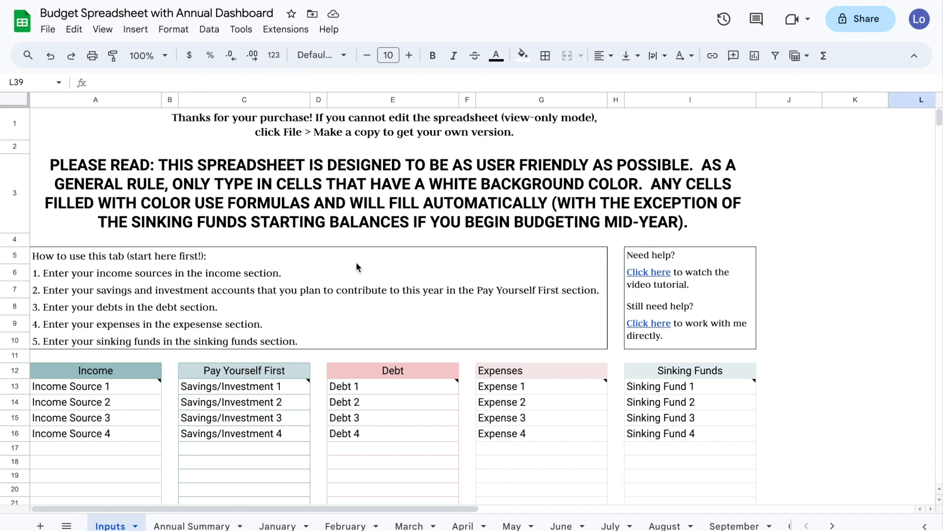
- Locate the option for making a copy of the spreadsheet and examine the please-read note in row 3
click(54, 31)
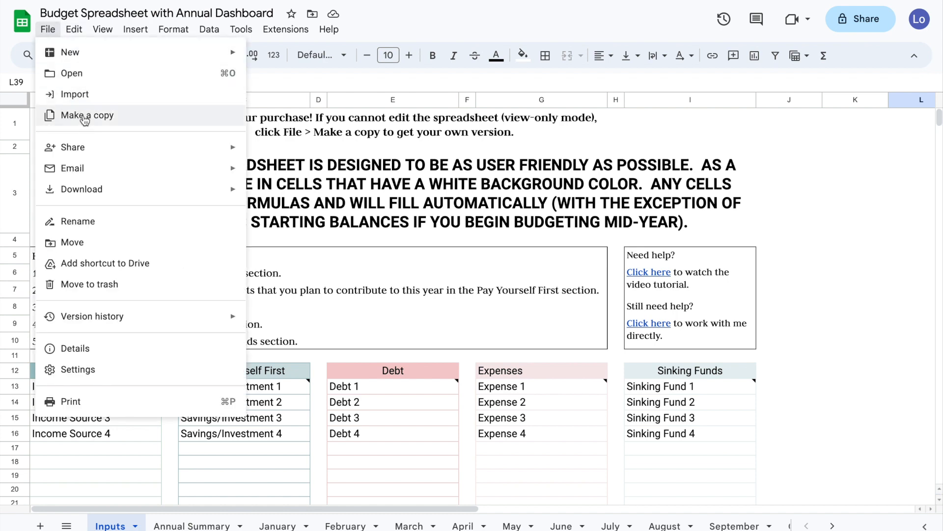
click(385, 151)
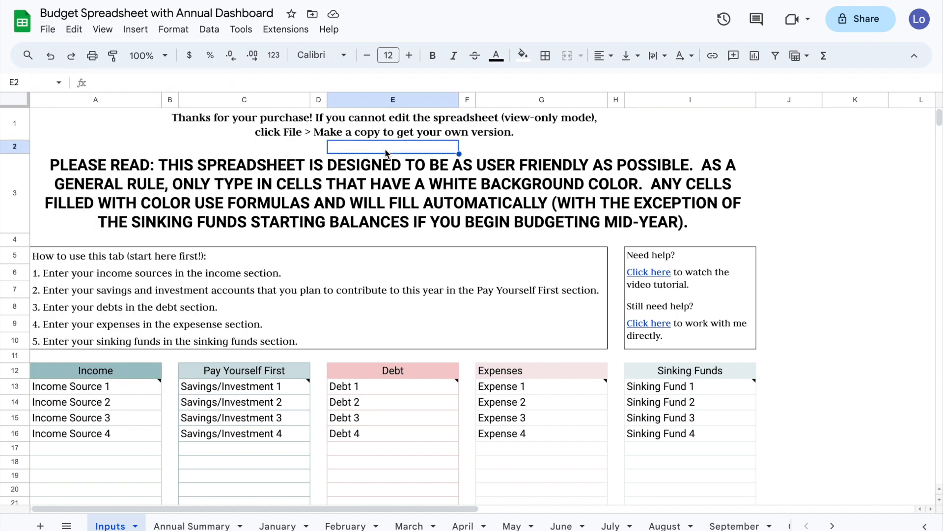
click(393, 170)
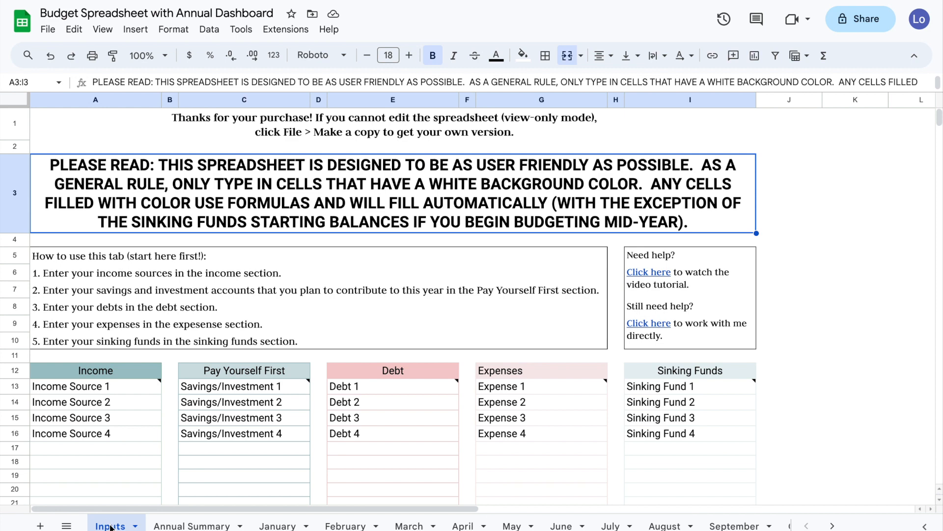
- Read the entry notes on the first Income and Pay Yourself First rows of the Inputs sheet
scroll(122, 323, down, 3)
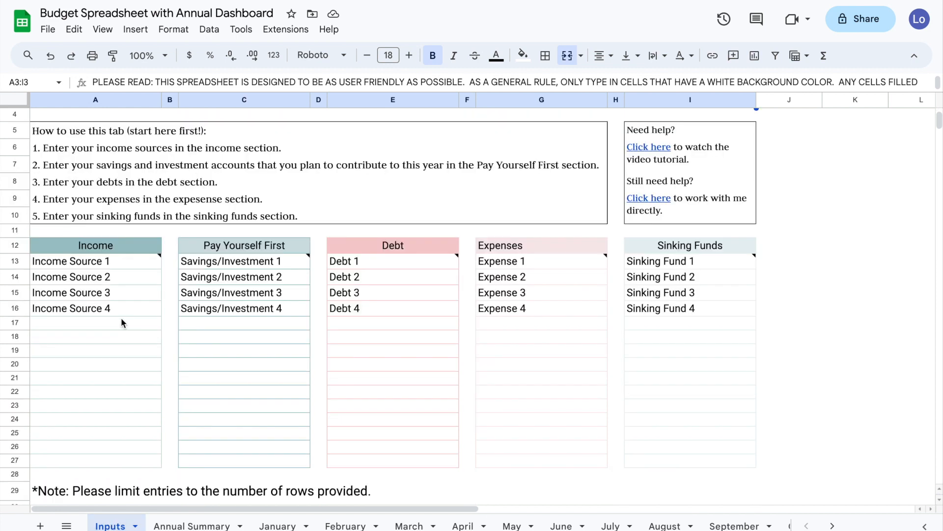
click(86, 266)
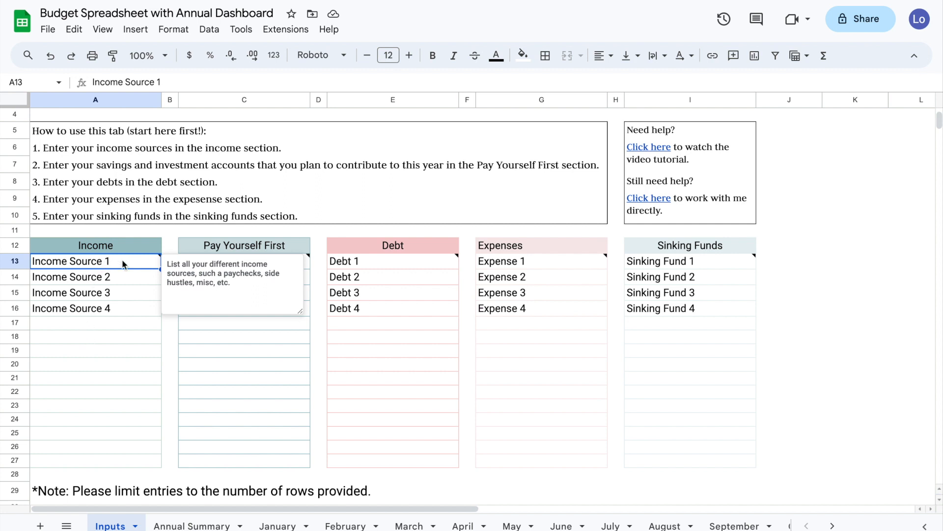
click(356, 268)
click(266, 265)
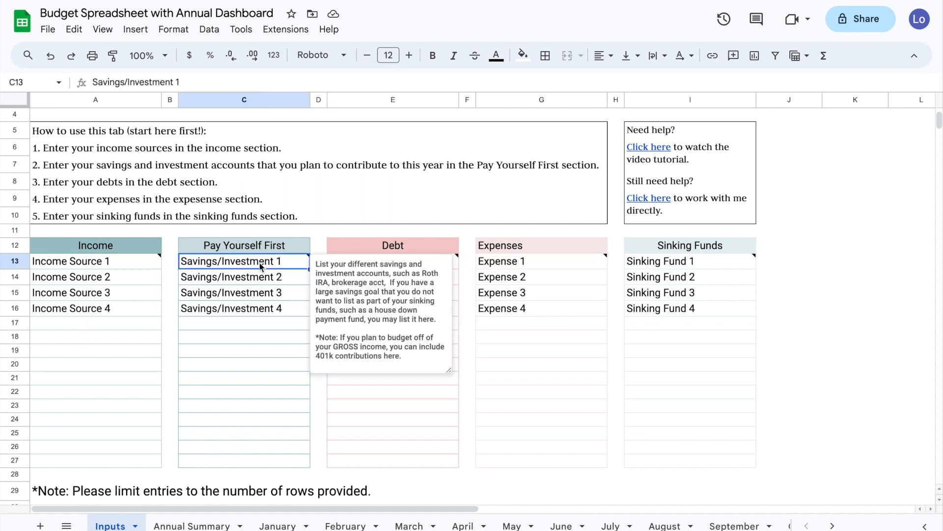
click(130, 262)
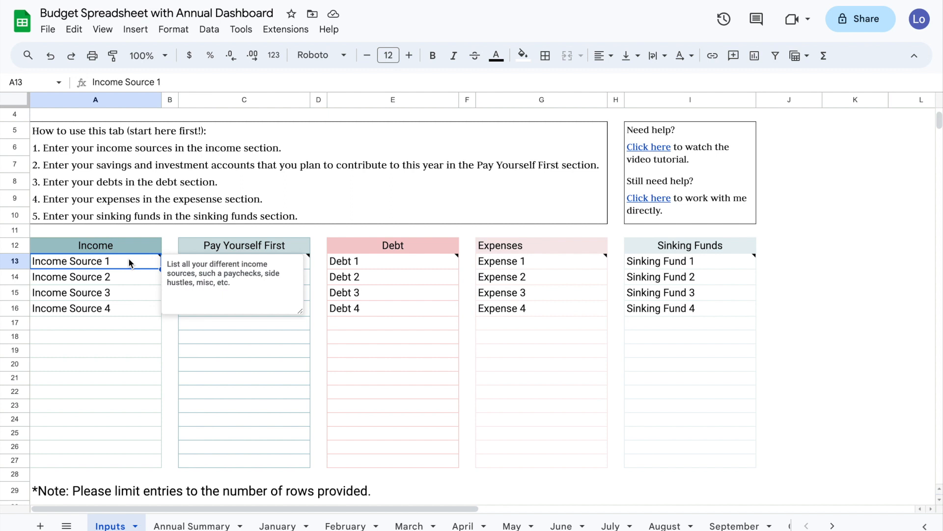
click(97, 252)
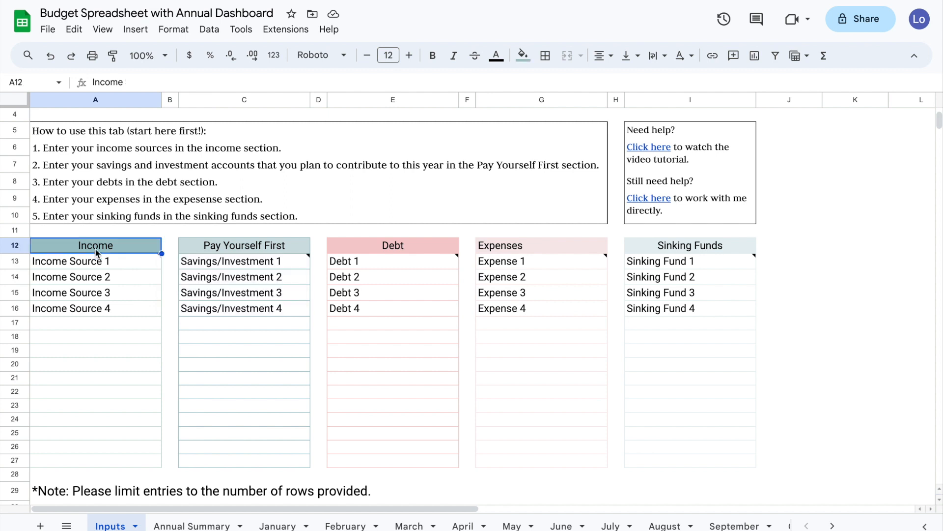
- Review the Pay Yourself First, Debt, Expenses and Sinking Funds headings, including the entry note on the first expense row
click(248, 249)
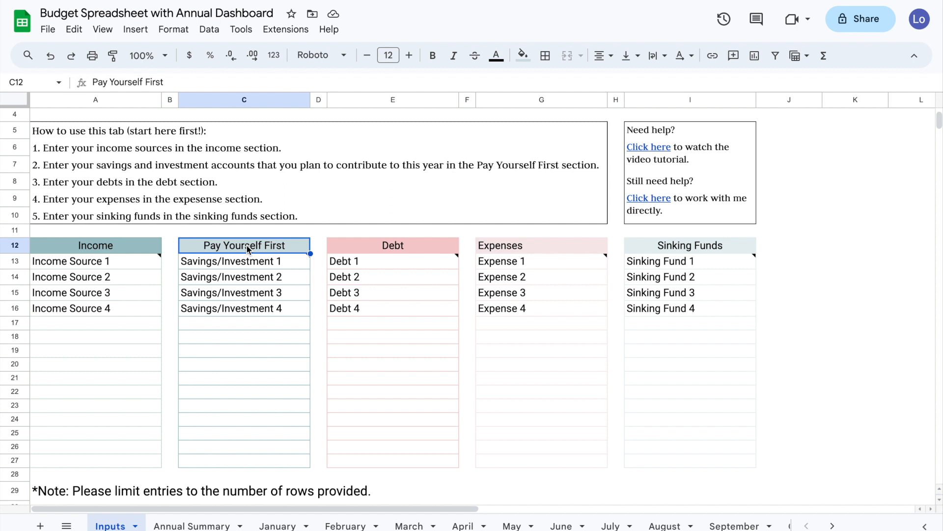
click(390, 246)
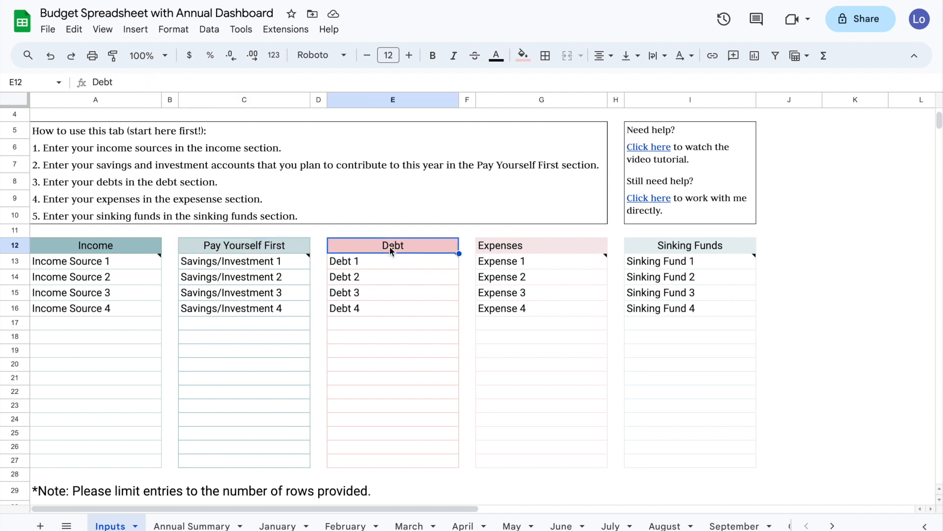
click(547, 243)
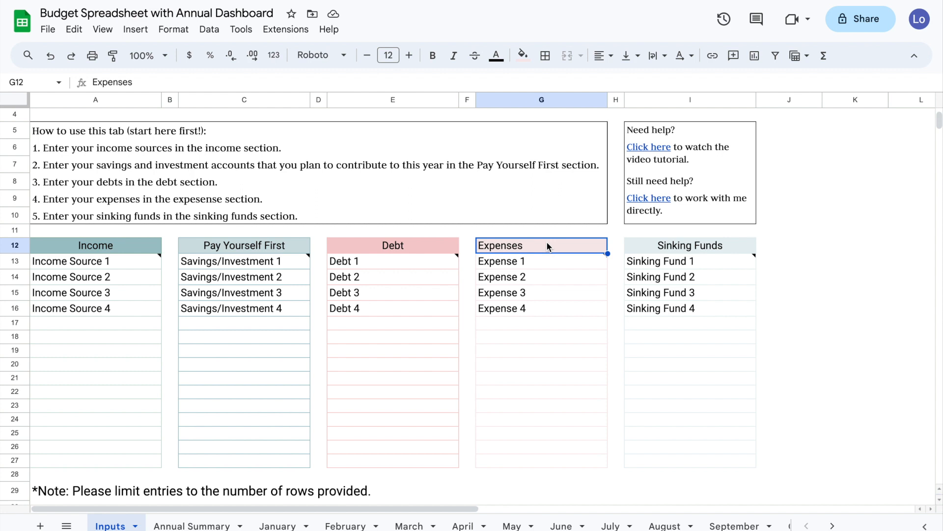
click(641, 248)
click(495, 250)
click(506, 263)
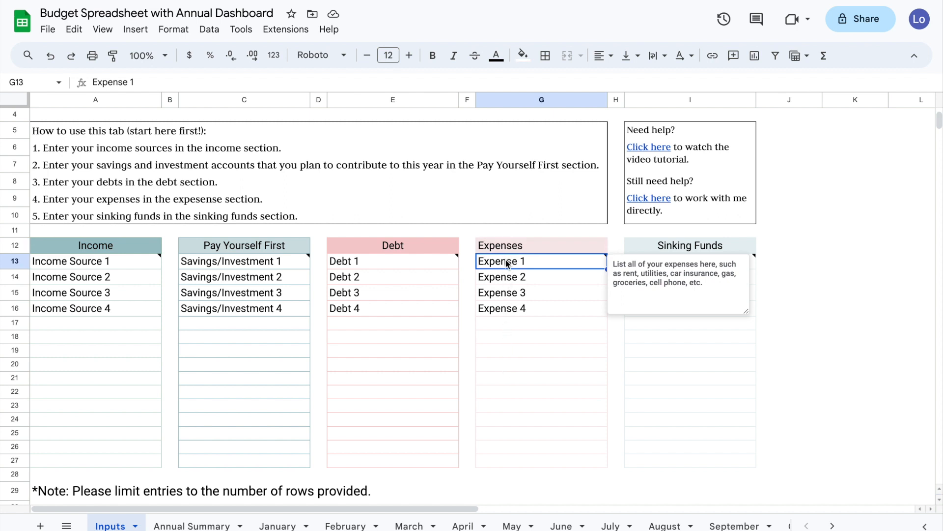
click(514, 279)
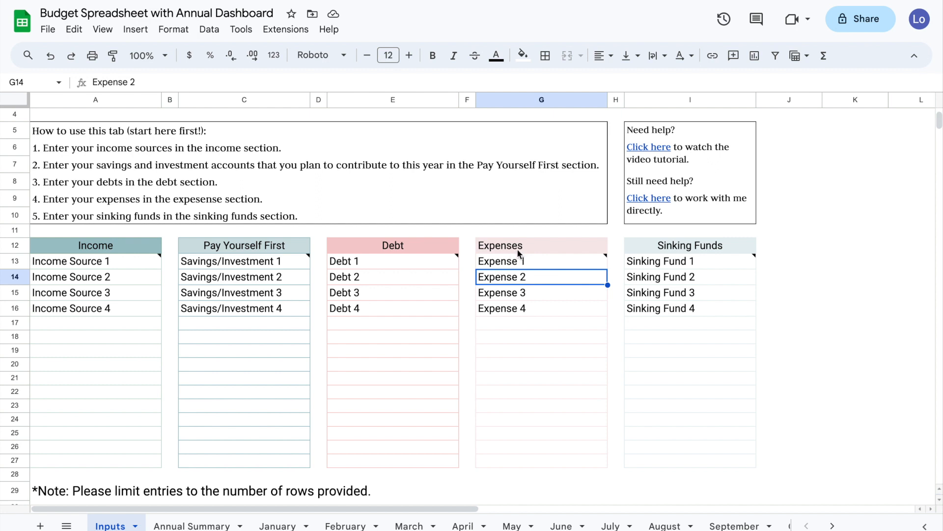
click(247, 249)
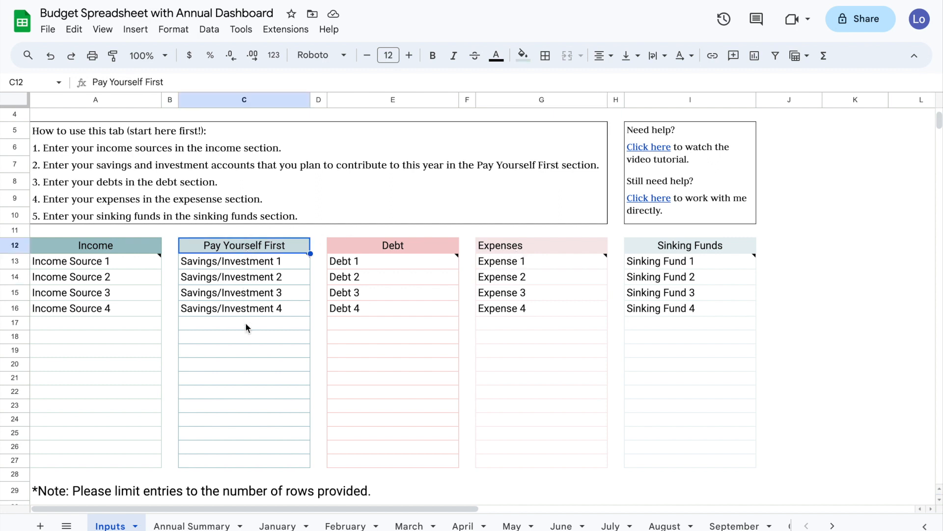
- Examine the entry-limit note in row 29 and the rows provided for Pay Yourself First and Debt entries
click(92, 492)
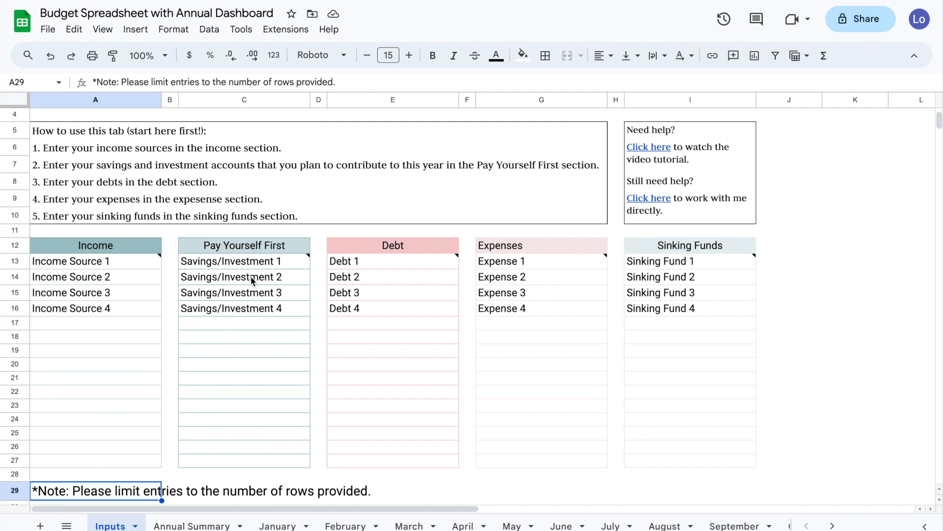
drag(250, 265, 257, 459)
click(367, 462)
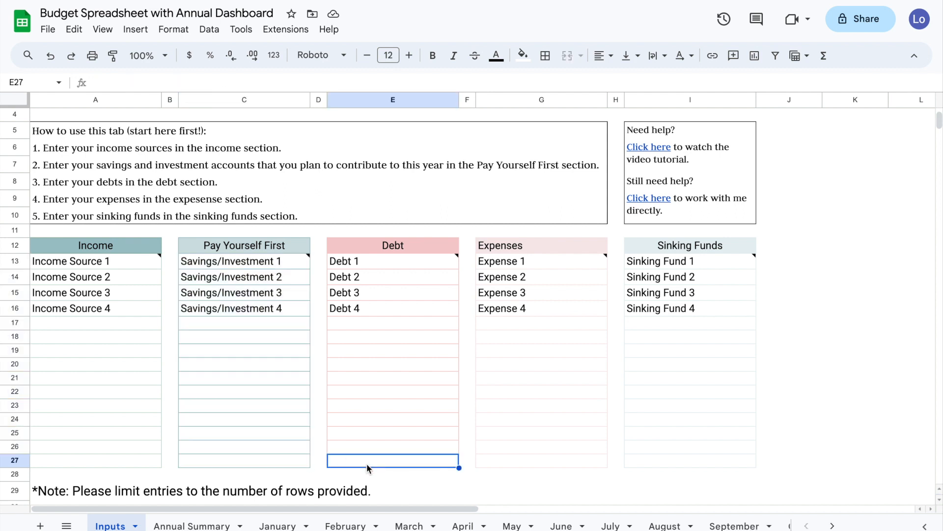
- Inspect the video tutorial and work-with-me links in the Need help box beside the instructions
click(683, 182)
click(687, 134)
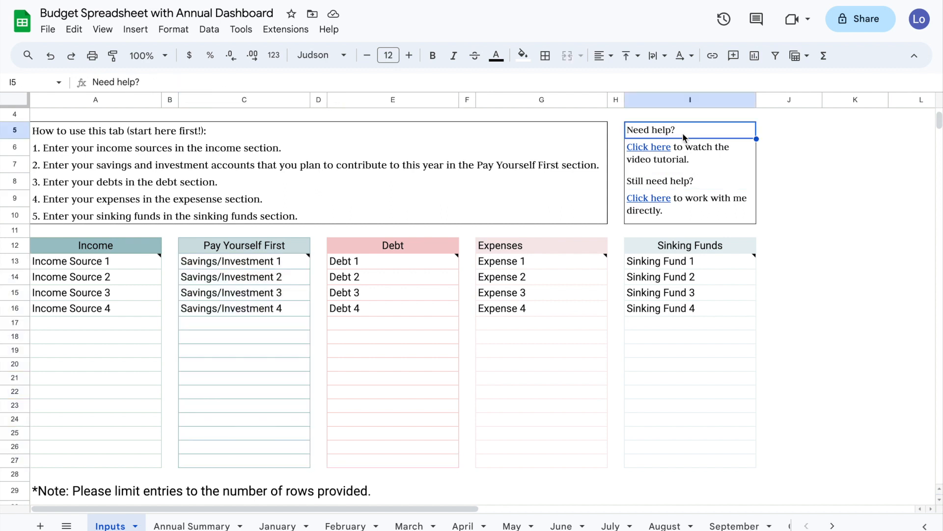
mouse_move(667, 157)
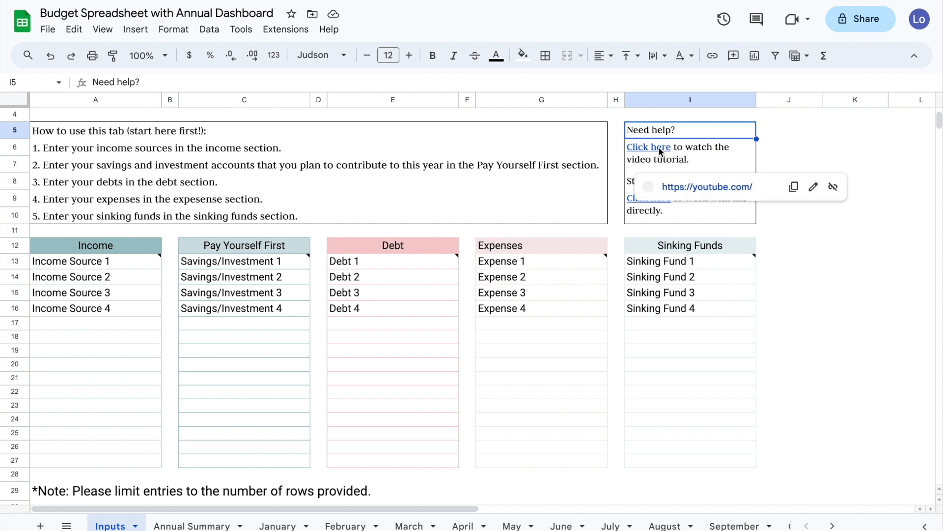
click(786, 145)
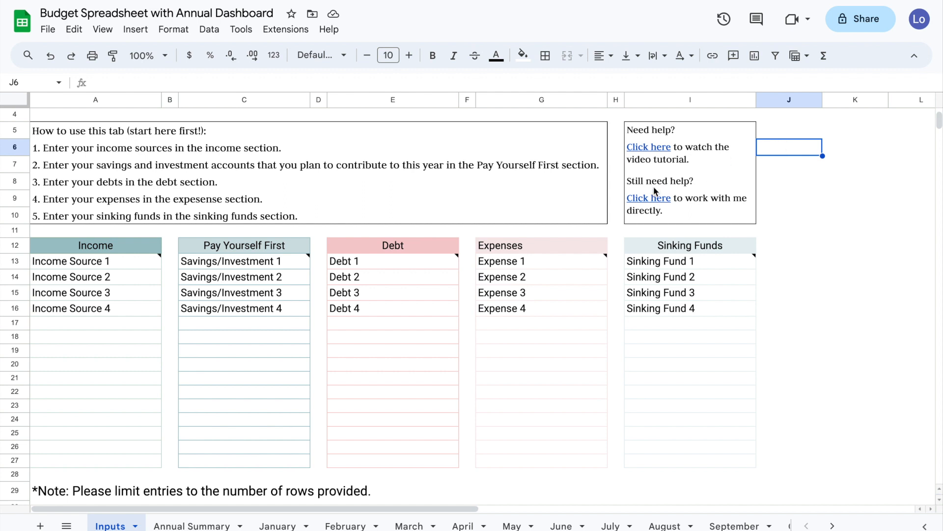
mouse_move(653, 199)
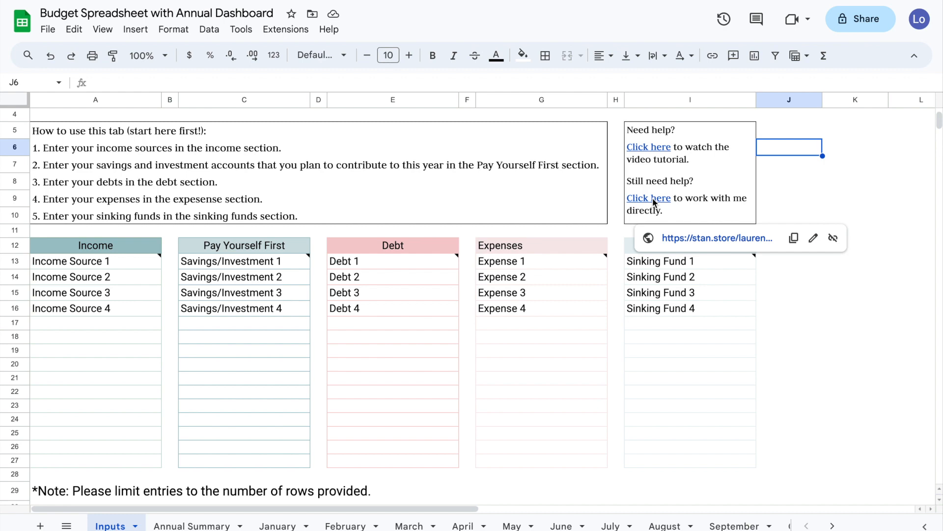
- Open the Annual Summary sheet, set the zoom to 75%, and look over its charts and category tables
click(179, 527)
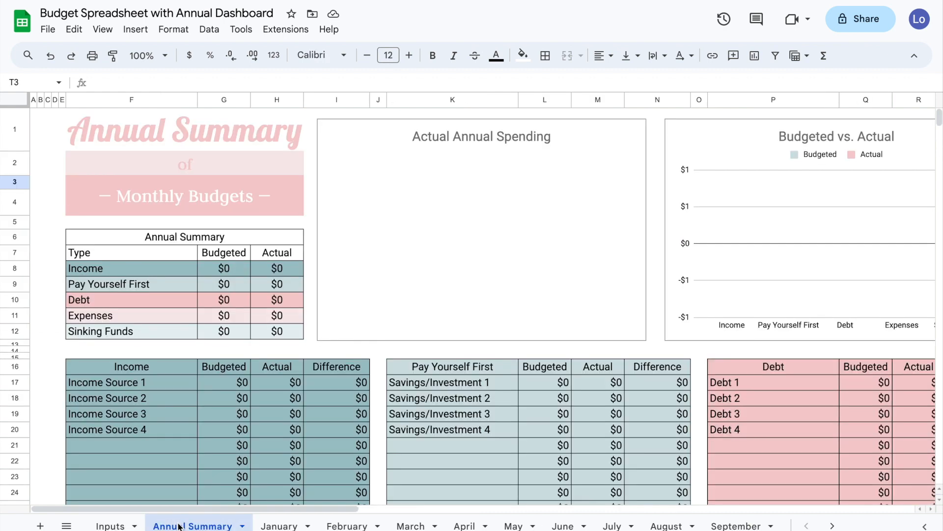
click(162, 57)
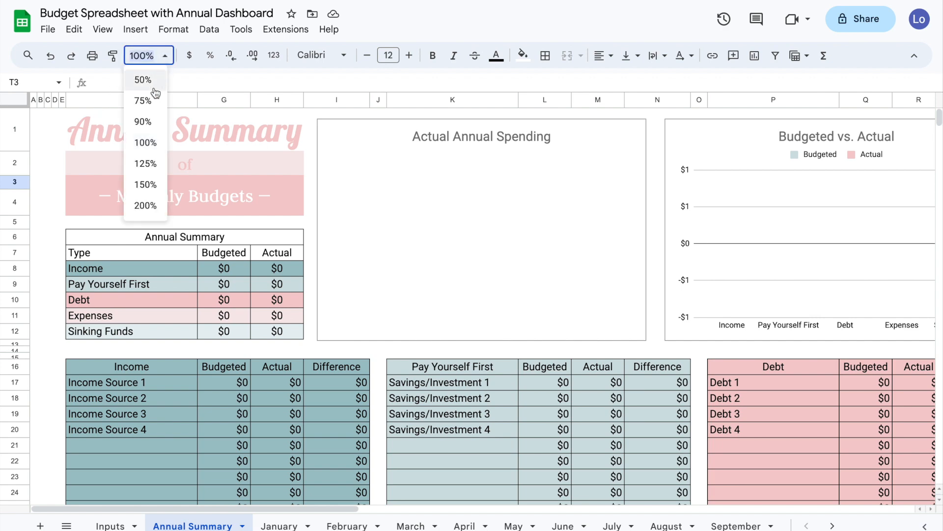
click(147, 101)
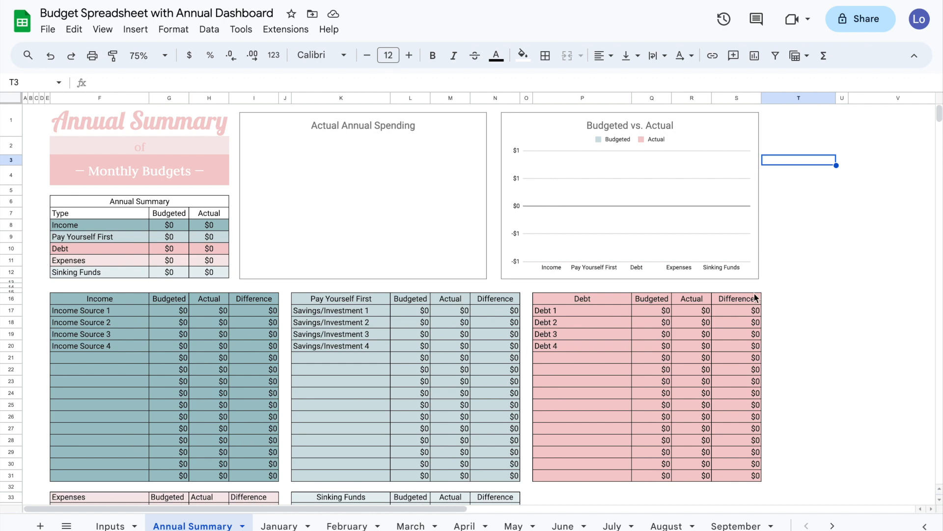
scroll(144, 396, down, 3)
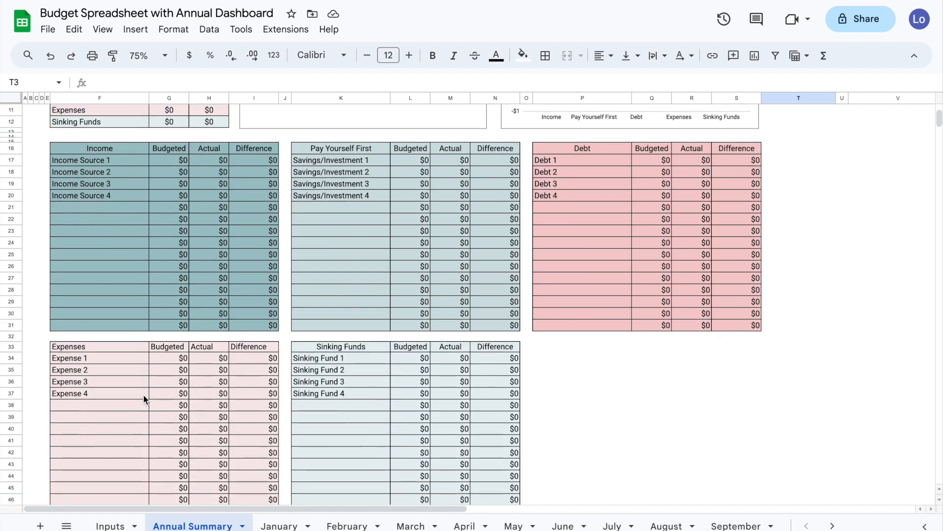
scroll(143, 395, up, 5)
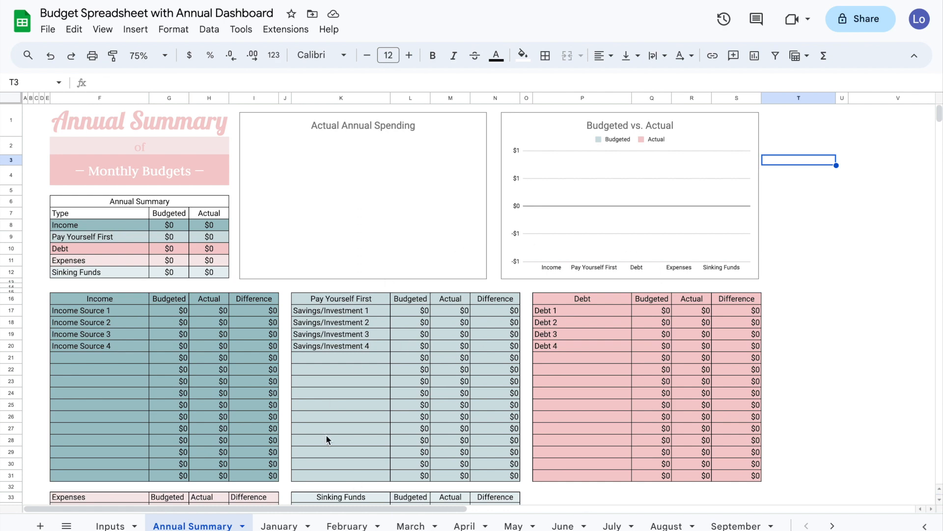
- Open the January sheet and examine its bank balance cell, Budgeted columns, and Expenses and Sinking Funds tables
click(284, 526)
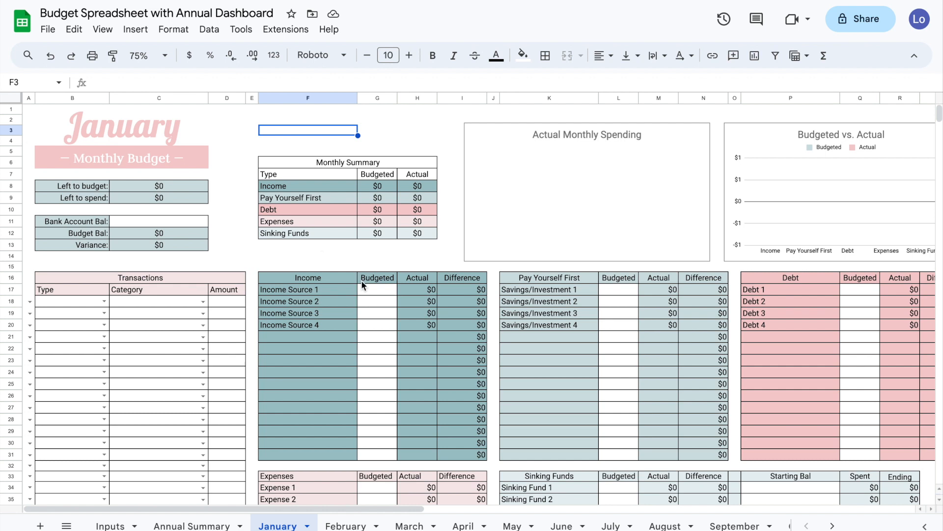
click(190, 223)
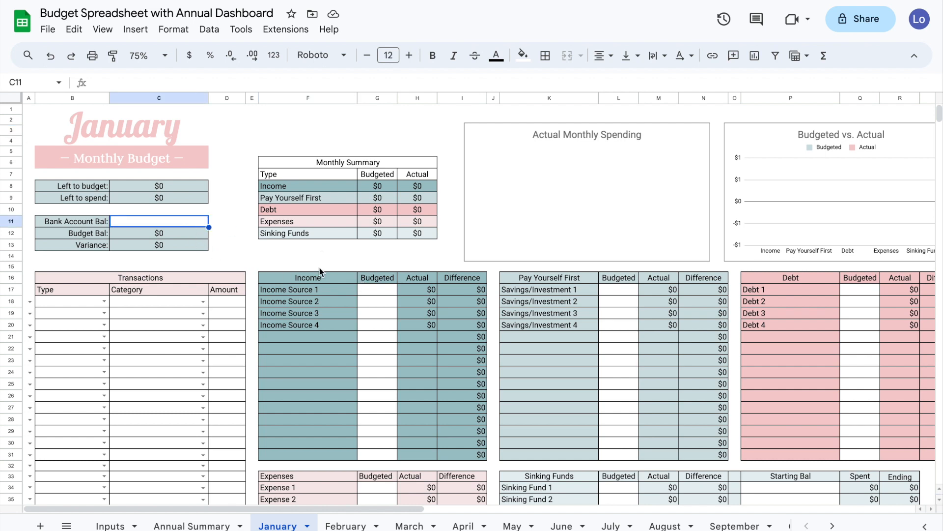
drag(375, 291, 378, 451)
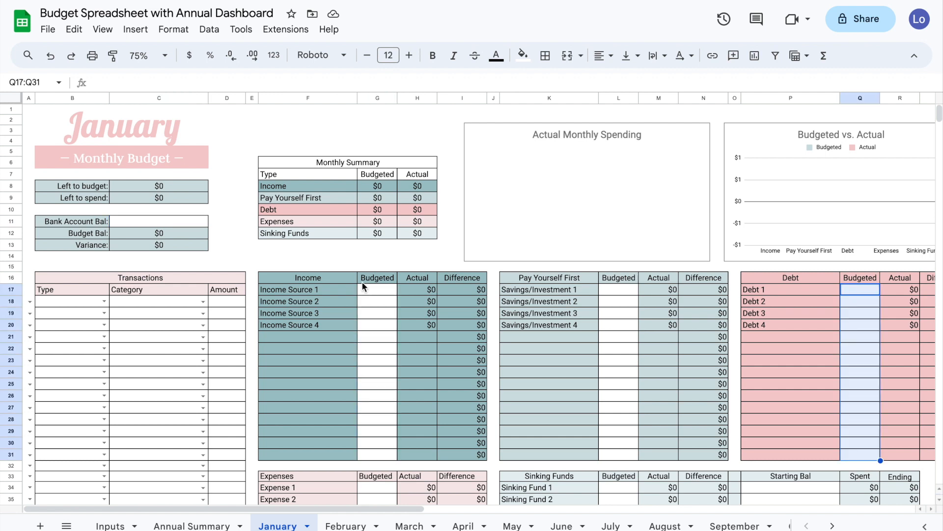
drag(372, 292, 378, 443)
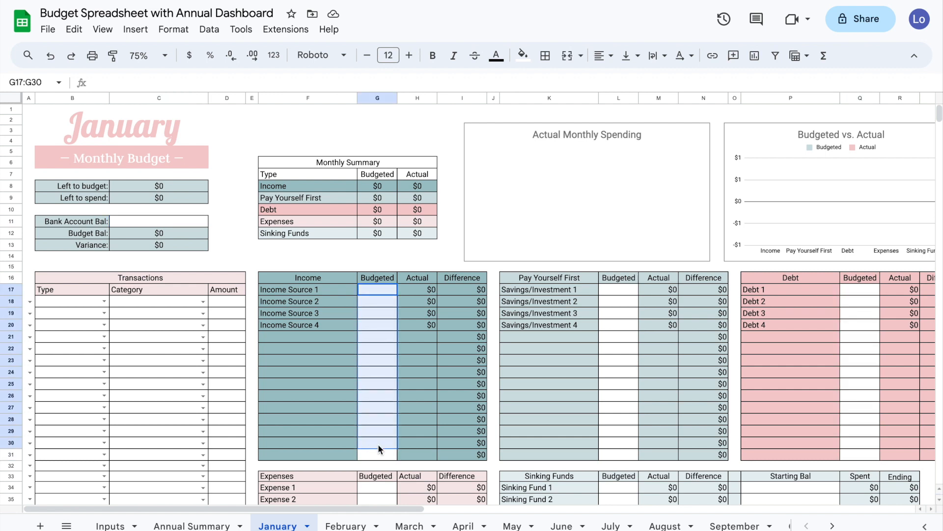
drag(606, 290, 607, 393)
drag(860, 290, 860, 386)
scroll(541, 316, down, 3)
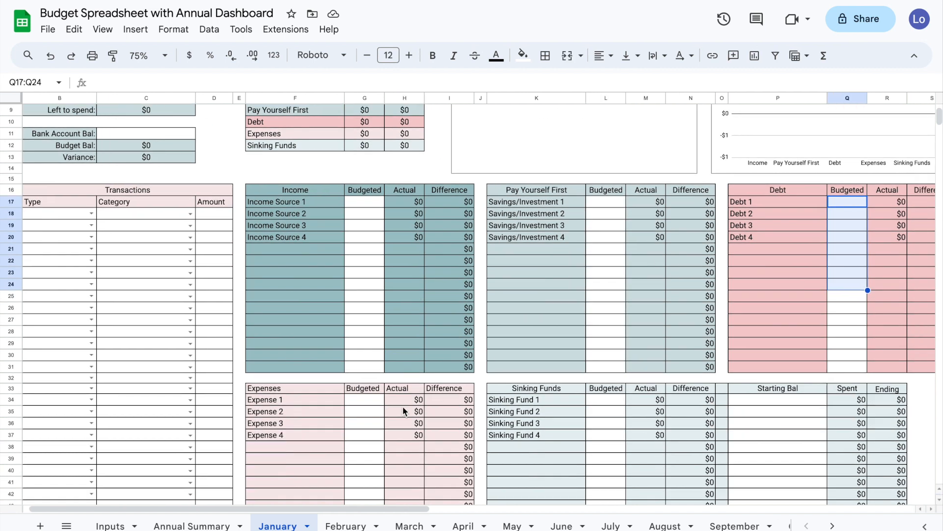
scroll(681, 441, up, 4)
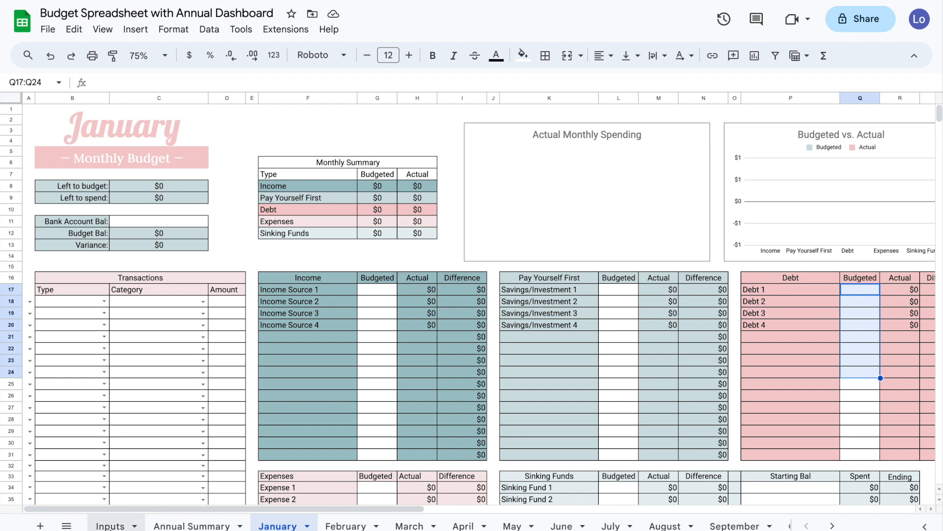
- Check the category lists on the Inputs sheet, then examine January's bank balance cell and Pay Yourself First Actual column
click(110, 526)
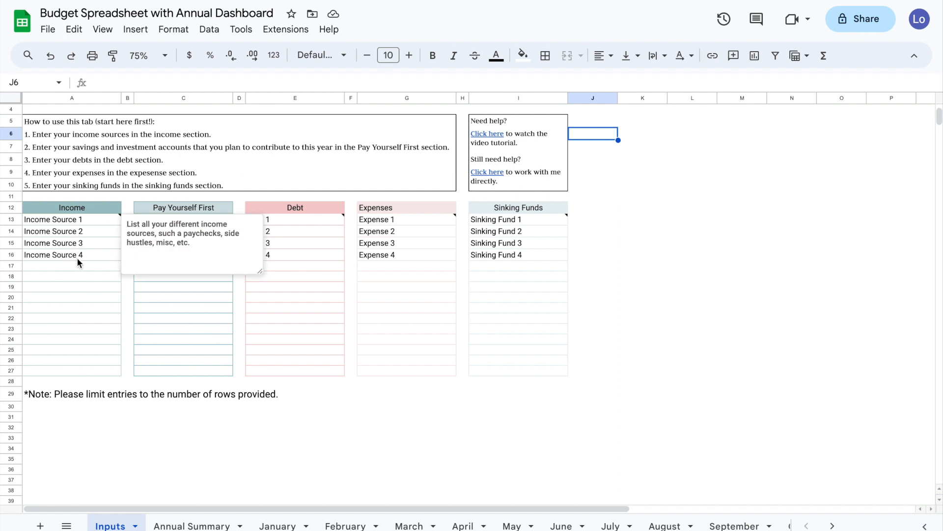
click(269, 526)
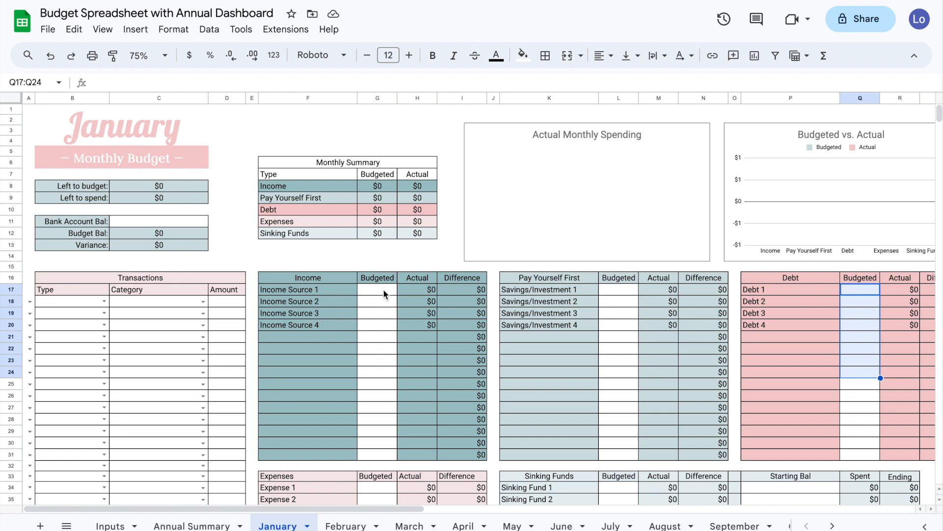
click(160, 222)
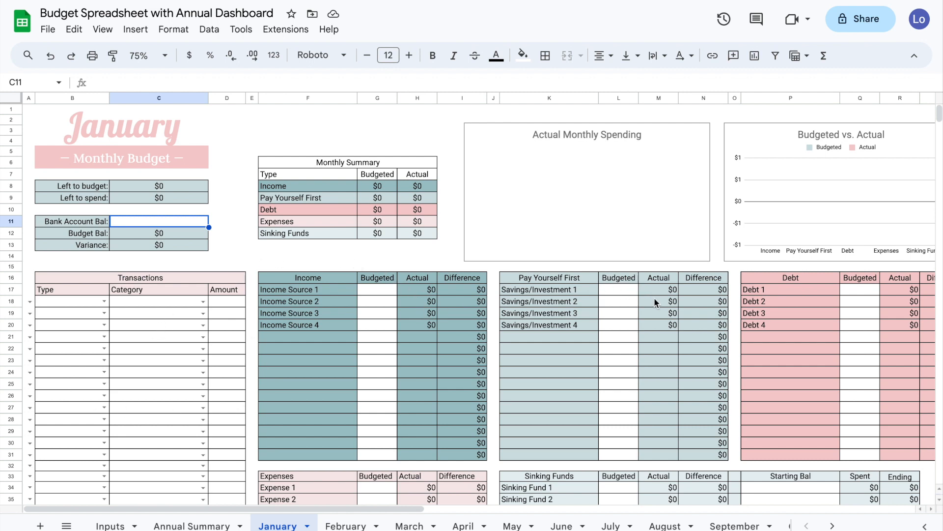
click(655, 280)
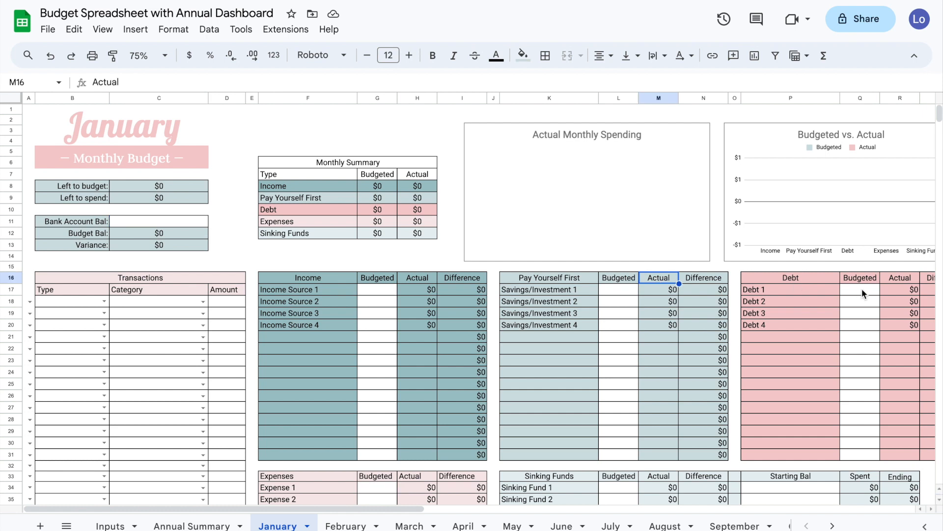
- Examine the Actual columns of January's Debt and Pay Yourself First tables and the Type column of its Transactions table
drag(897, 284, 895, 359)
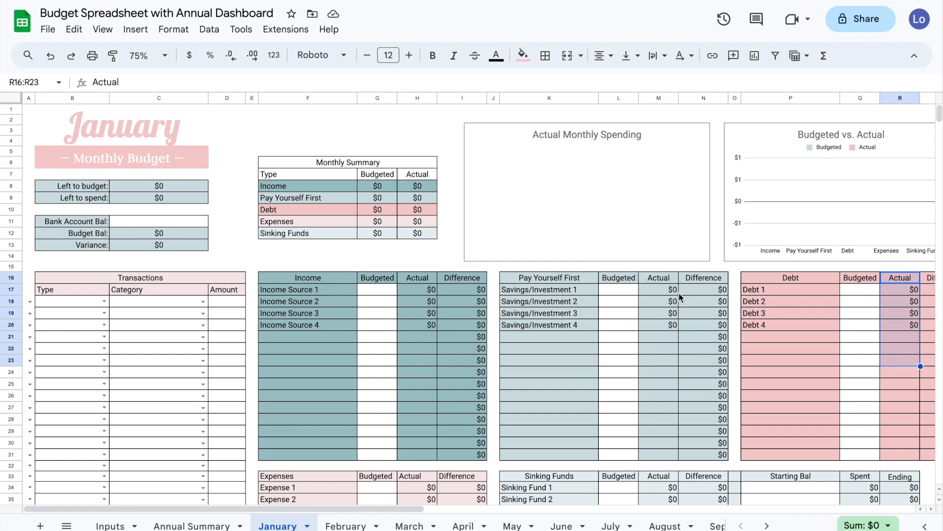
click(662, 281)
drag(662, 281, 661, 350)
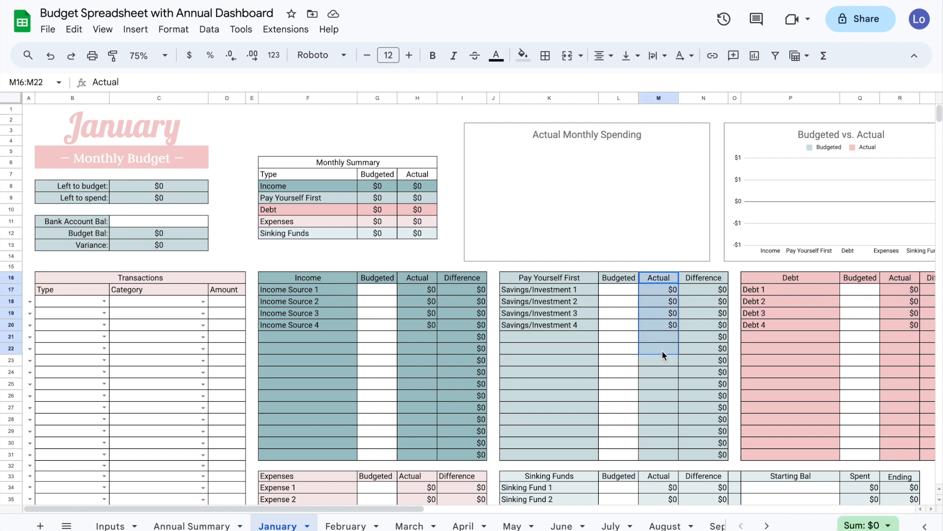
click(100, 315)
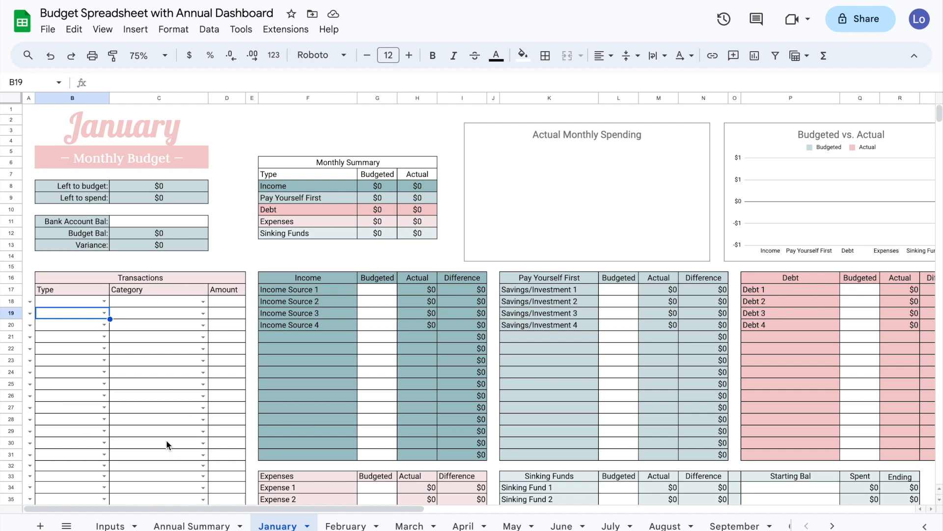
- Examine the Starting Bal and Ending columns of January's Sinking Funds table for all fund rows
scroll(610, 356, down, 3)
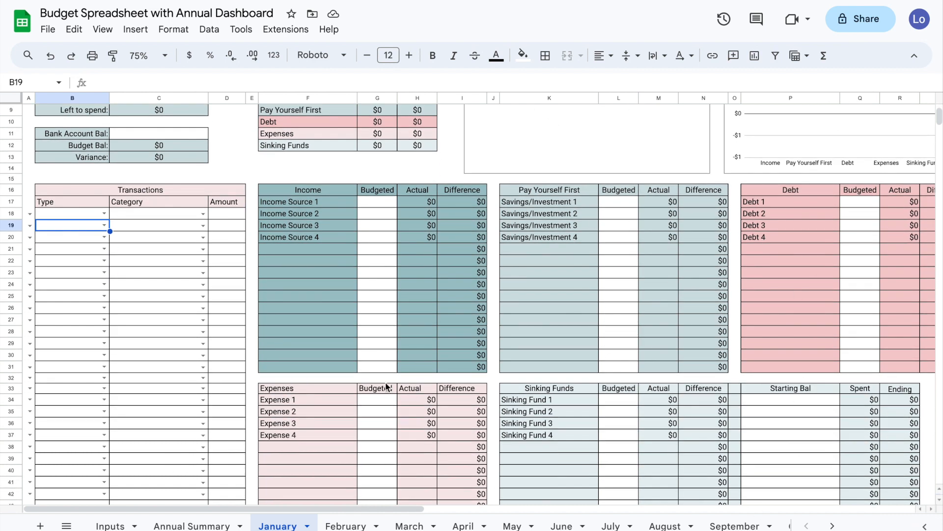
scroll(729, 249, down, 4)
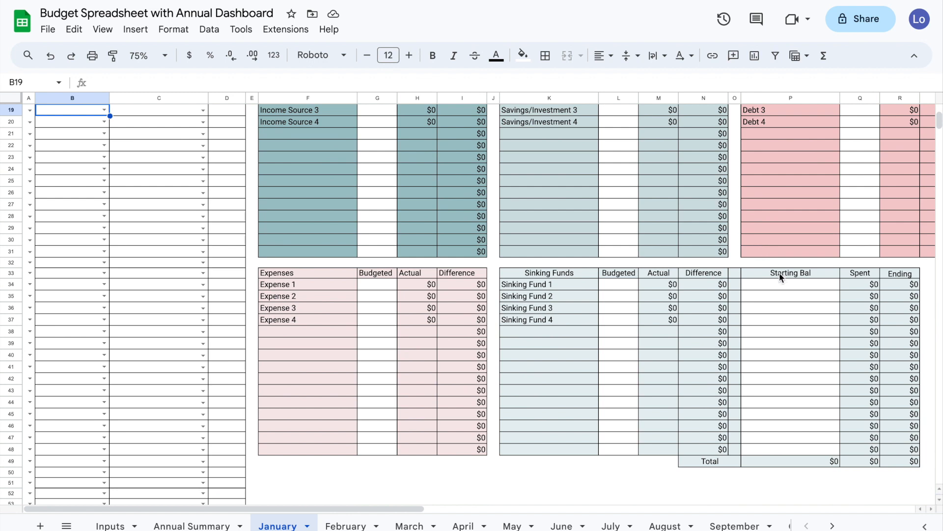
drag(781, 282, 780, 445)
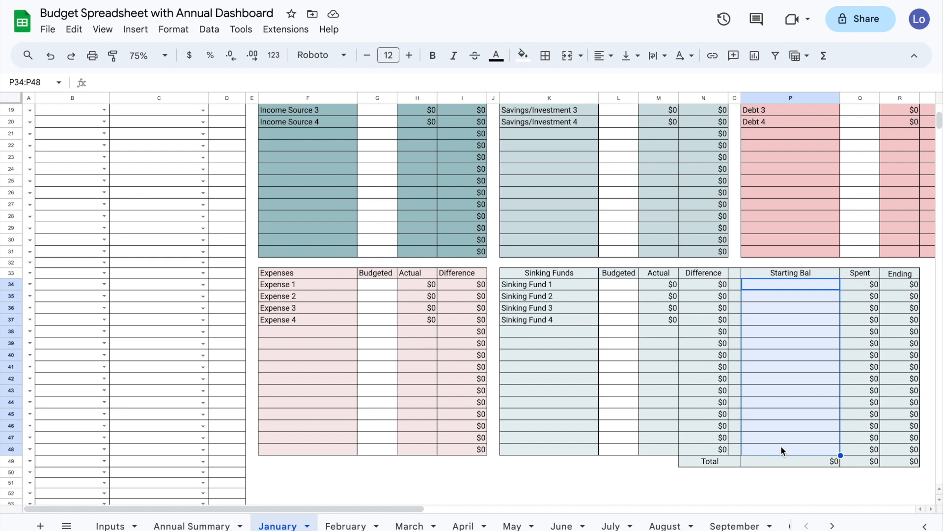
click(800, 377)
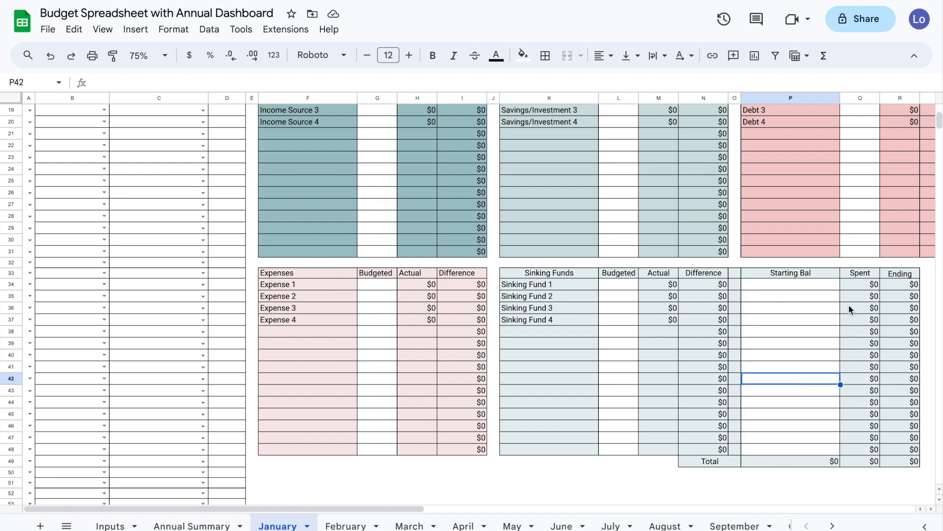
drag(913, 285, 914, 453)
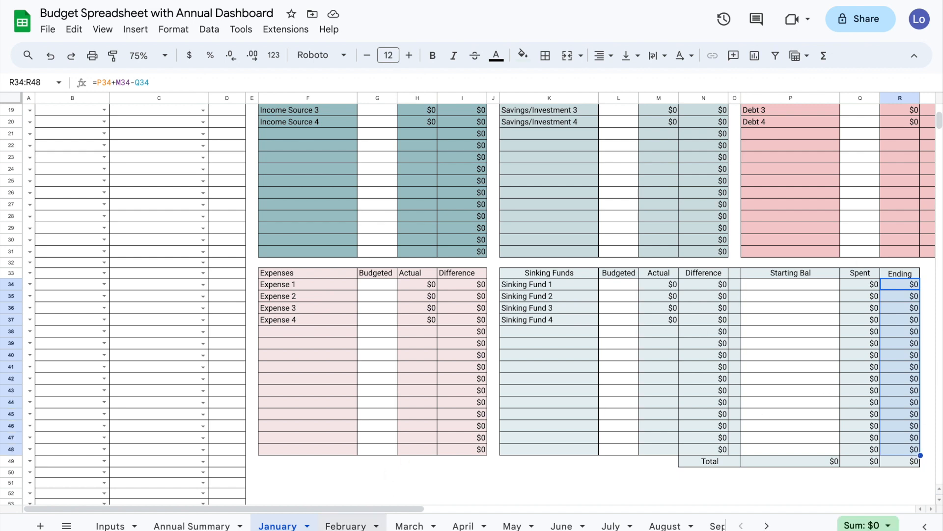
- Open the February sheet and examine the Sinking Funds Starting Bal formulas and the note attached to that column's header
click(346, 527)
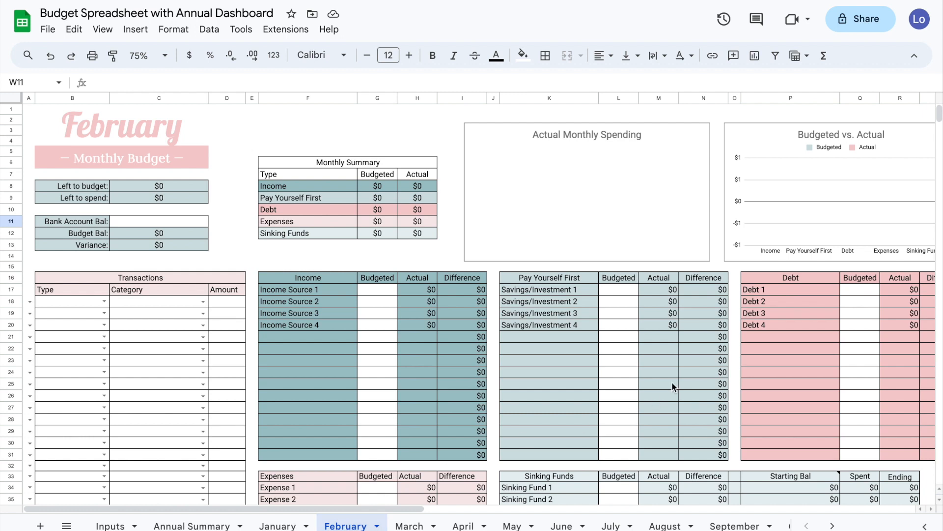
scroll(672, 382, down, 5)
drag(833, 311, 816, 472)
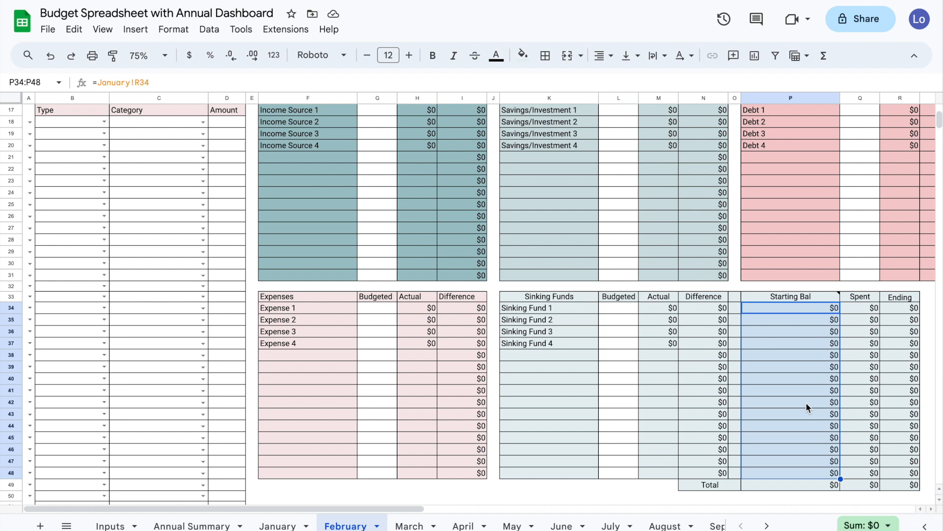
drag(801, 311, 791, 479)
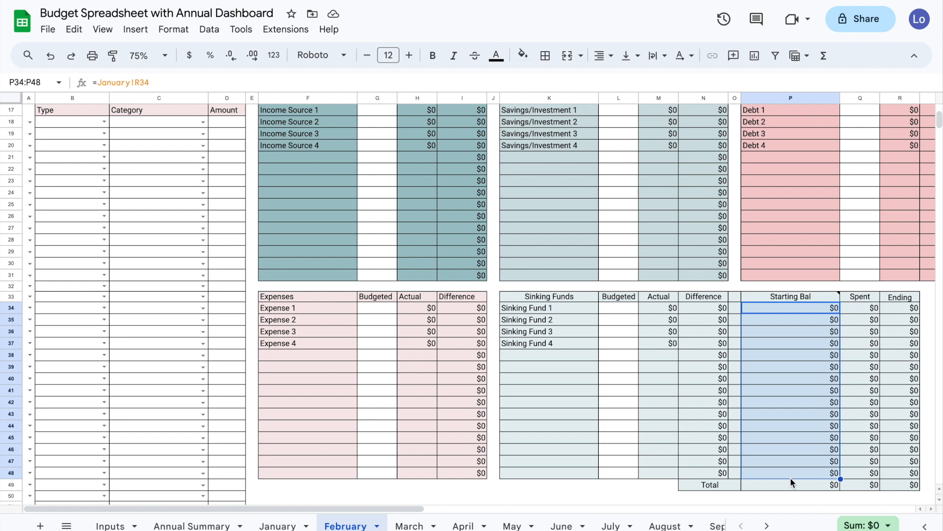
click(817, 298)
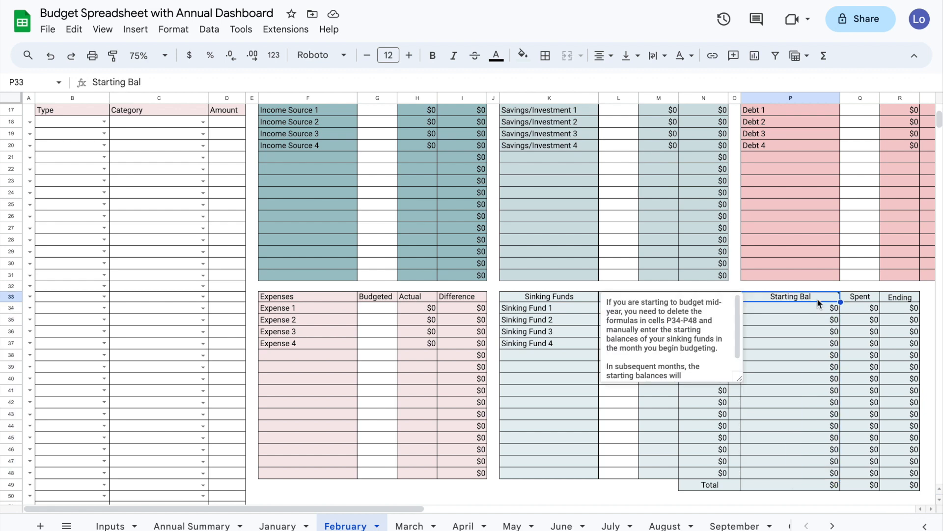
scroll(655, 322, down, 2)
scroll(655, 322, up, 2)
click(794, 334)
scroll(794, 335, up, 5)
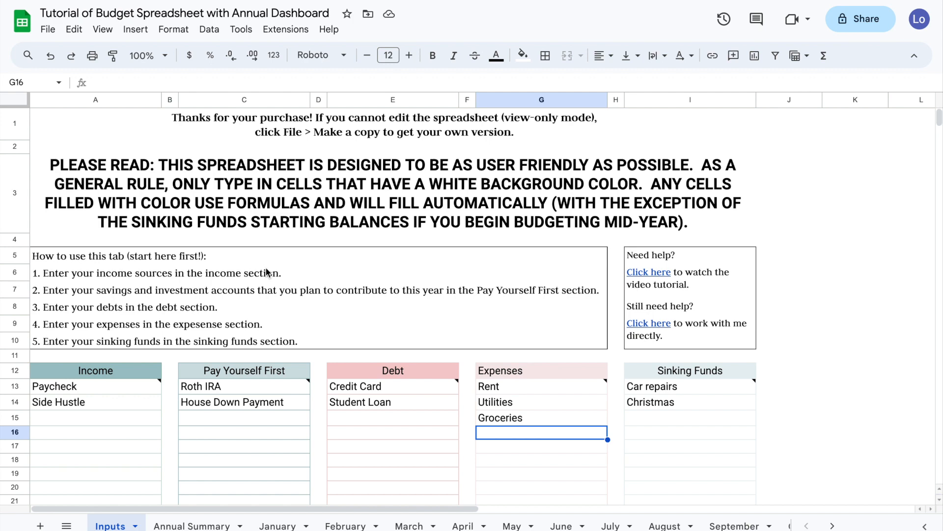
- Review the sample Income and Pay Yourself First entries on the Inputs sheet of the tutorial spreadsheet copy
scroll(267, 272, down, 3)
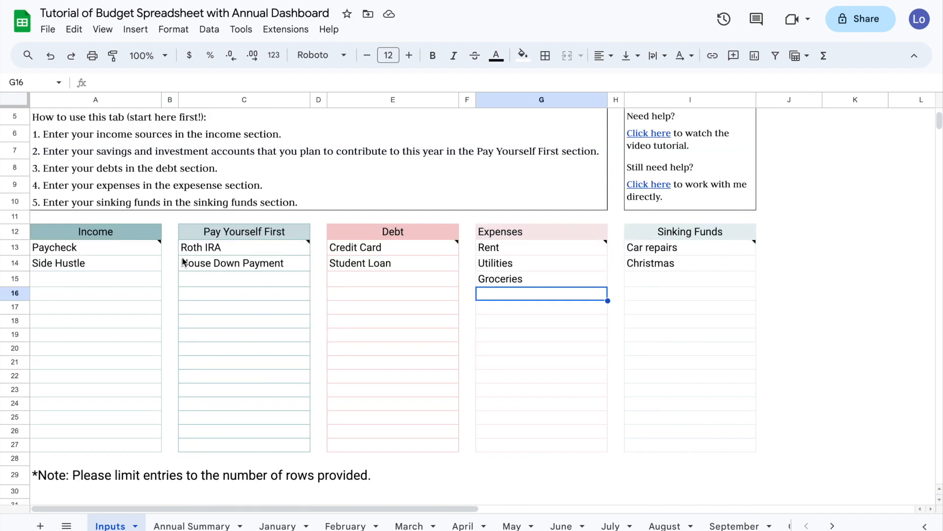
click(121, 250)
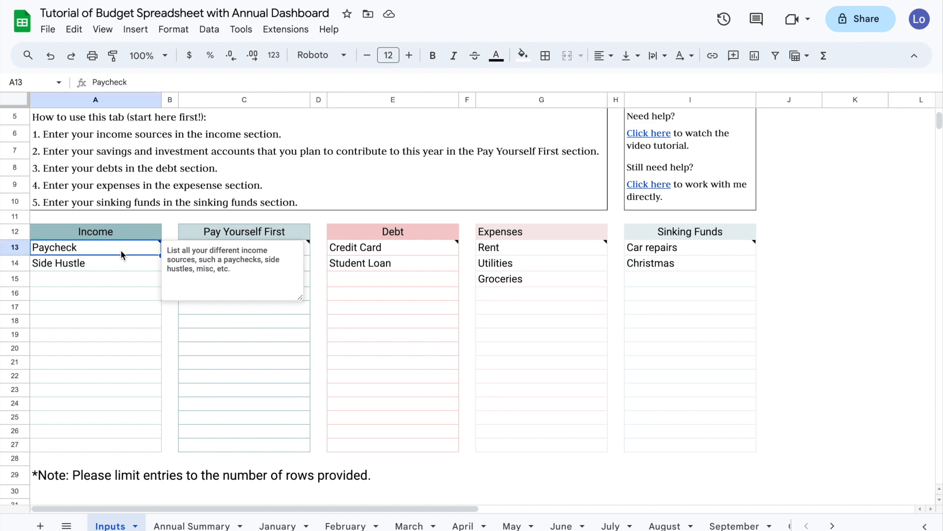
click(126, 268)
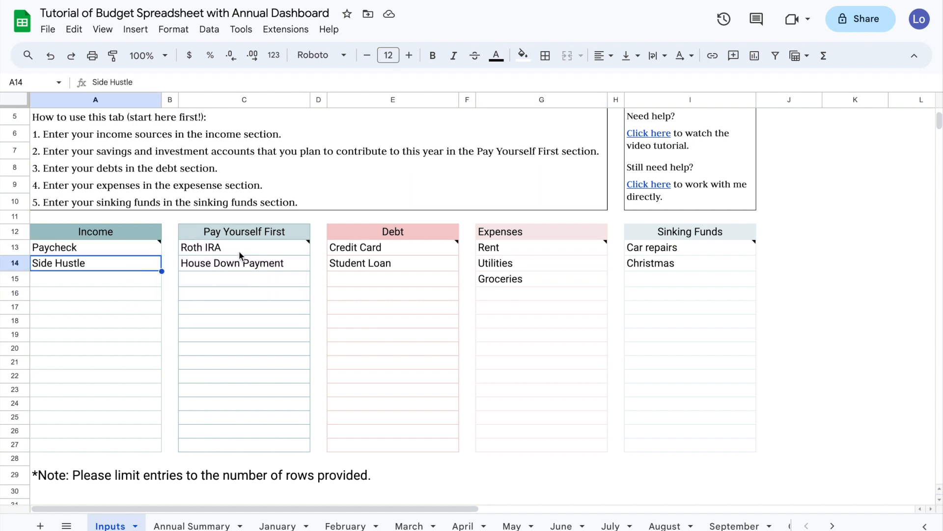
click(255, 279)
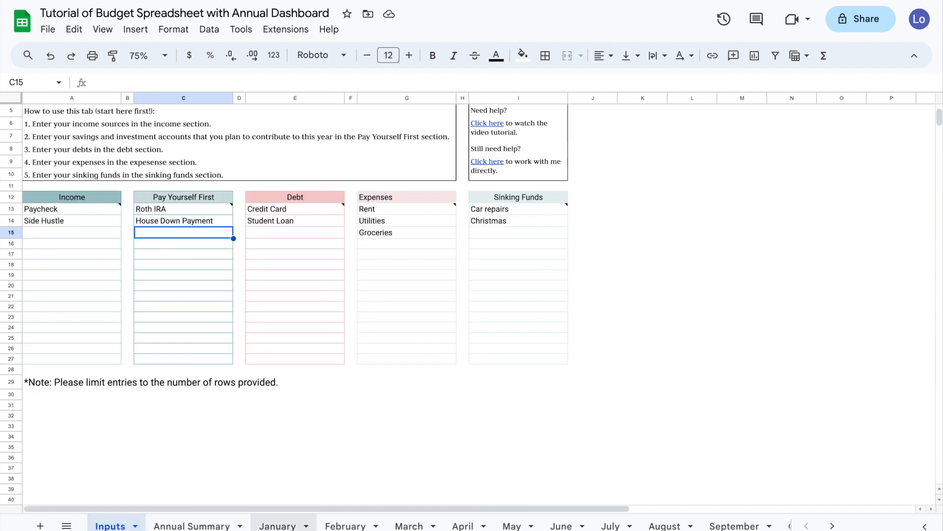
- Open the January sheet and examine the Budgeted amounts in the Income, Pay Yourself First, Debt, Expenses and Sinking Funds tables
click(278, 525)
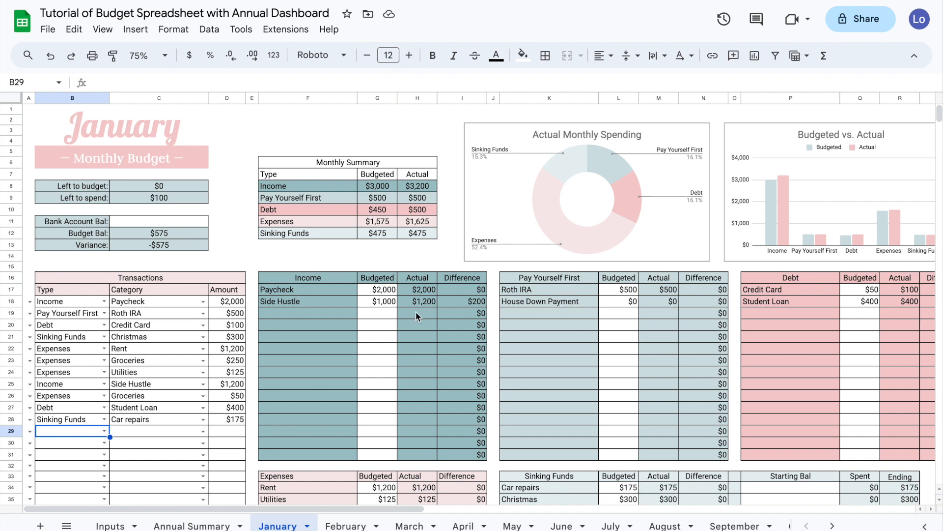
scroll(417, 311, down, 2)
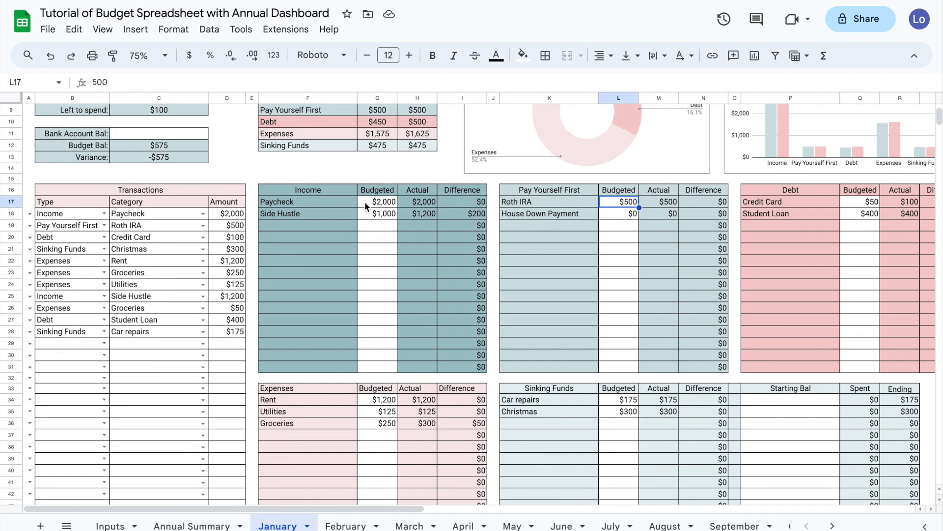
drag(365, 202, 367, 223)
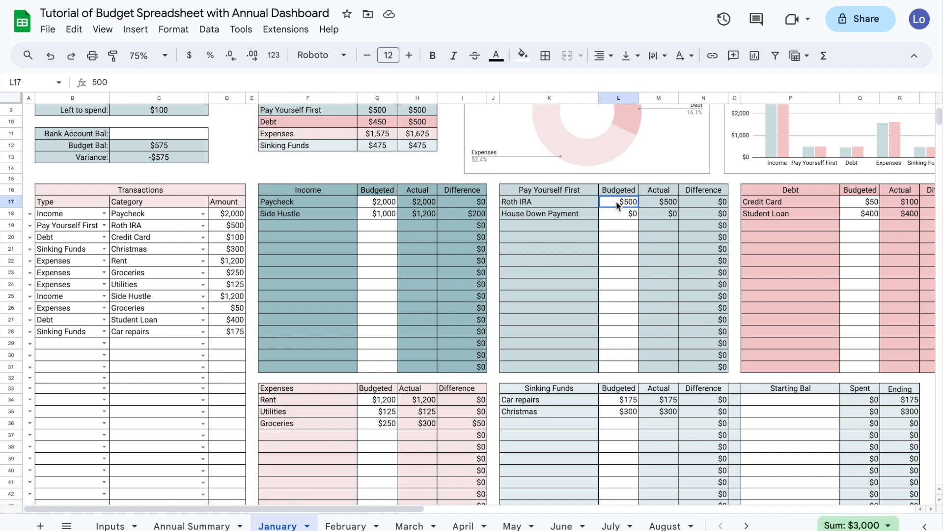
drag(616, 202, 617, 223)
drag(858, 203, 860, 225)
drag(378, 399, 387, 435)
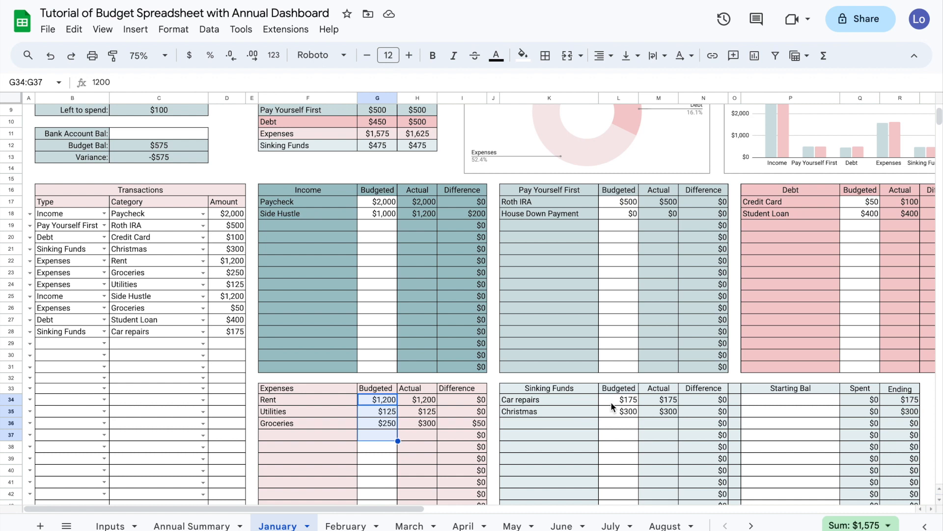
drag(611, 402, 611, 423)
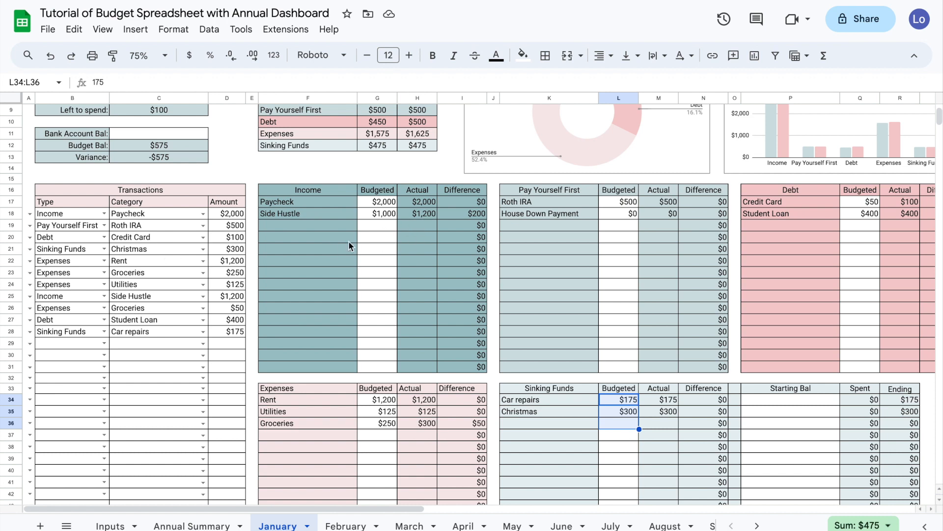
- Examine January's Left to budget cell and its formula alongside the budgeted Paycheck and Side Hustle income
scroll(349, 240, up, 3)
click(174, 186)
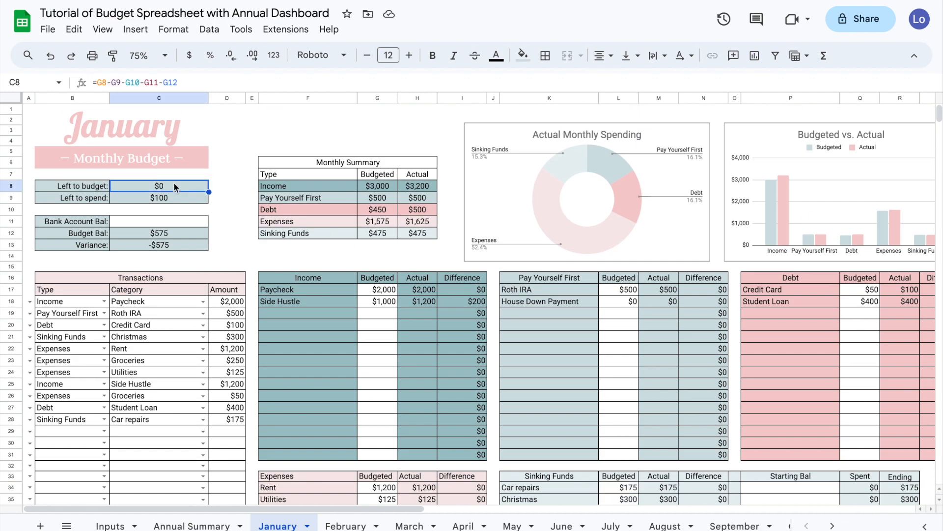
drag(104, 186, 135, 187)
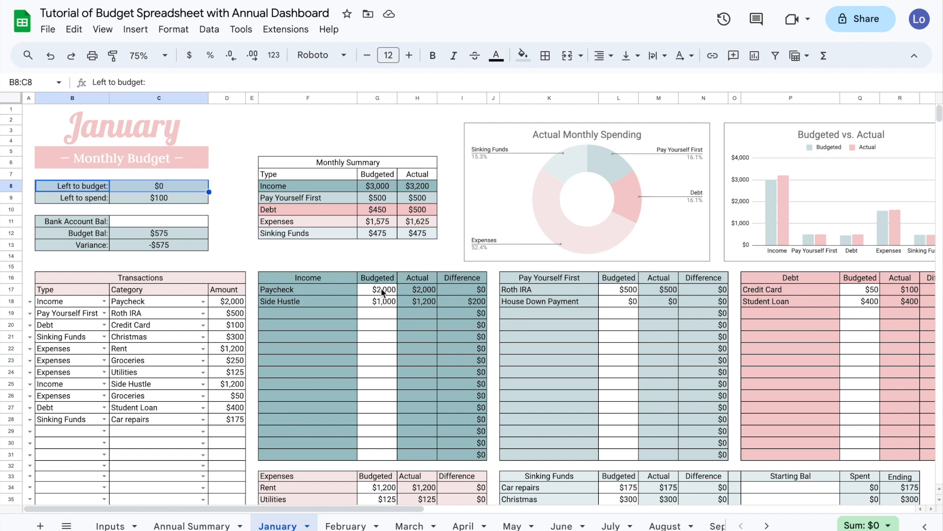
drag(384, 292, 384, 304)
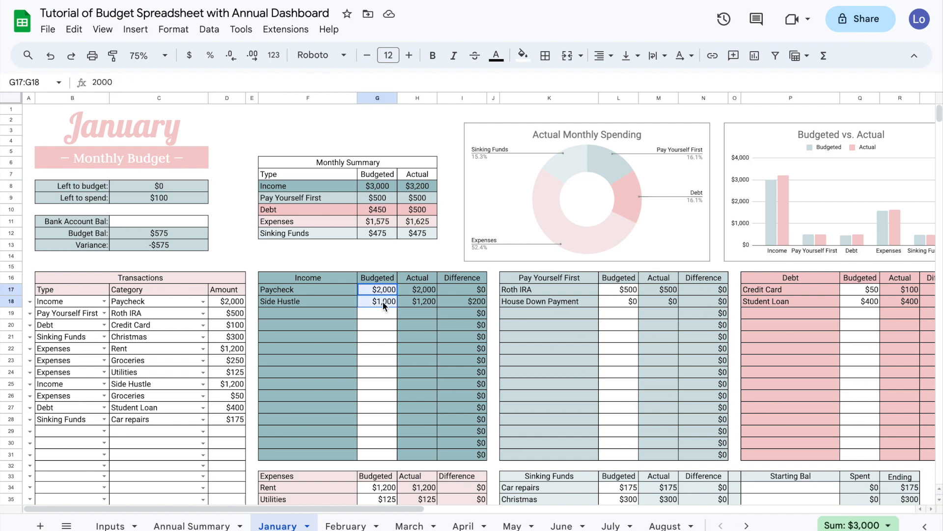
- Clear Side Hustle's January budgeted amount, try 2000 instead, and check the Left to budget cell
click(385, 302)
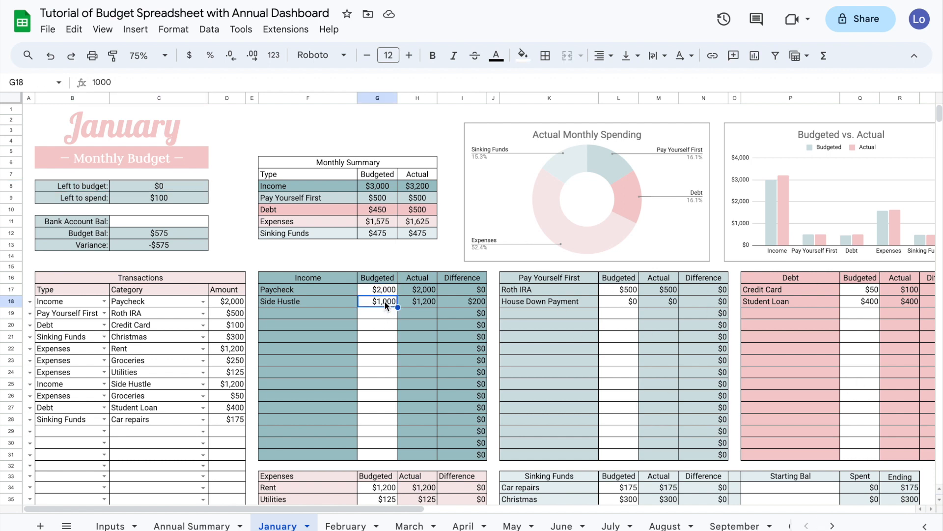
key(Delete)
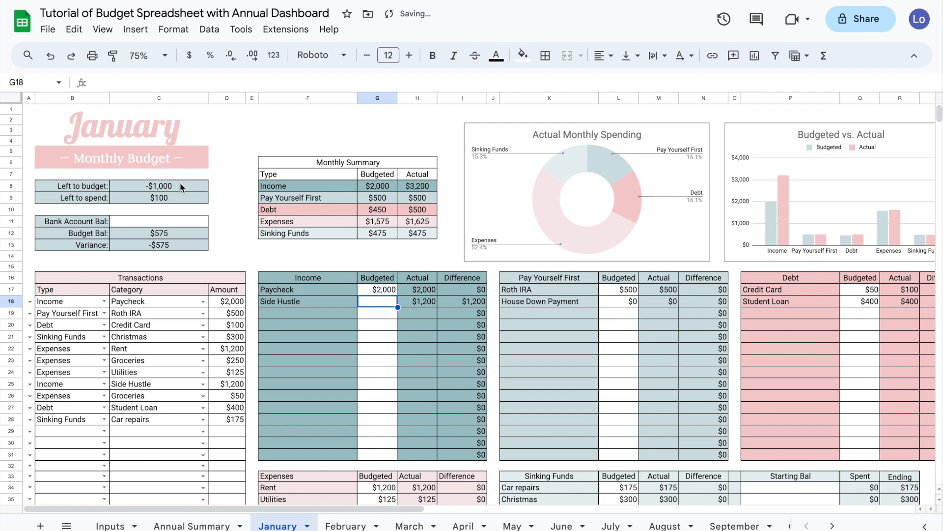
text(2000)
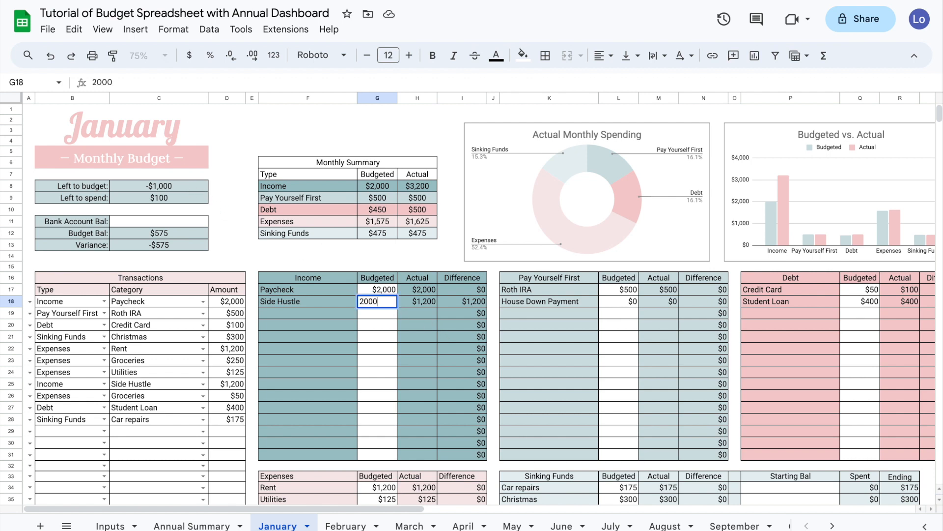
key(Return)
click(172, 187)
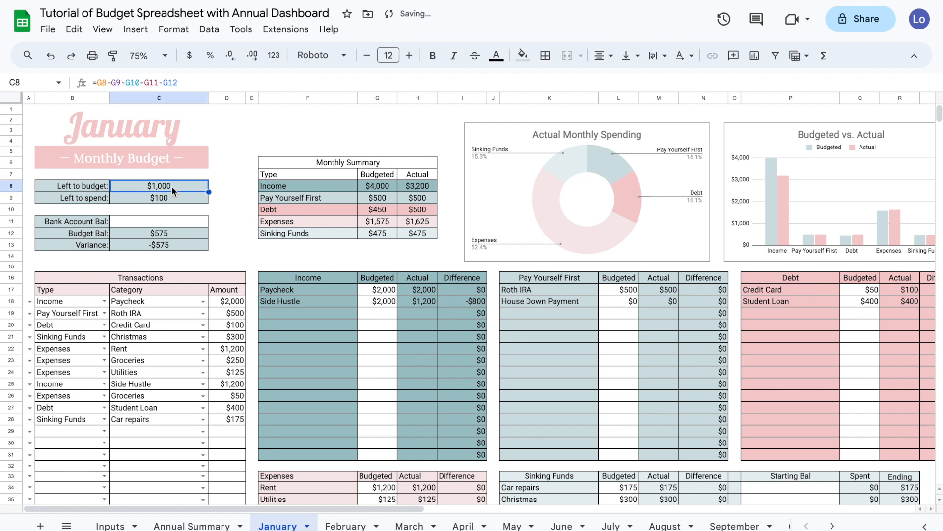
- Set Side Hustle's January budgeted income to 1,000
click(388, 301)
text(1,000)
key(Return)
- Try clearing Roth IRA's January budgeted amount, and undo the deletion
click(626, 289)
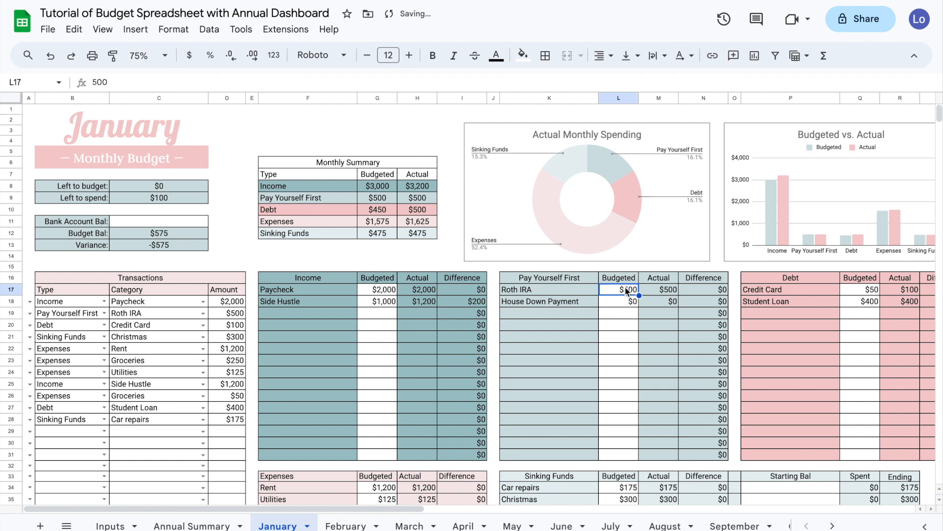
key(Delete)
key(ctrl+z)
- Examine January's Left to spend formula, the Actual columns of the Income, Pay Yourself First and Debt tables, and the first transaction's type
click(175, 198)
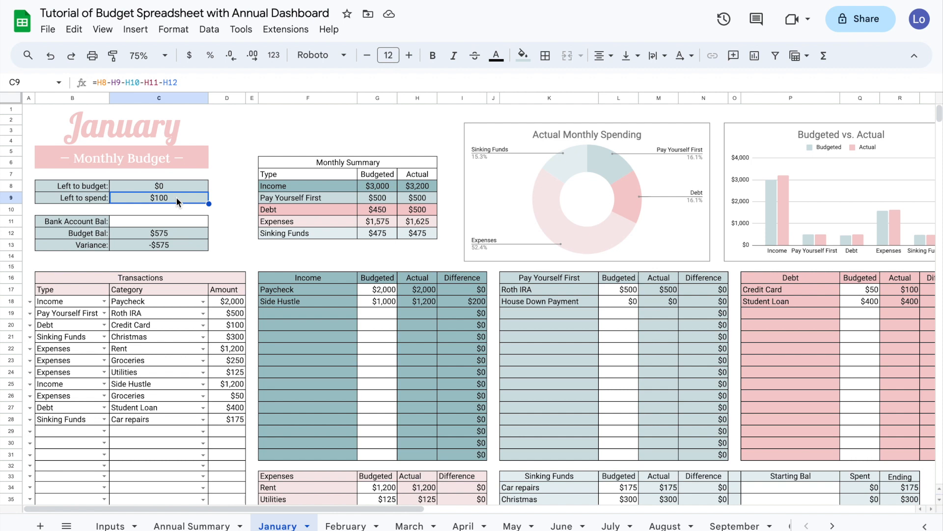
click(415, 279)
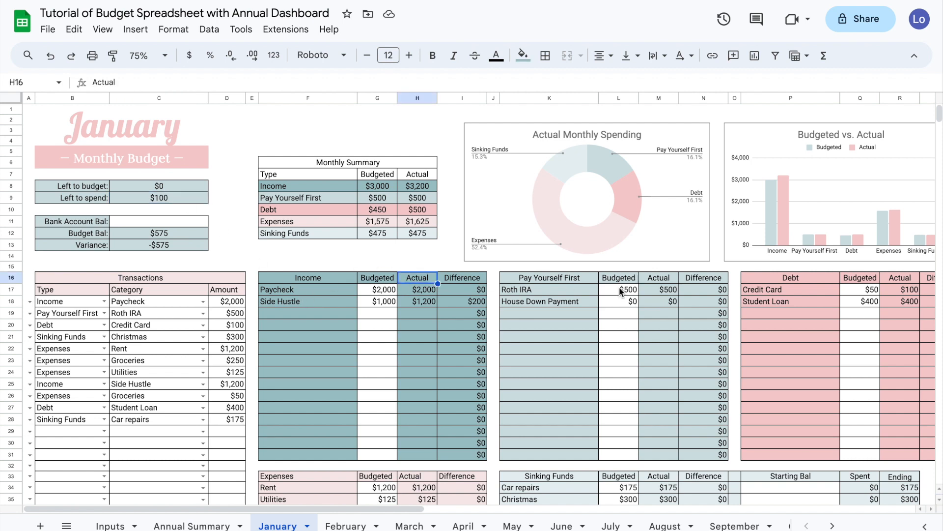
click(662, 281)
click(902, 278)
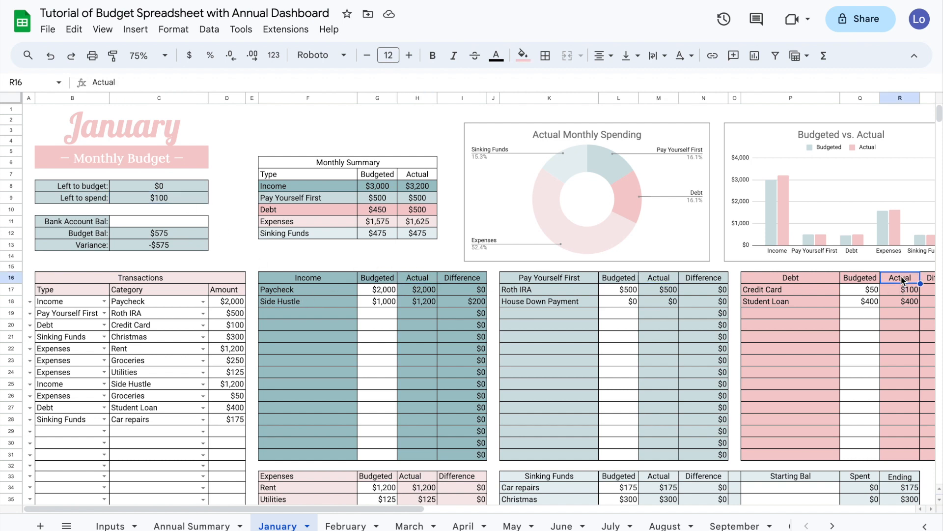
click(182, 199)
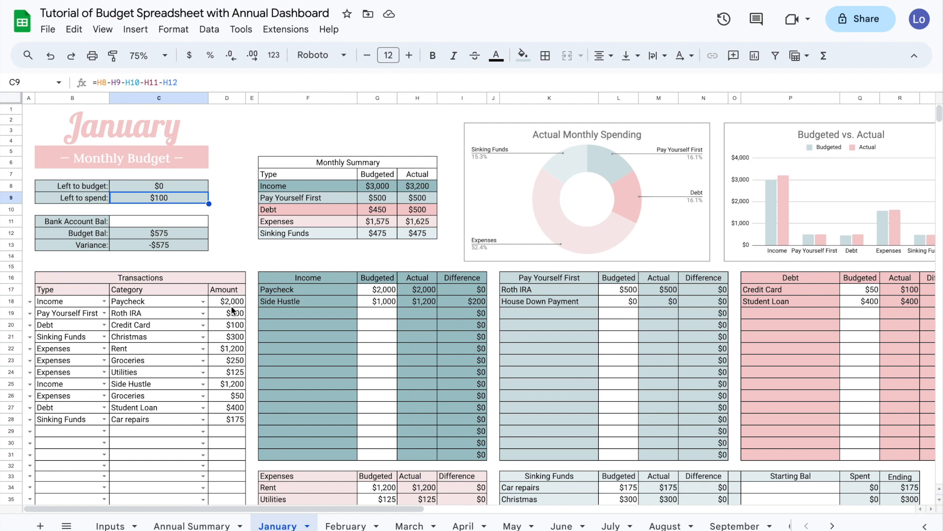
click(73, 302)
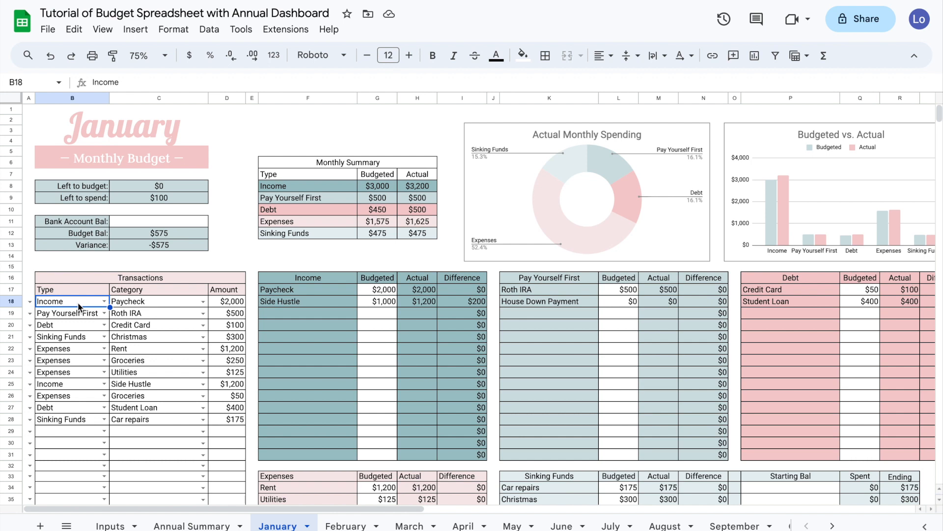
- Review the type and category options of the first January transaction, keeping Income and Paycheck, and check its amount
click(104, 302)
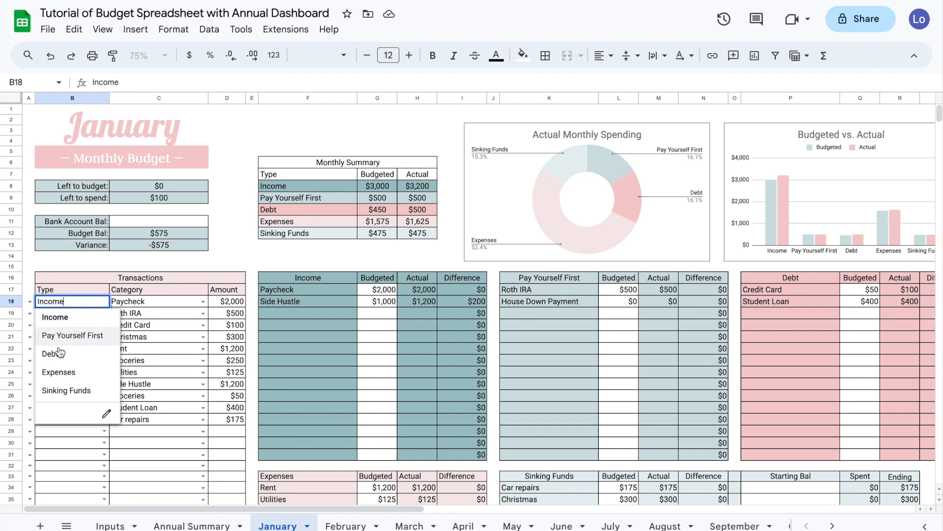
click(57, 318)
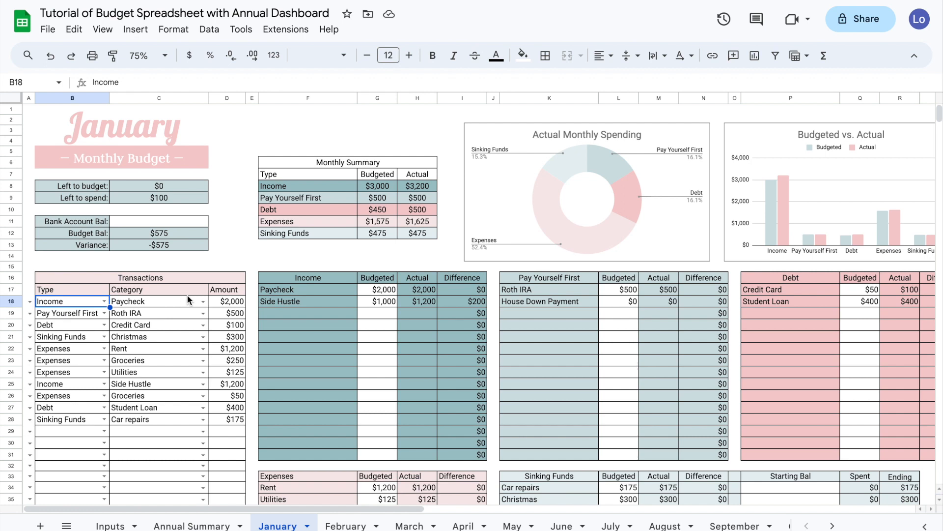
click(203, 302)
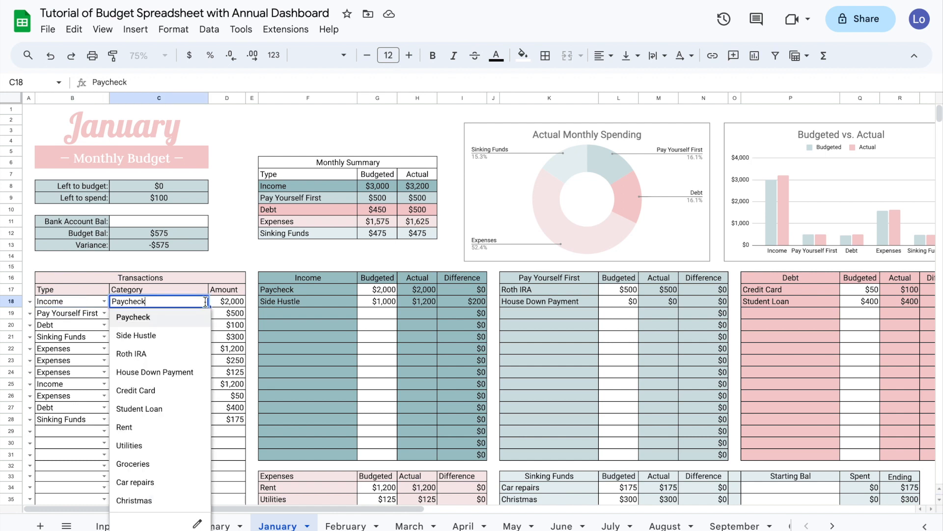
click(148, 319)
click(234, 304)
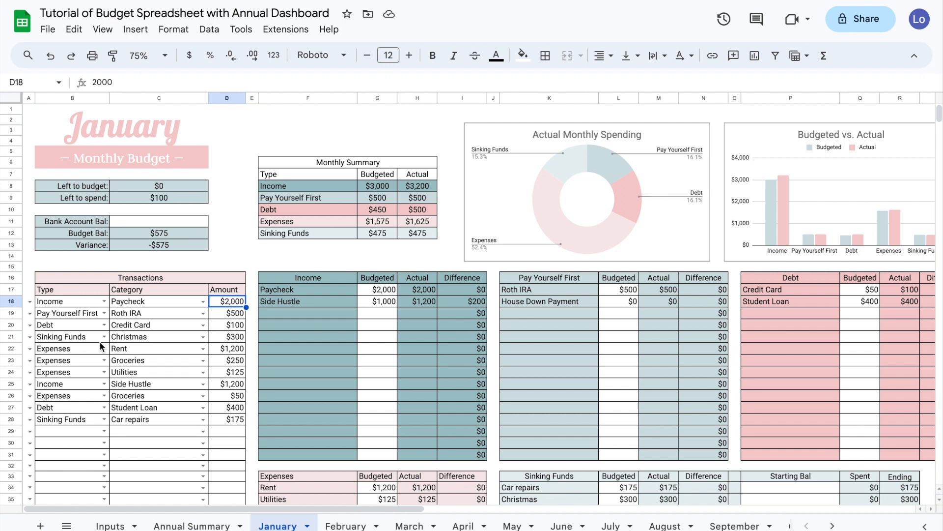
- Compare the two Groceries transactions and their amounts with the Groceries Actual formula in January's Expenses table
click(112, 347)
click(123, 366)
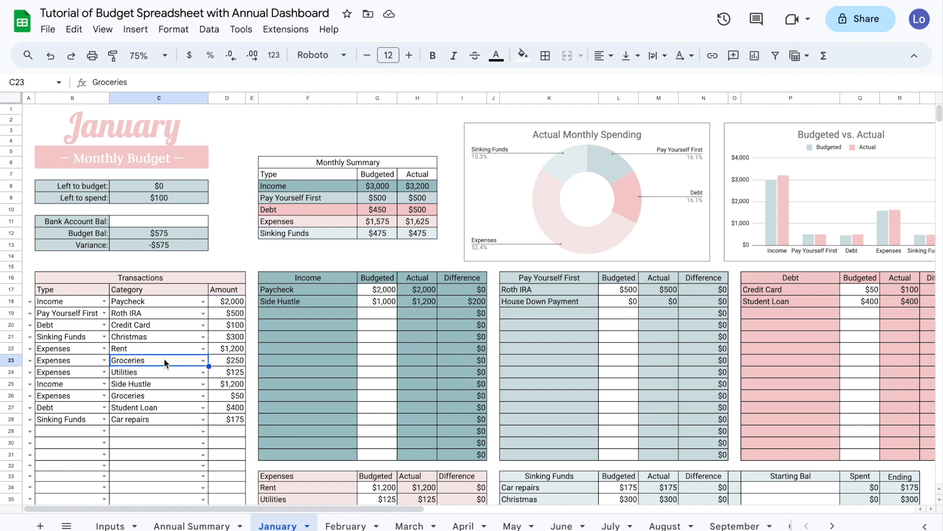
click(146, 396)
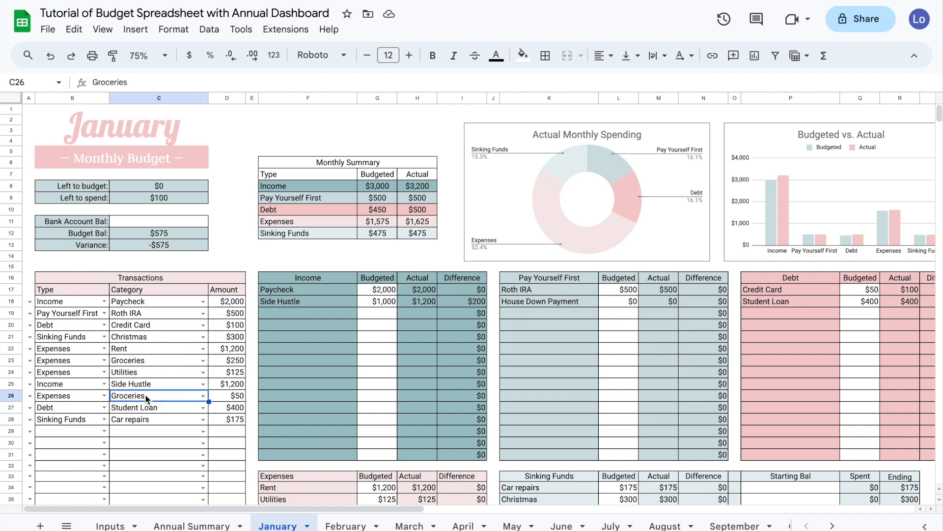
click(238, 360)
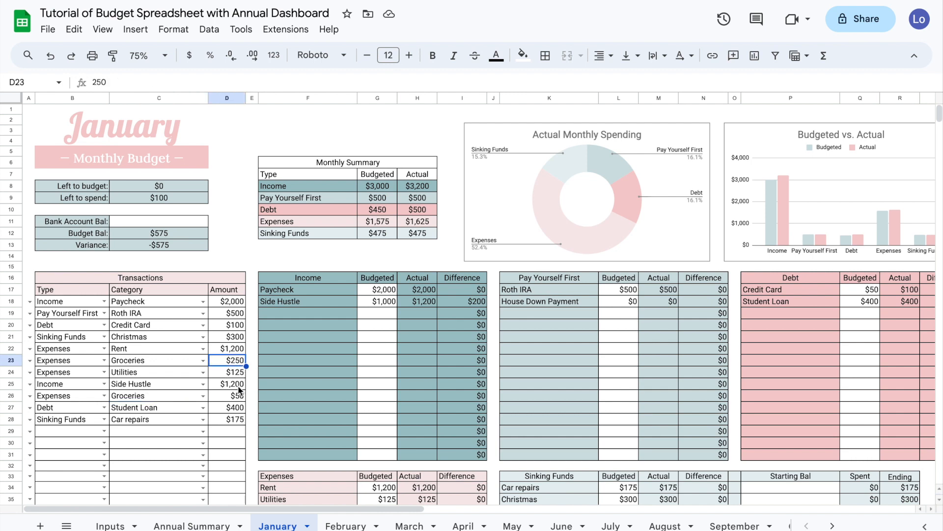
click(239, 396)
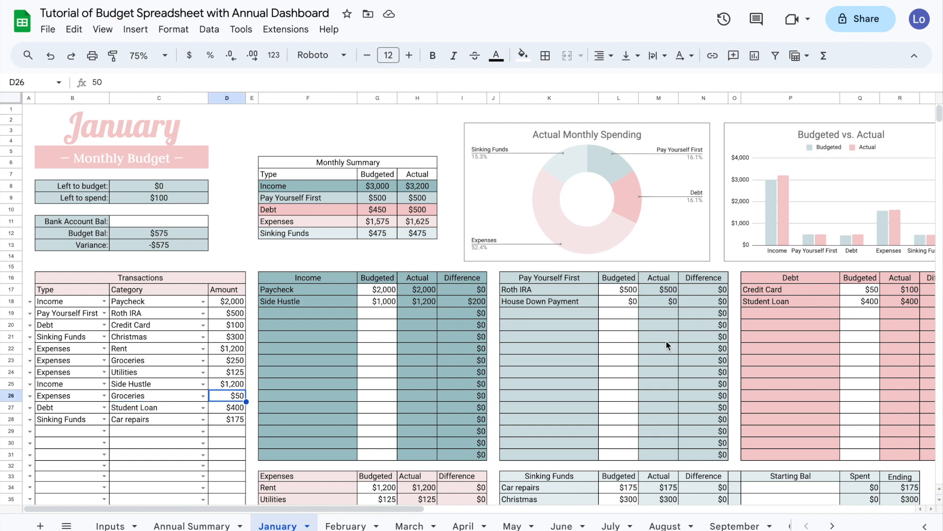
scroll(613, 367, down, 2)
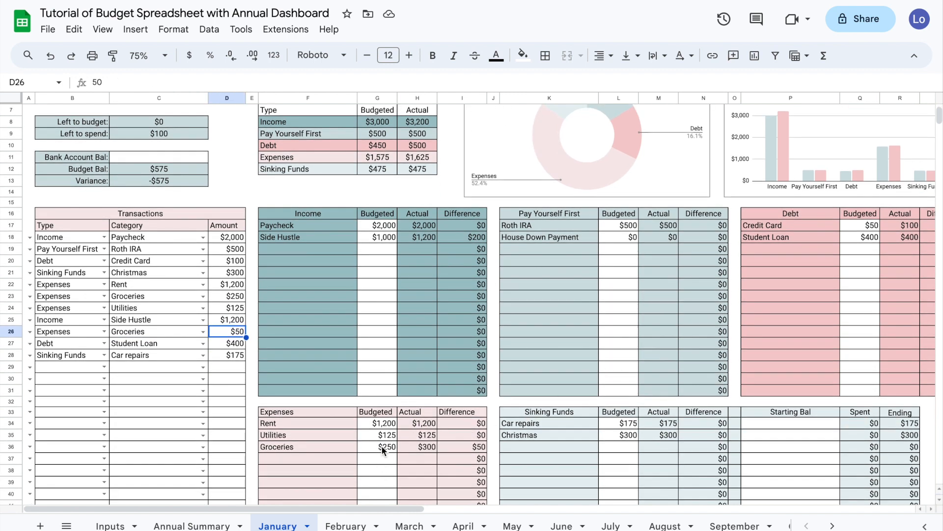
click(414, 451)
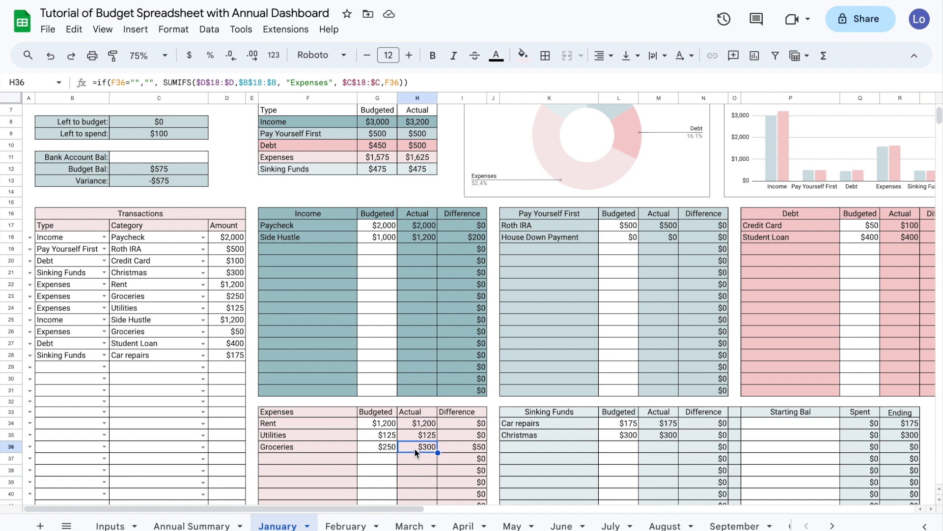
scroll(414, 447, up, 2)
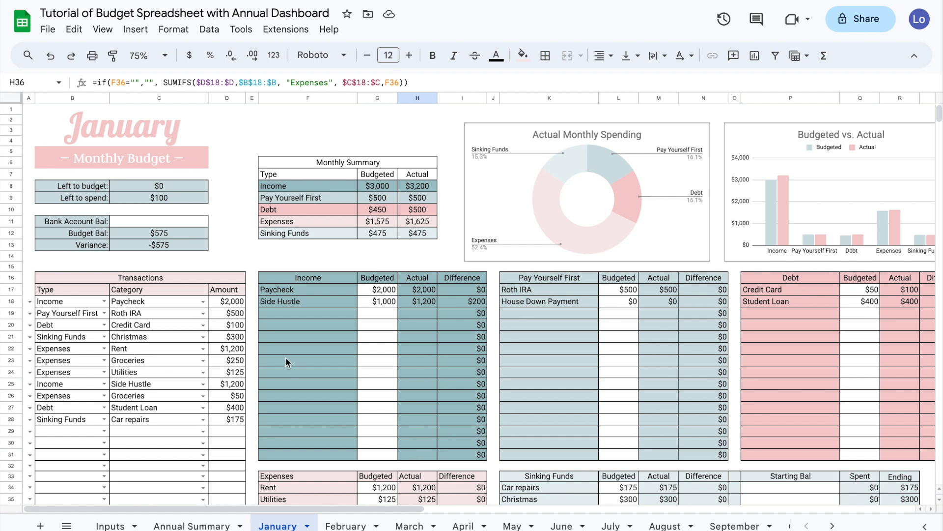
- Add a January transaction with type Debt, category Credit Card and amount 100 in the first empty row
click(169, 198)
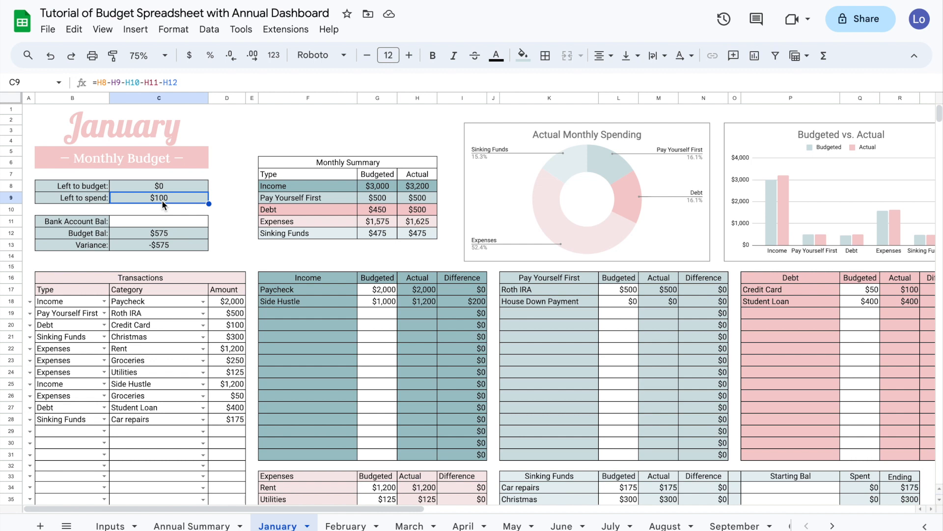
click(891, 291)
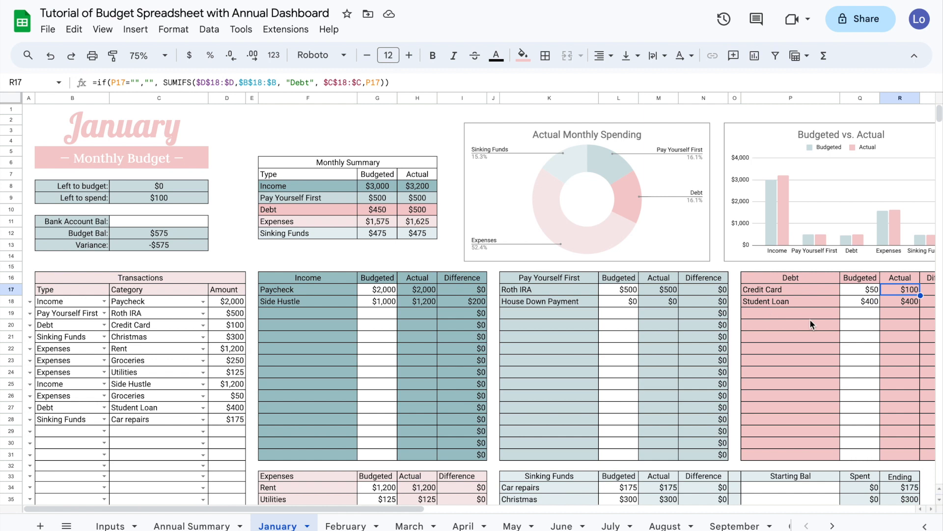
click(100, 432)
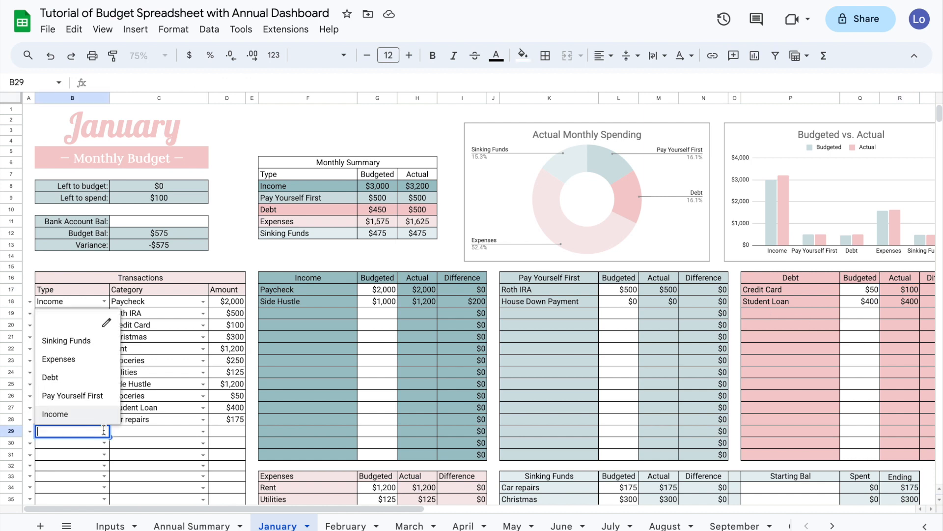
click(69, 378)
click(203, 432)
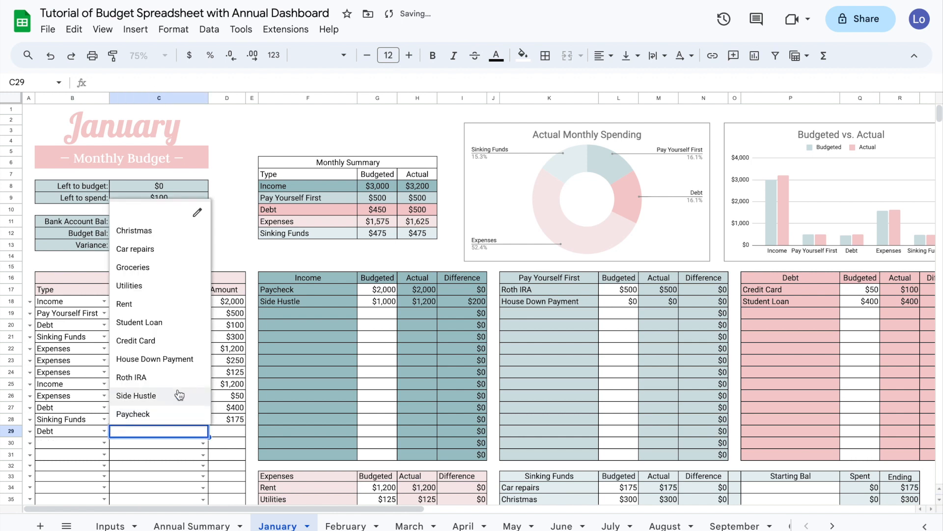
click(161, 346)
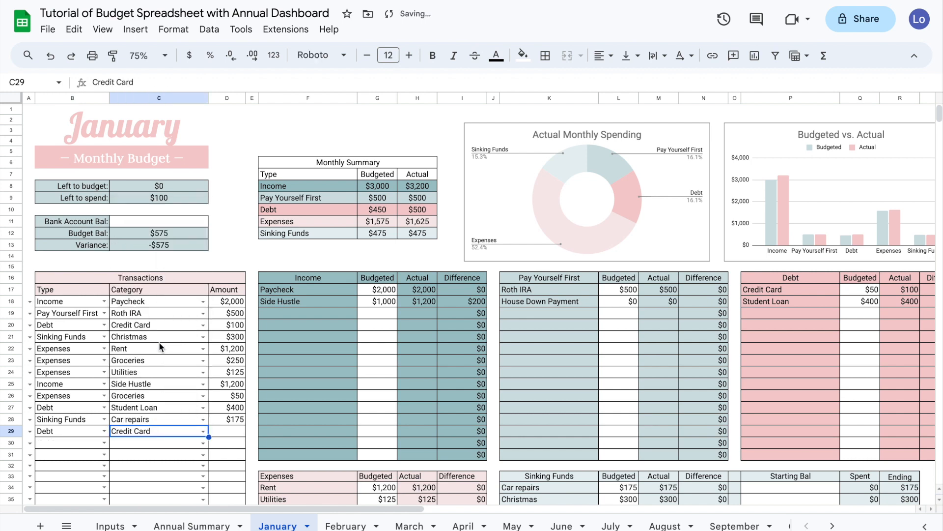
click(227, 432)
text(100)
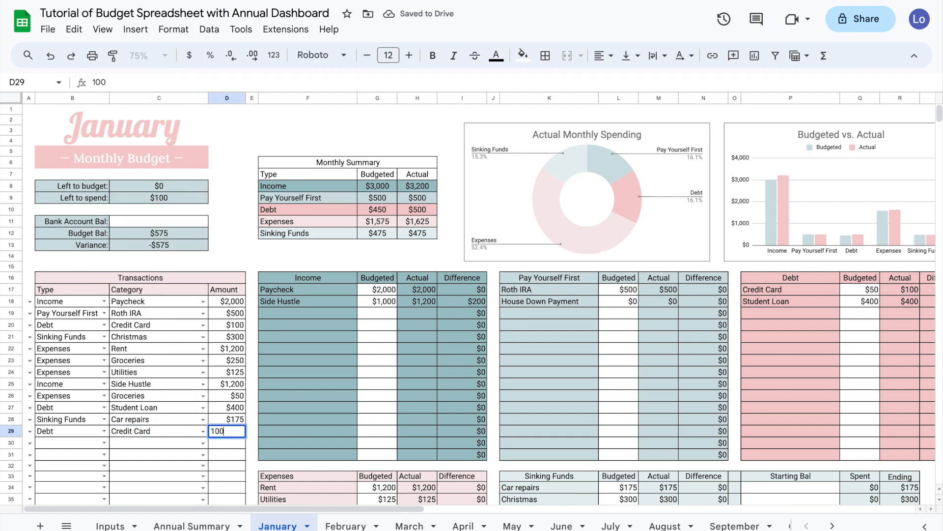
key(Return)
- Check January's Left to spend cell and Credit Card's Actual amount in the Debt table
click(174, 197)
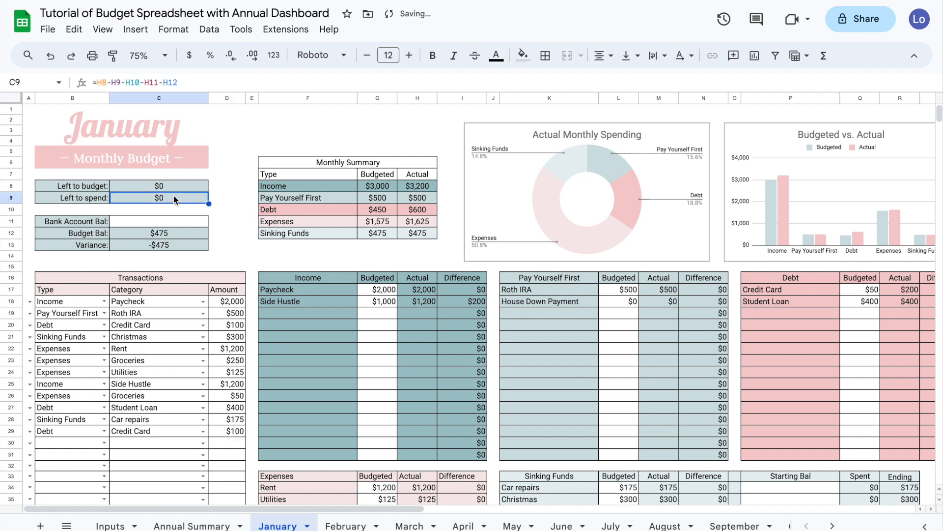
click(900, 290)
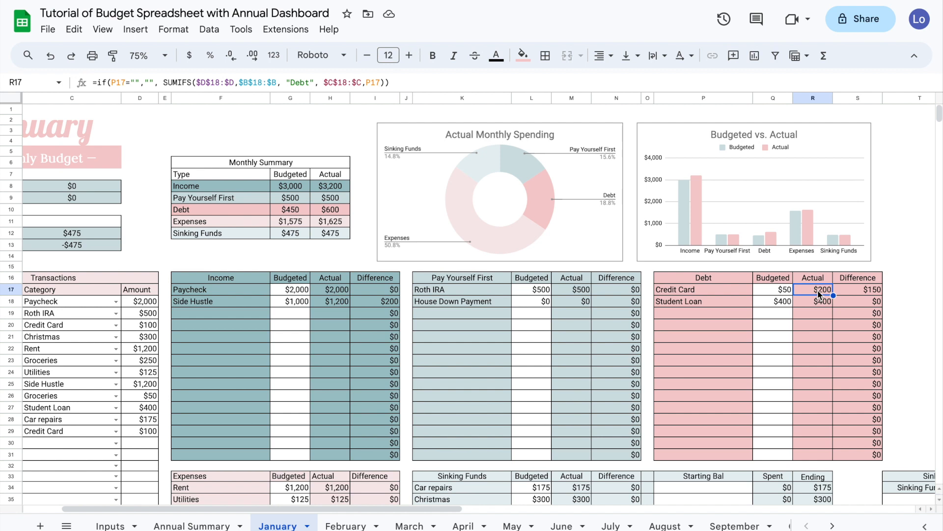
scroll(428, 233, left, 3)
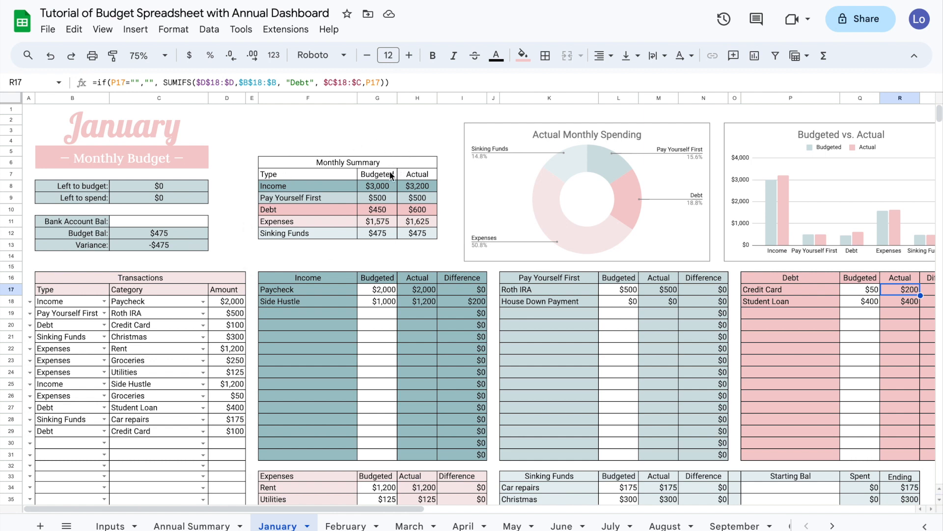
- Examine the Budgeted and Actual columns of January's Monthly Summary and the two charts beside it
drag(391, 176, 389, 233)
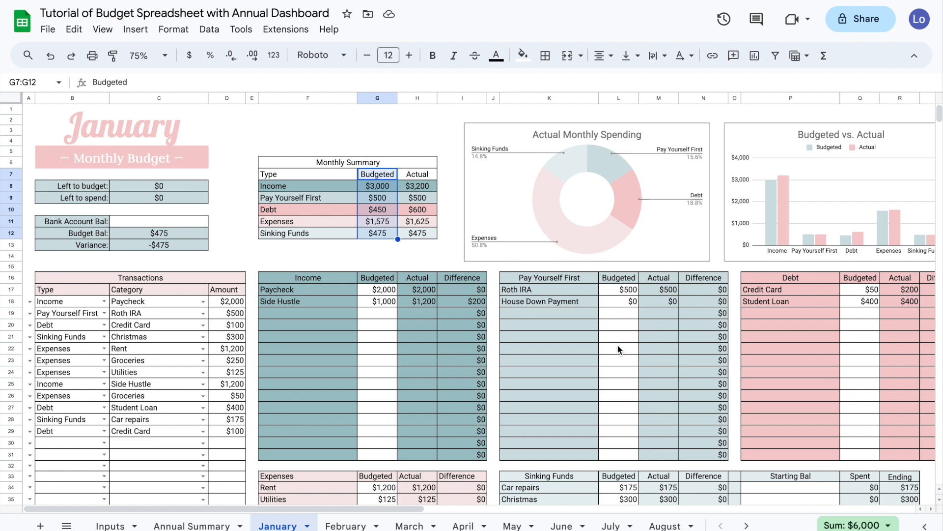
click(414, 173)
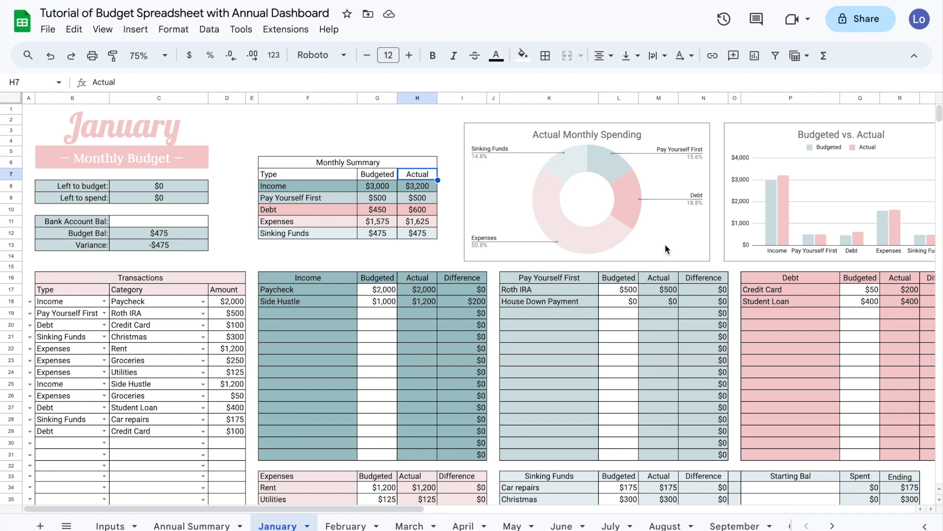
scroll(665, 244, right, 5)
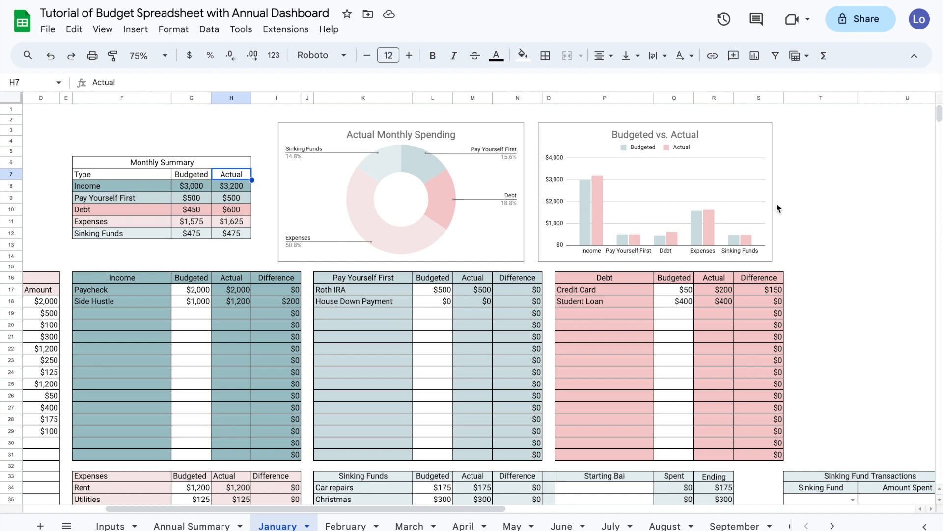
scroll(674, 223, right, 2)
- Enter starting balances of 0 for the Car repairs and Christmas sinking funds in January
scroll(674, 224, down, 4)
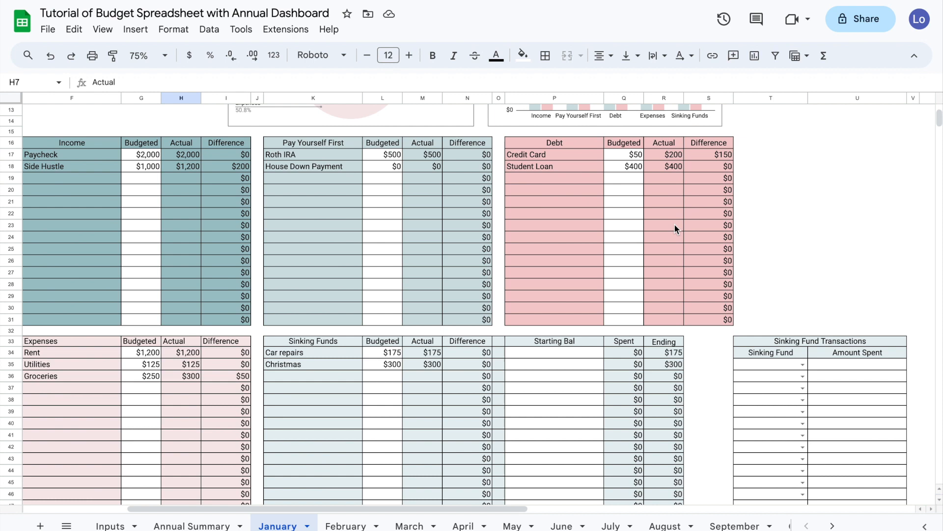
scroll(674, 229, down, 2)
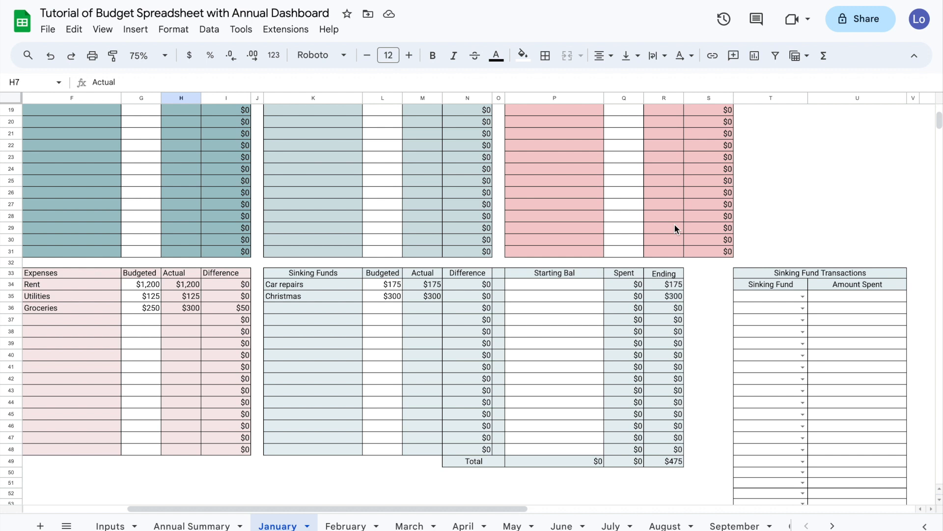
click(381, 284)
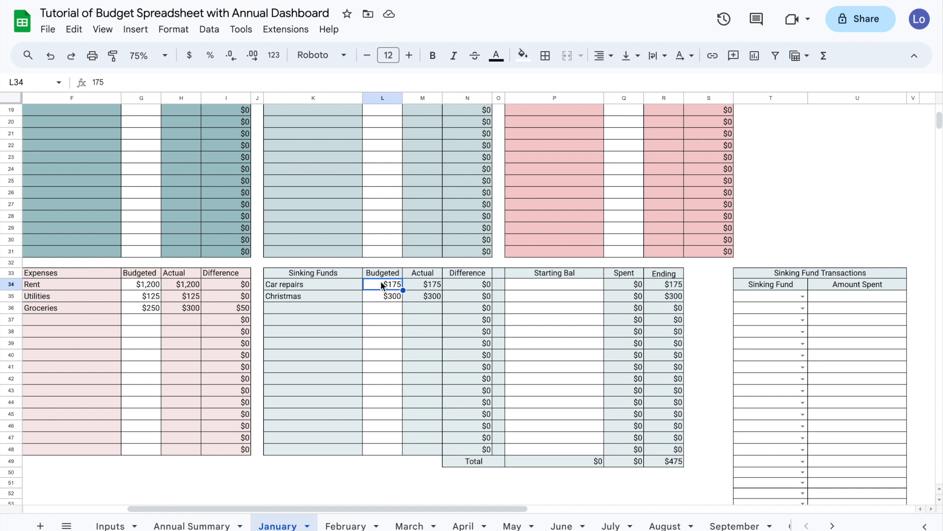
key(Right)
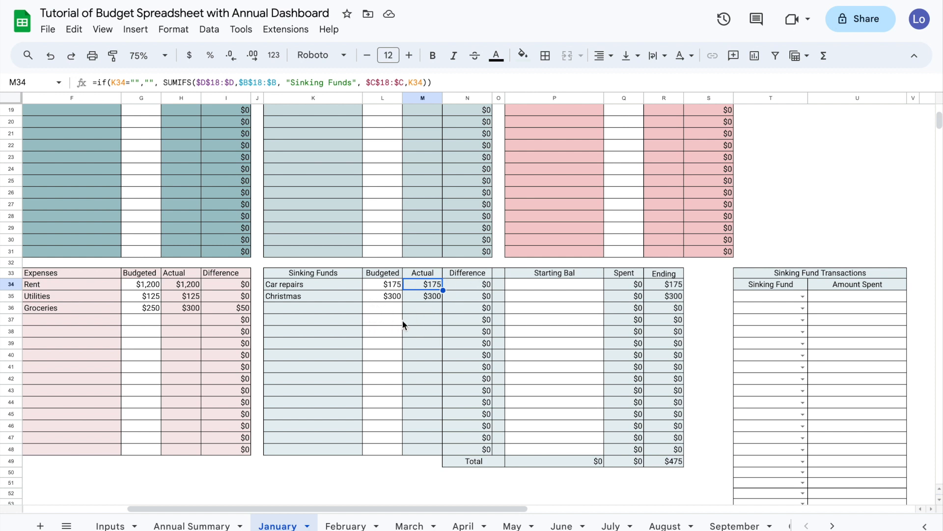
click(555, 284)
text(0)
key(Return)
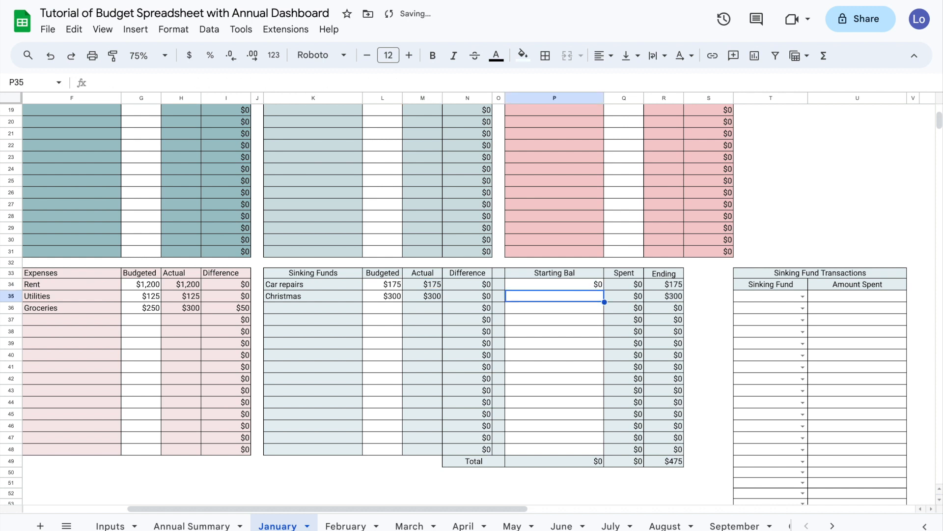
text(0)
key(Return)
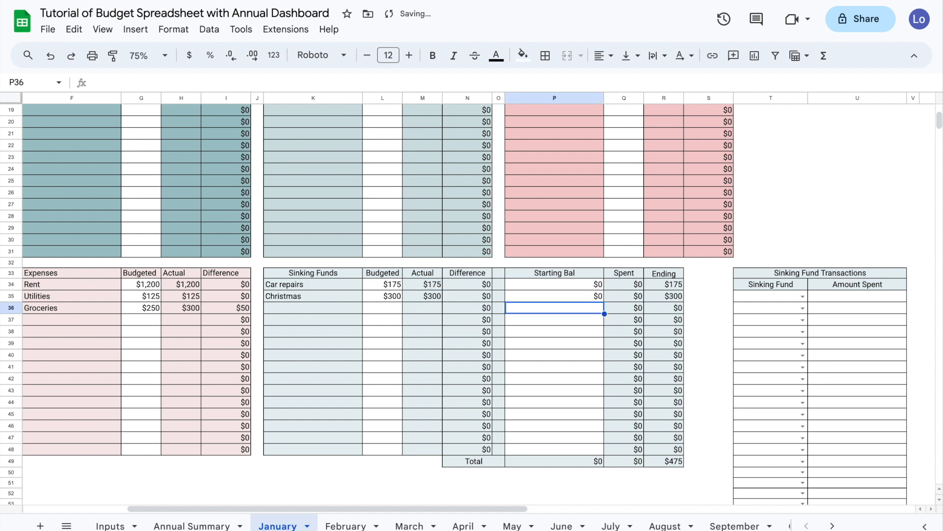
- Record a Car repairs sinking fund transaction with 50 as the amount spent
click(797, 296)
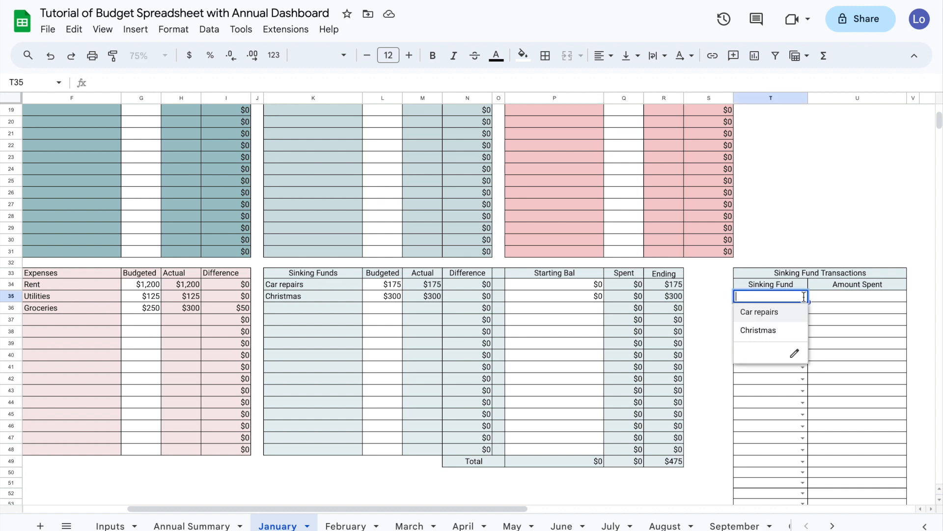
click(769, 312)
click(839, 293)
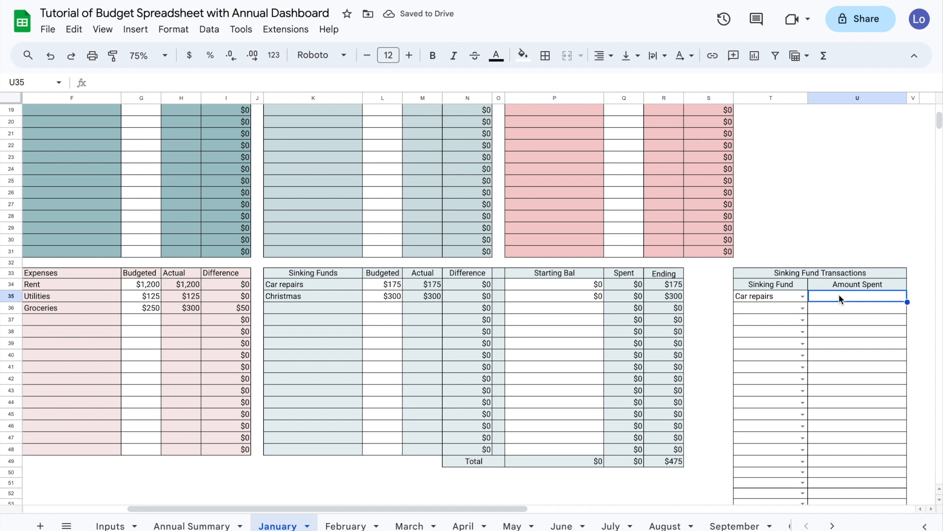
text(50)
key(Return)
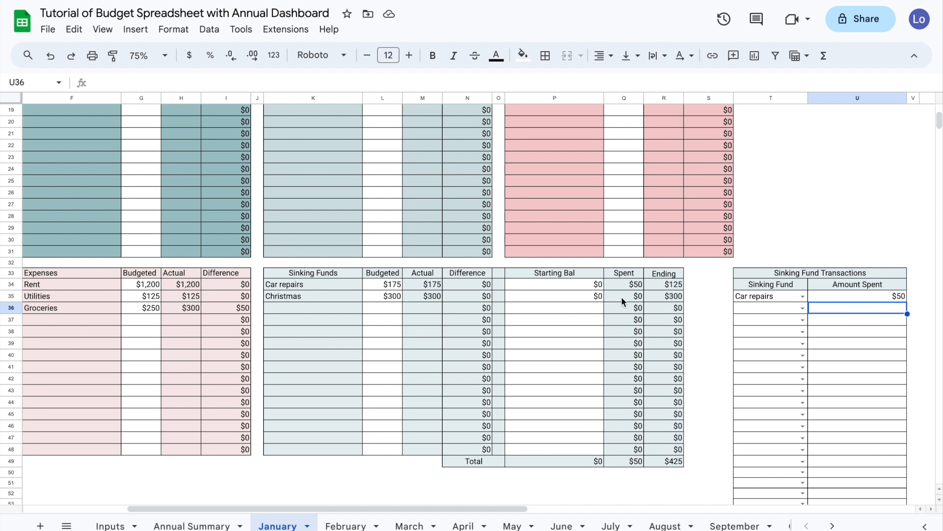
- Record a Christmas sinking fund transaction with 200 as the amount spent, and check the Christmas fund's Ending balance
click(802, 308)
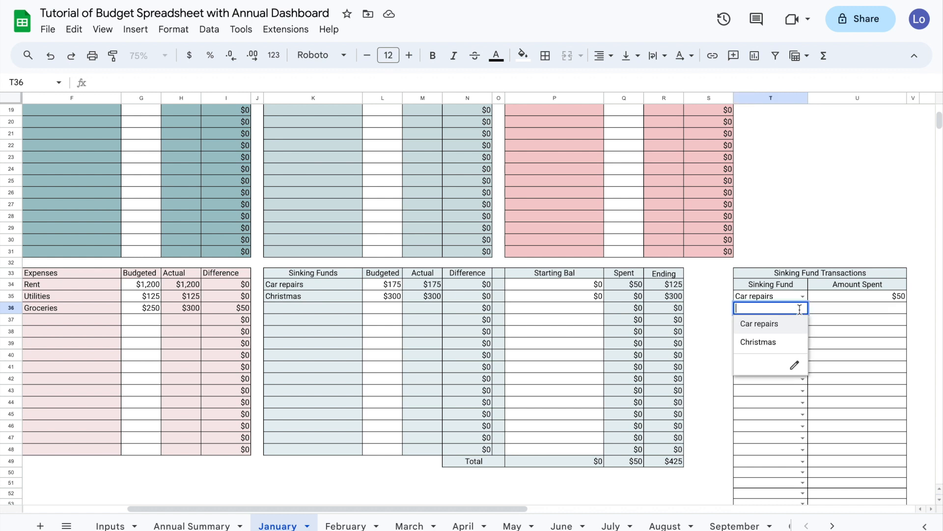
click(770, 343)
click(824, 309)
text(200)
key(Return)
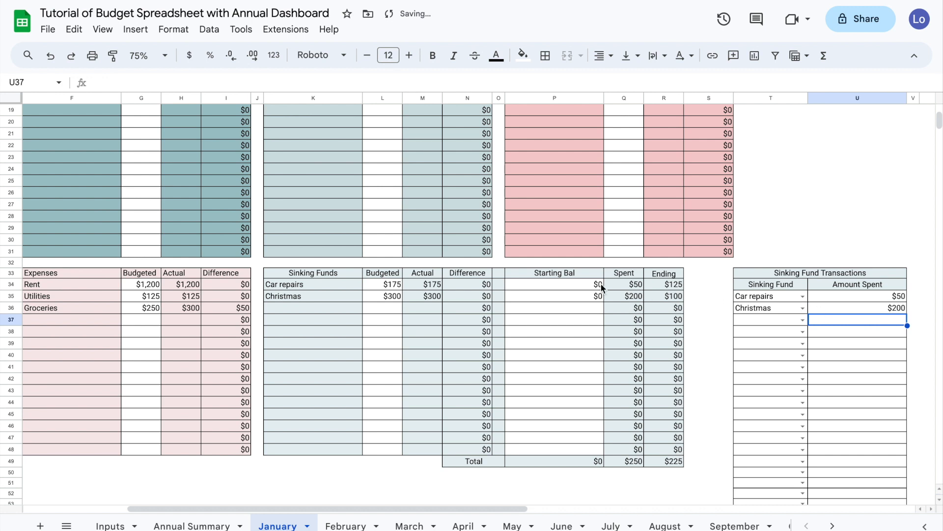
click(664, 296)
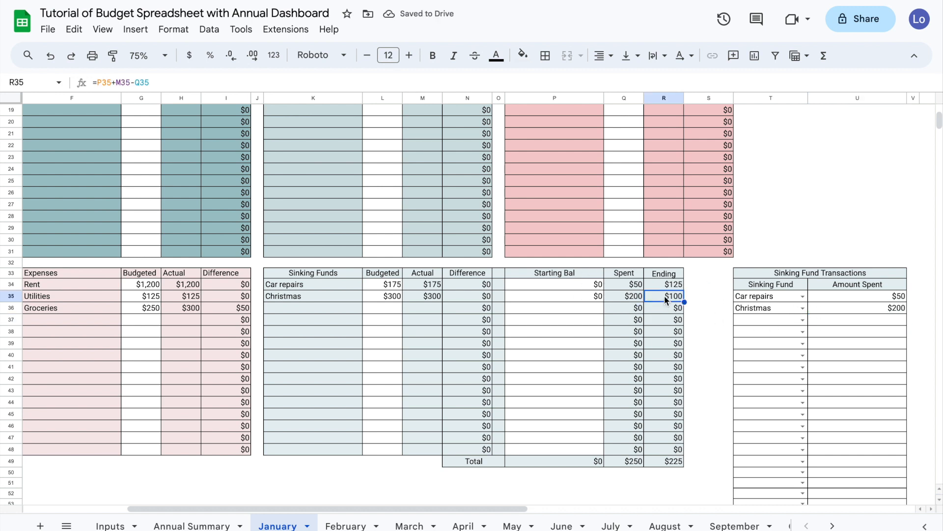
- Compare January's Bank Account Bal field with the sinking fund totals, and set the Car repairs starting balance to 1,500
click(694, 299)
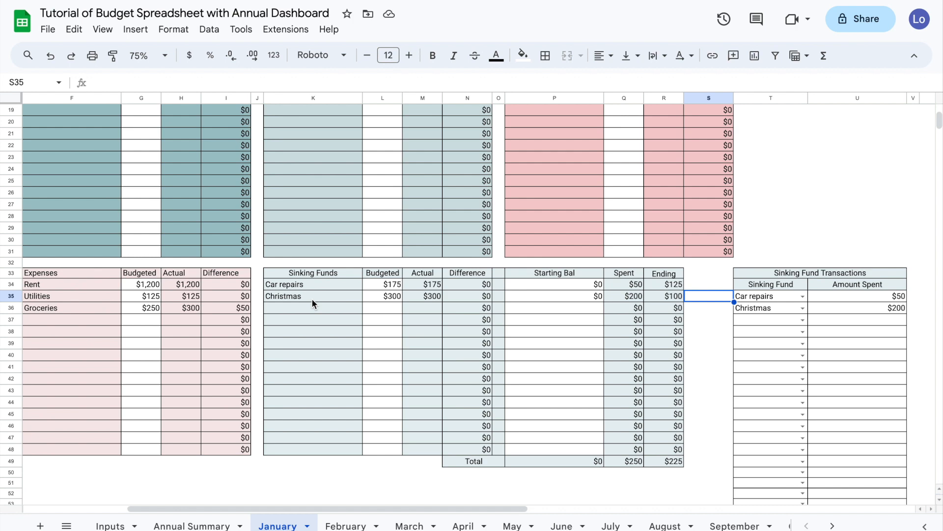
scroll(312, 299, up, 6)
scroll(312, 299, left, 5)
click(170, 220)
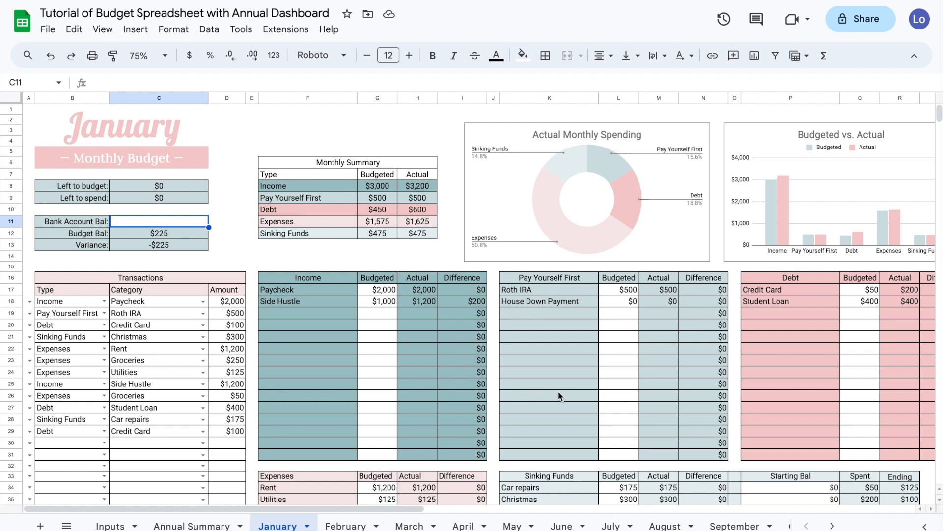
scroll(642, 359, down, 5)
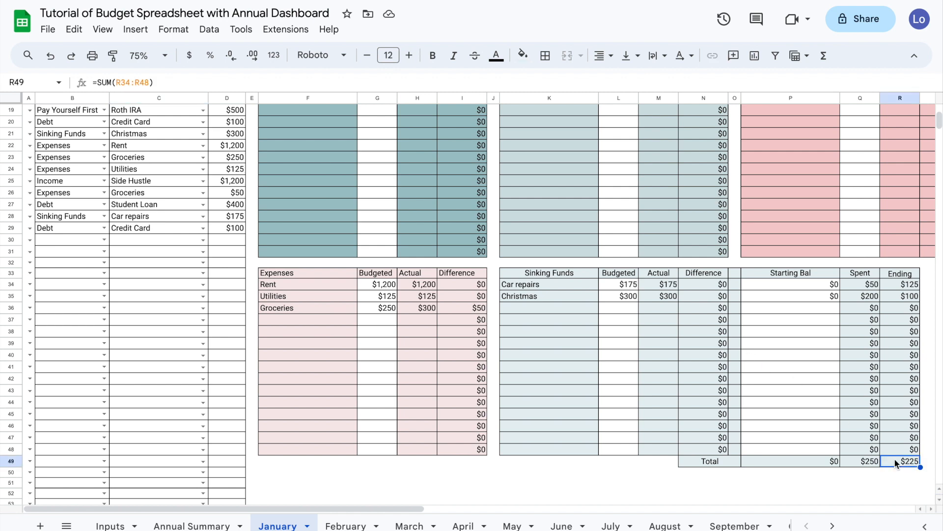
click(817, 464)
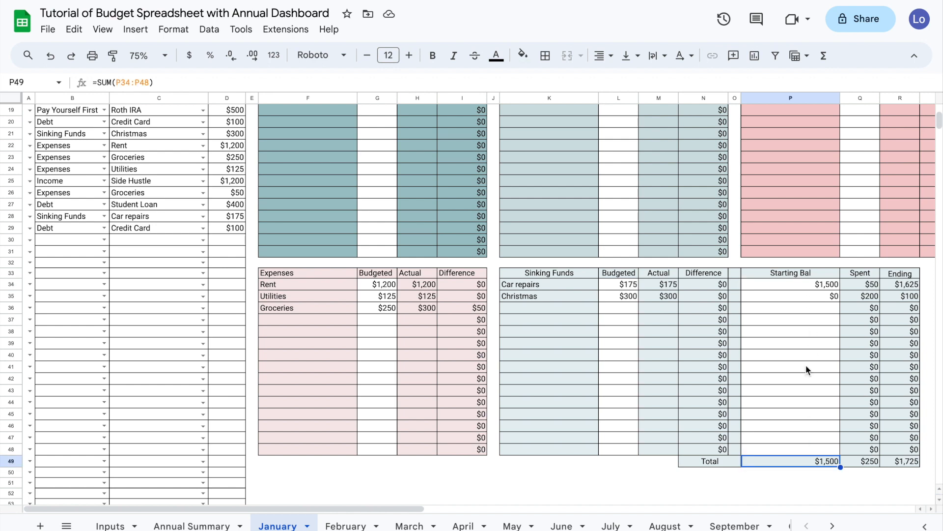
- Enter 1700 as January's Bank Account Bal and check the Variance against the Budget Bal
scroll(806, 365, up, 6)
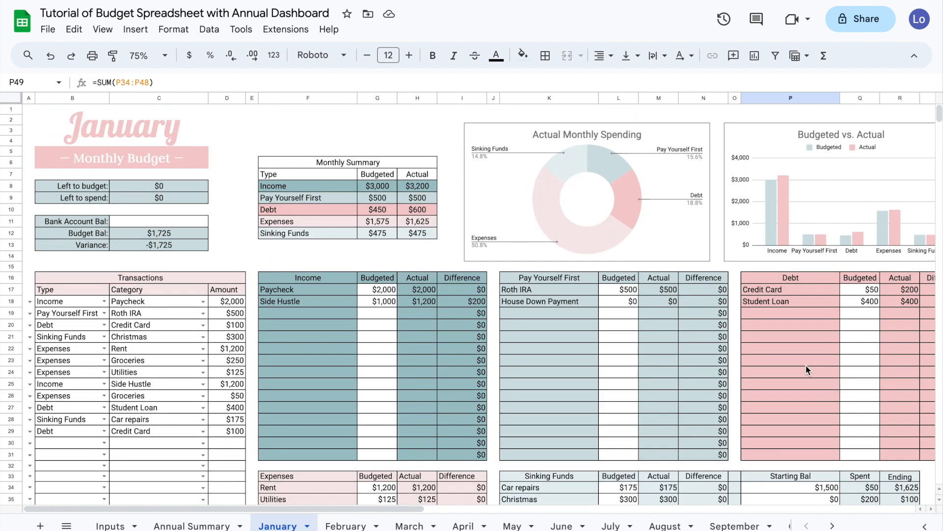
click(150, 223)
text(1700)
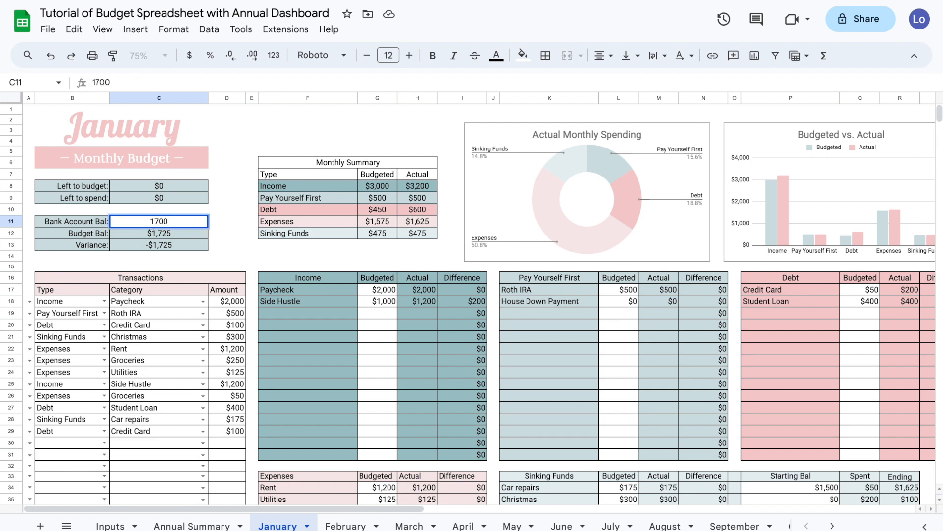
key(Return)
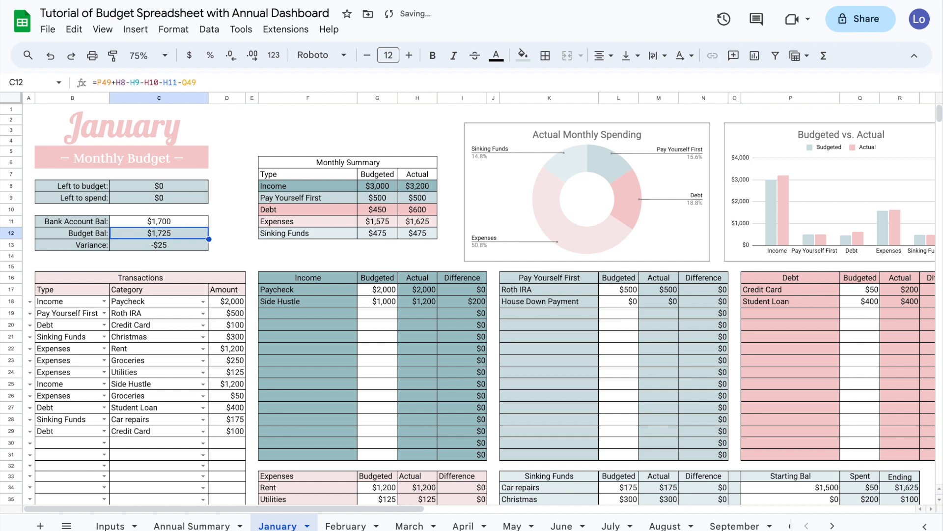
click(178, 247)
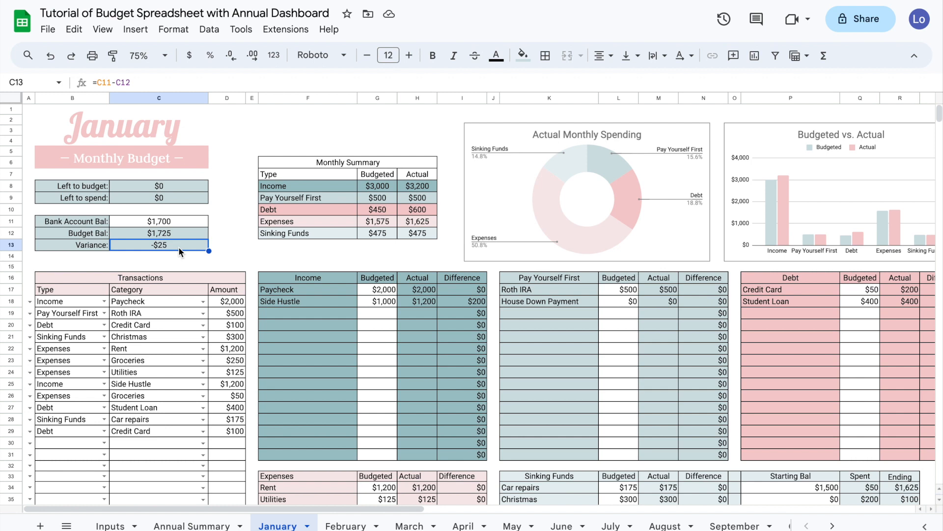
click(179, 221)
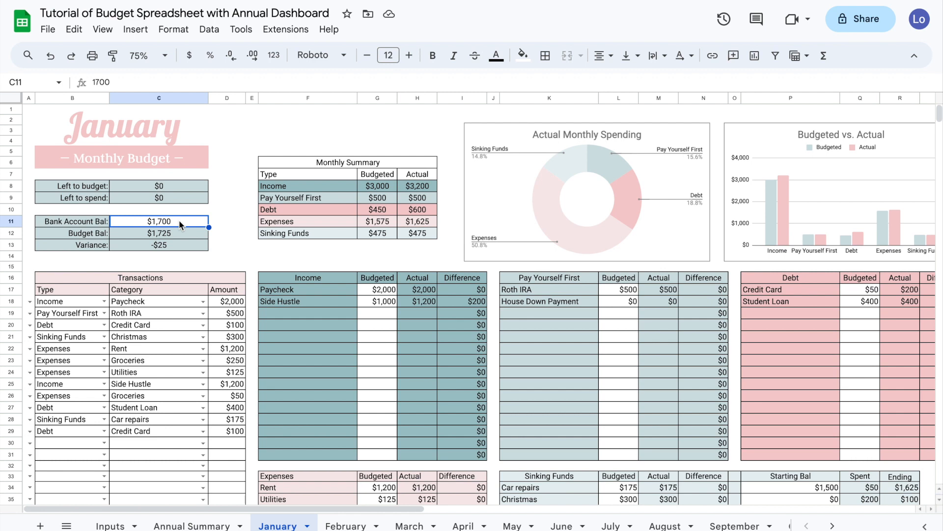
click(176, 244)
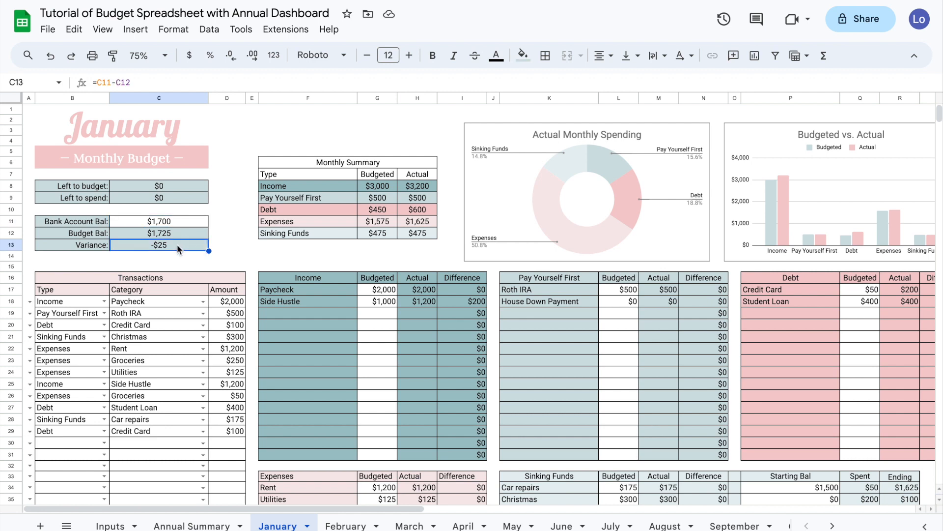
- Examine February's sinking fund Starting Bal column, including how it draws on January's ending balances
click(339, 524)
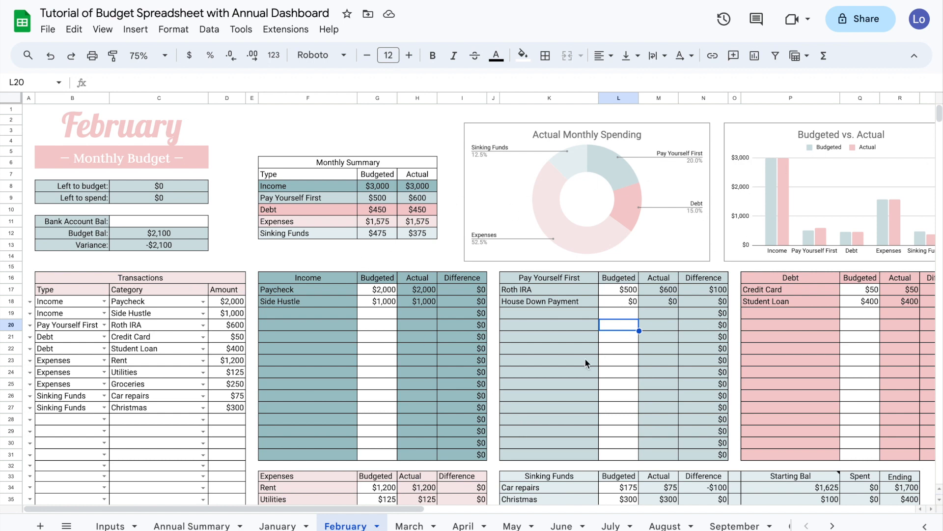
scroll(585, 358, down, 5)
drag(826, 284, 812, 461)
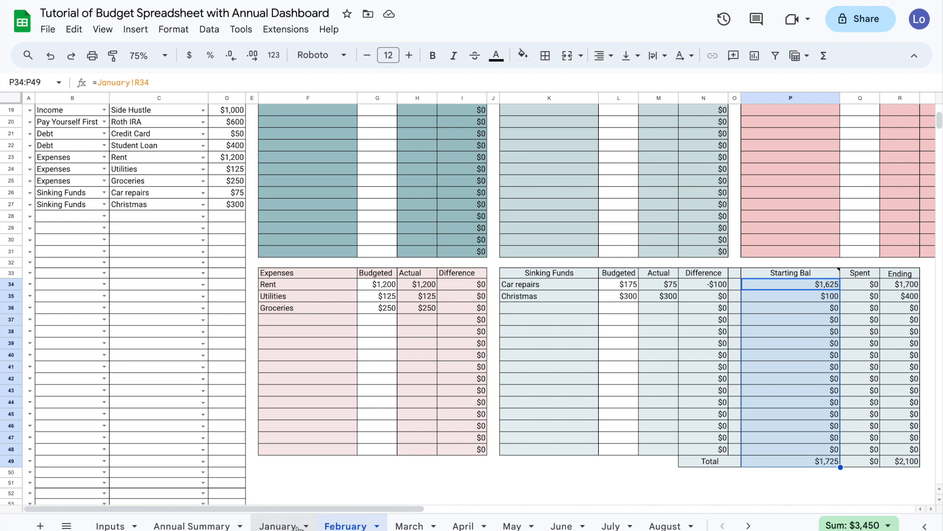
- Look over the Annual Summary sheet and the March monthly budget sheet
click(217, 527)
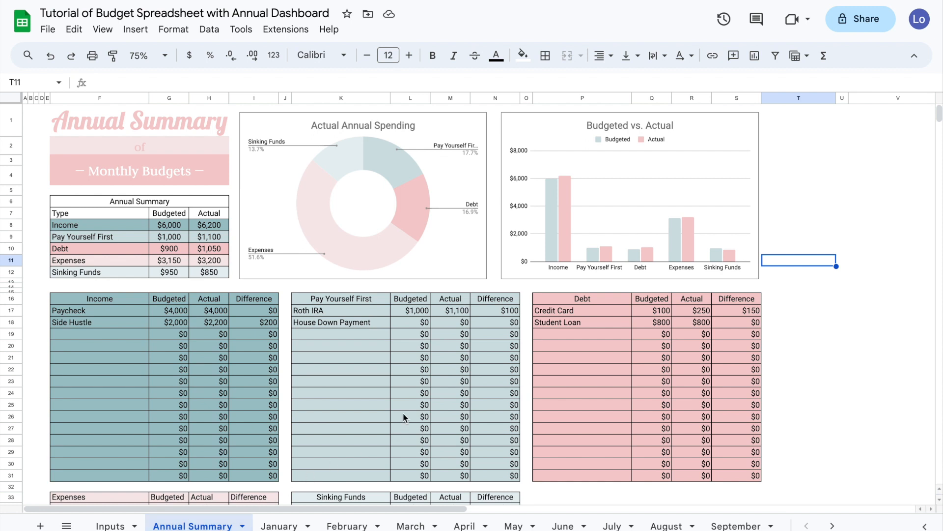
click(285, 261)
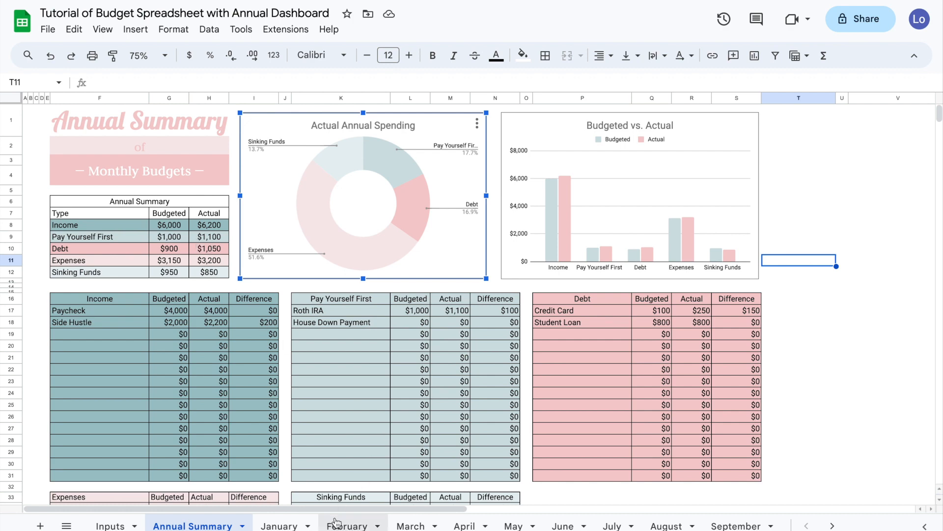
click(406, 526)
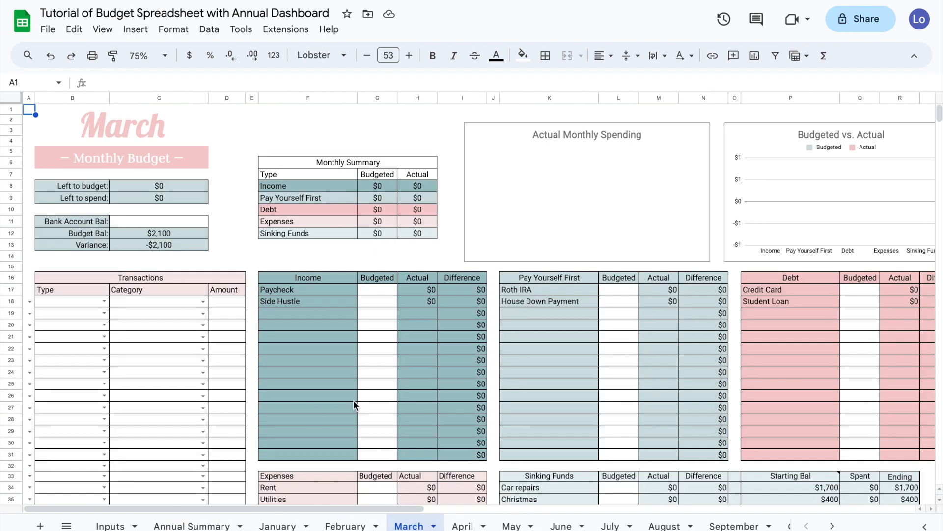
- Examine the Budgeted and Actual totals of each budget type in the Annual Summary table
click(200, 526)
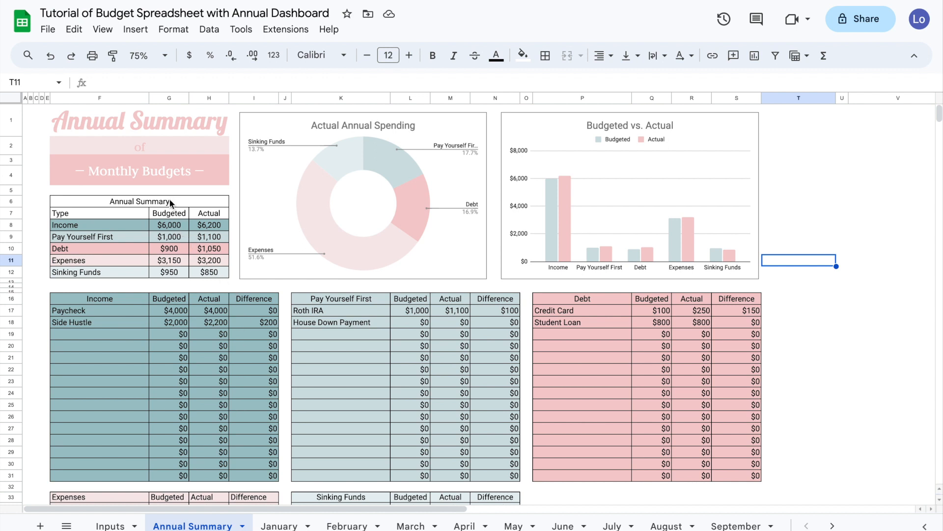
click(172, 224)
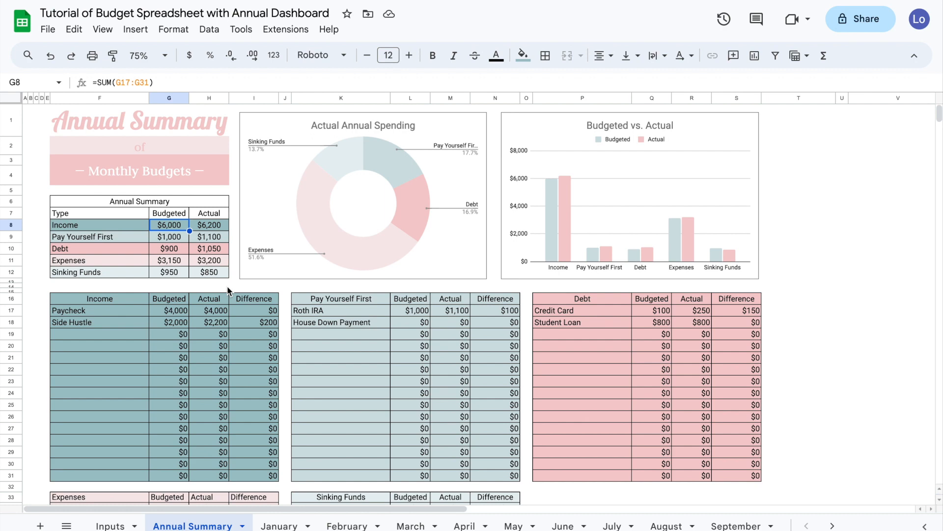
key(Right)
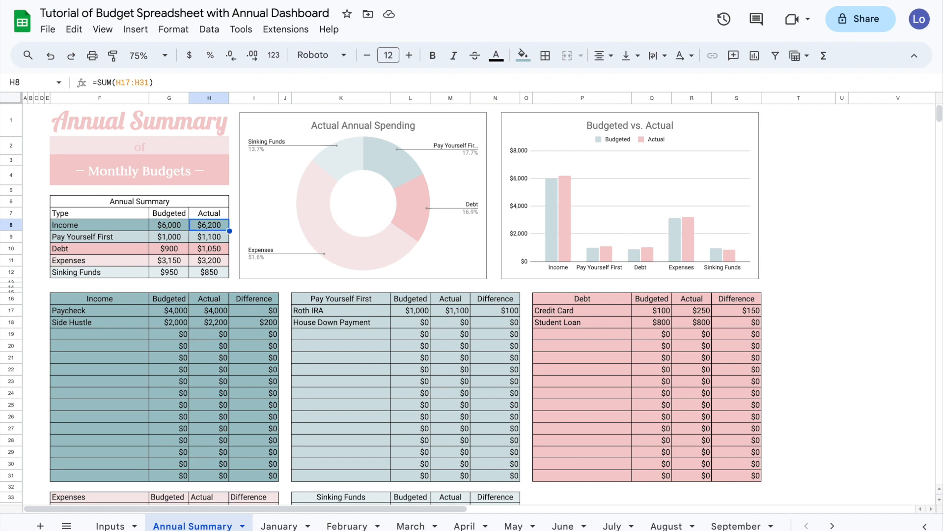
key(Left)
key(Down)
key(Down)
key(Down)
key(Down)
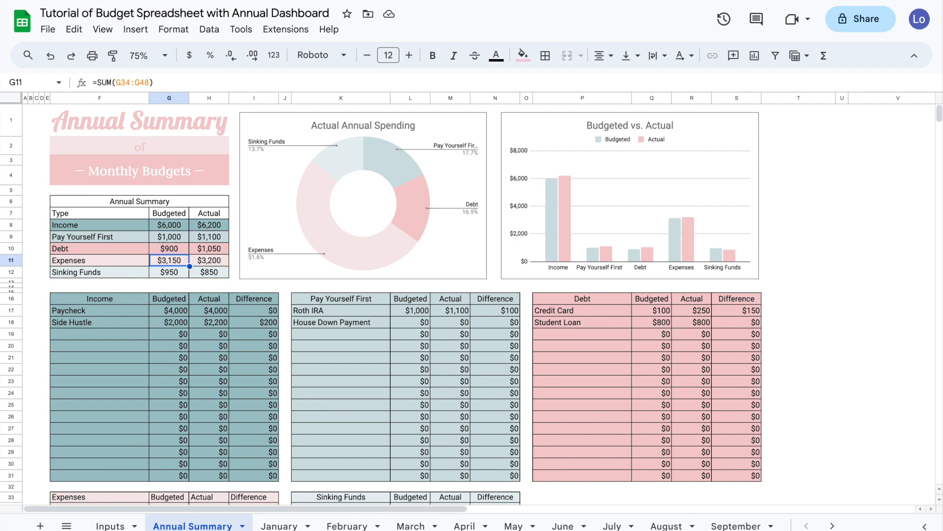
- Examine the Actual Annual Spending and Budgeted vs. Actual charts and the category tables below them on the Annual Summary
click(248, 272)
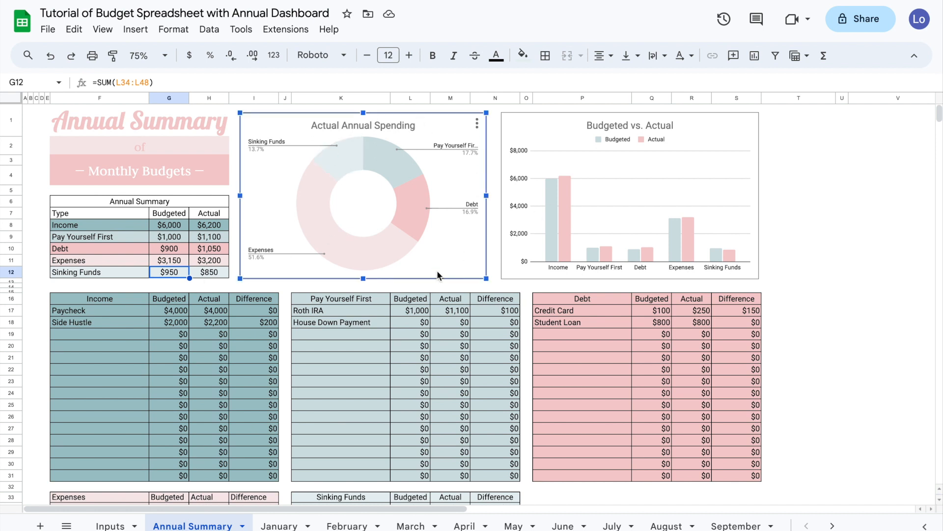
mouse_move(414, 217)
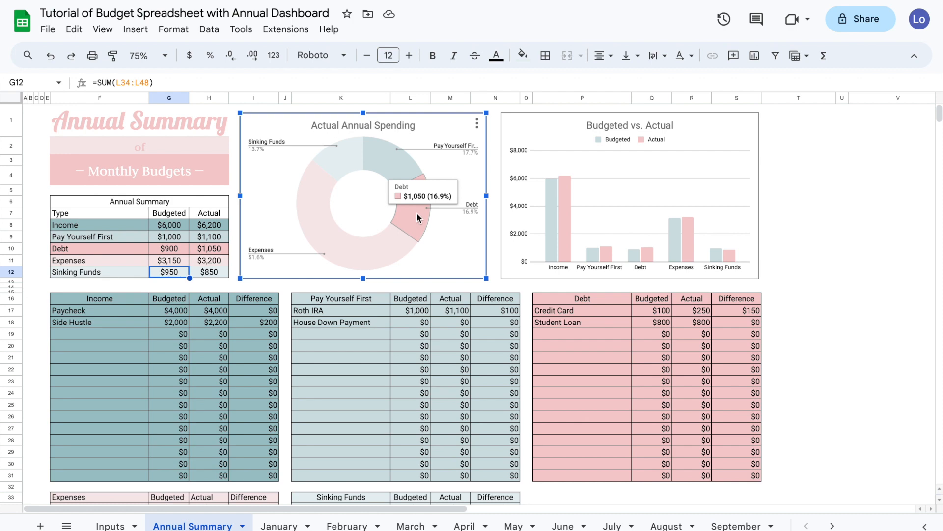
mouse_move(386, 160)
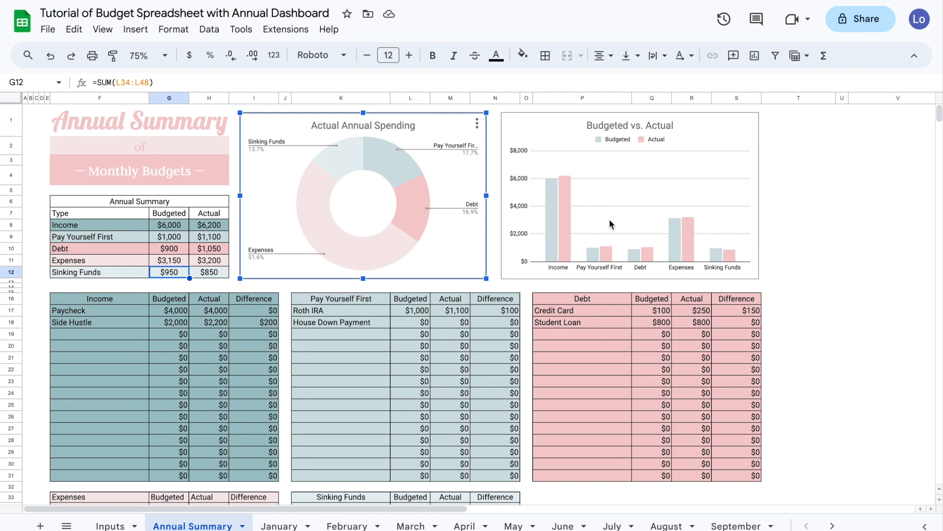
click(676, 232)
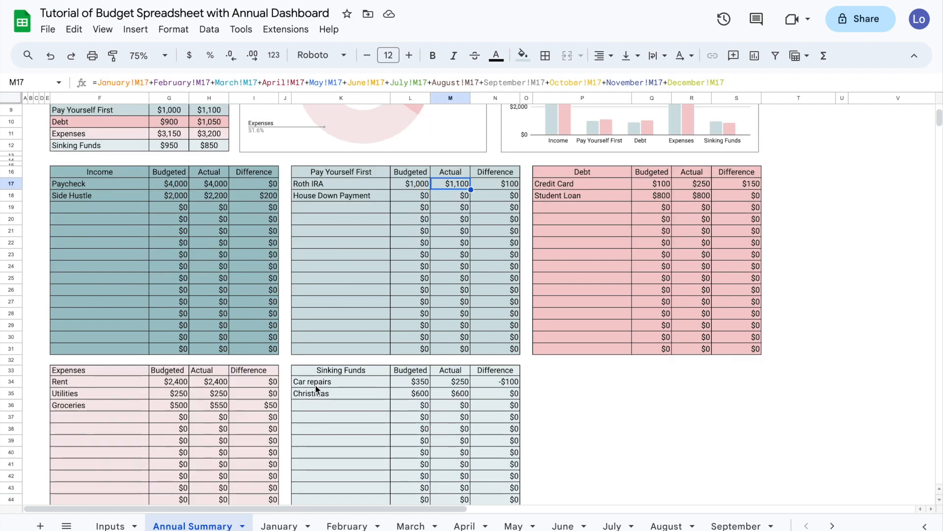
scroll(315, 386, down, 1)
scroll(316, 388, up, 3)
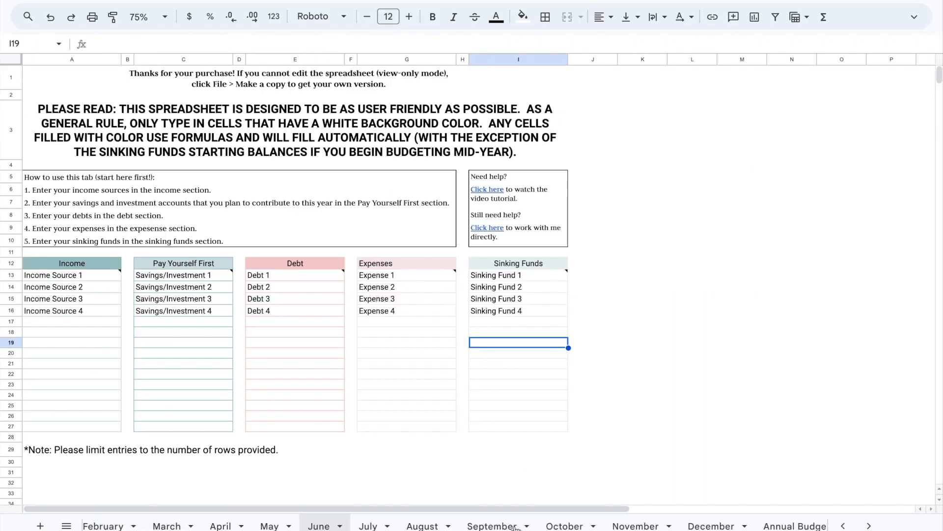
- Open the Annual Budget Projections sheet and review its monthly tables from Income down to Sinking Funds
scroll(515, 528, right, 2)
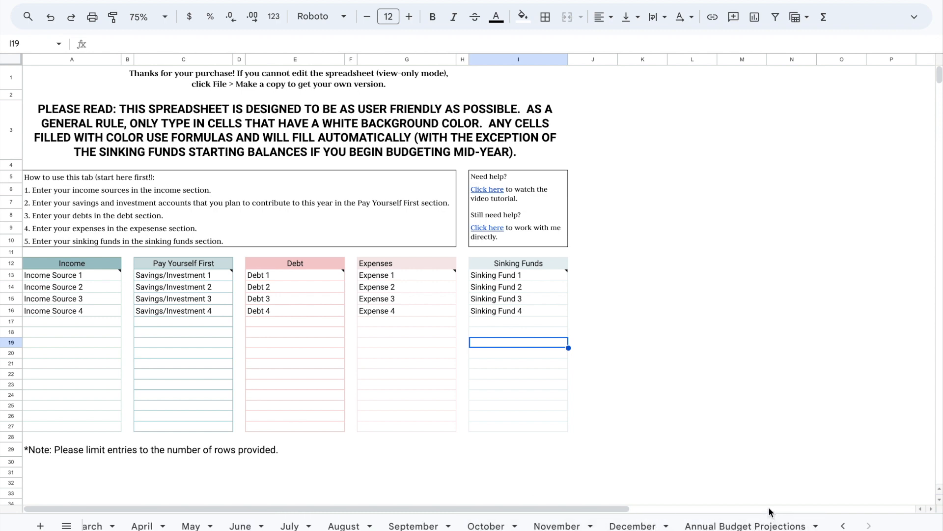
click(742, 527)
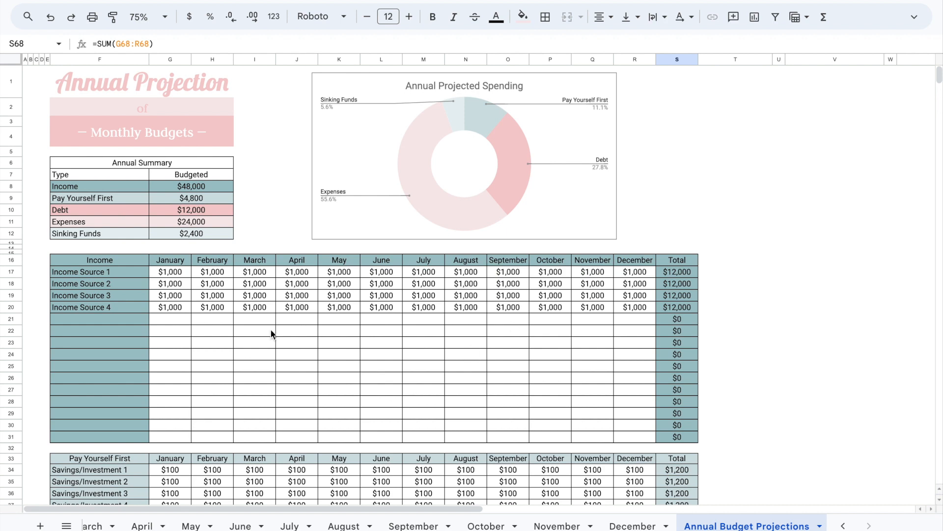
scroll(318, 353, down, 10)
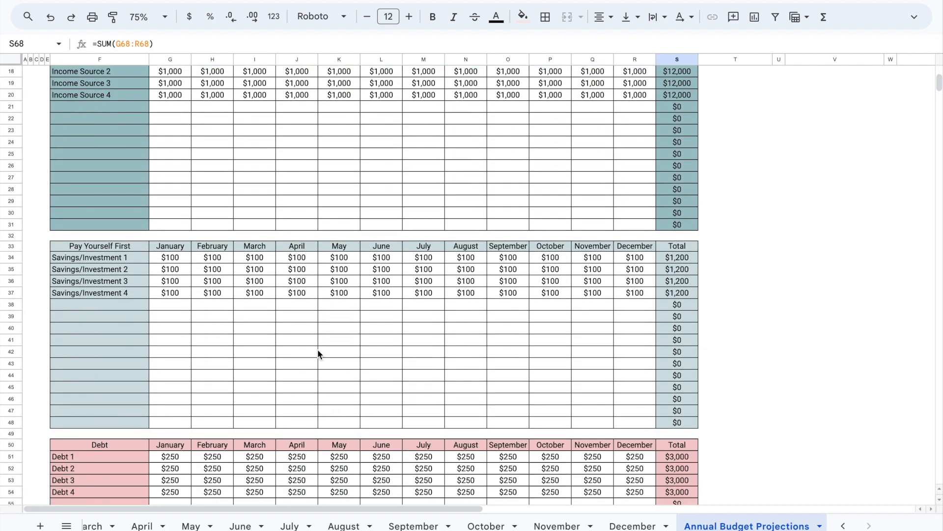
scroll(318, 352, down, 7)
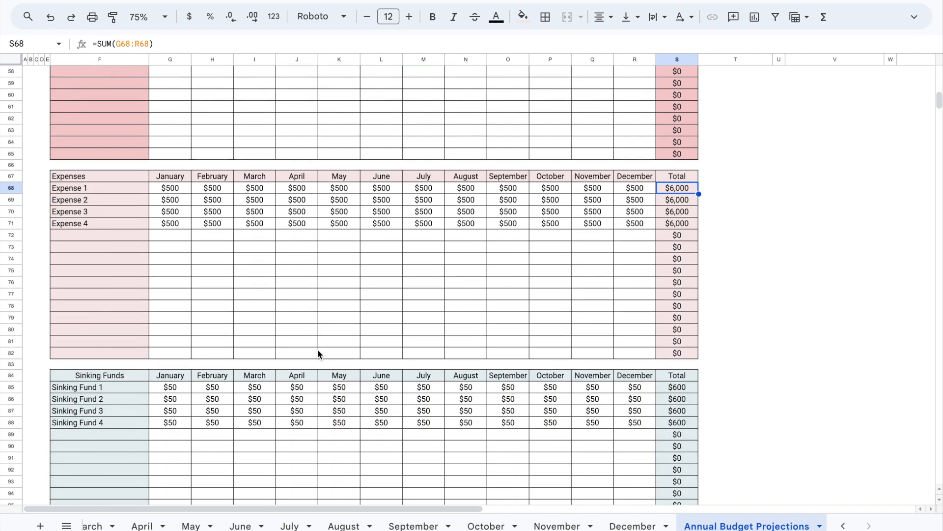
scroll(317, 352, down, 2)
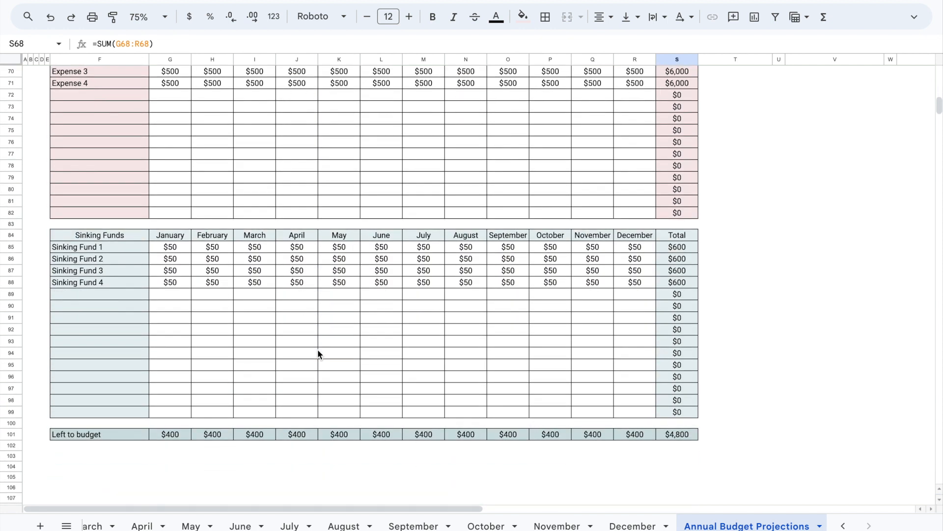
- Examine the Left to budget row and its January formula, along with the Annual Projected Spending chart
click(10, 433)
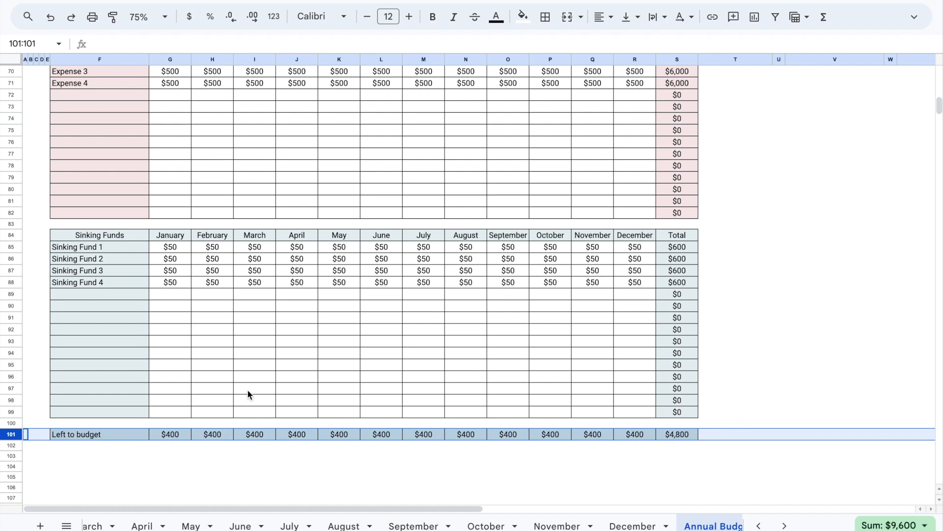
click(181, 433)
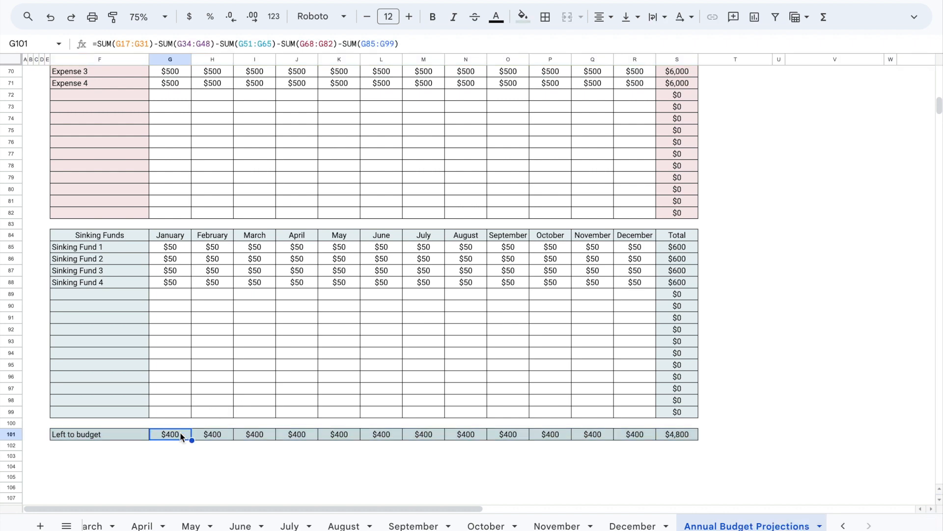
scroll(180, 436, up, 15)
click(524, 196)
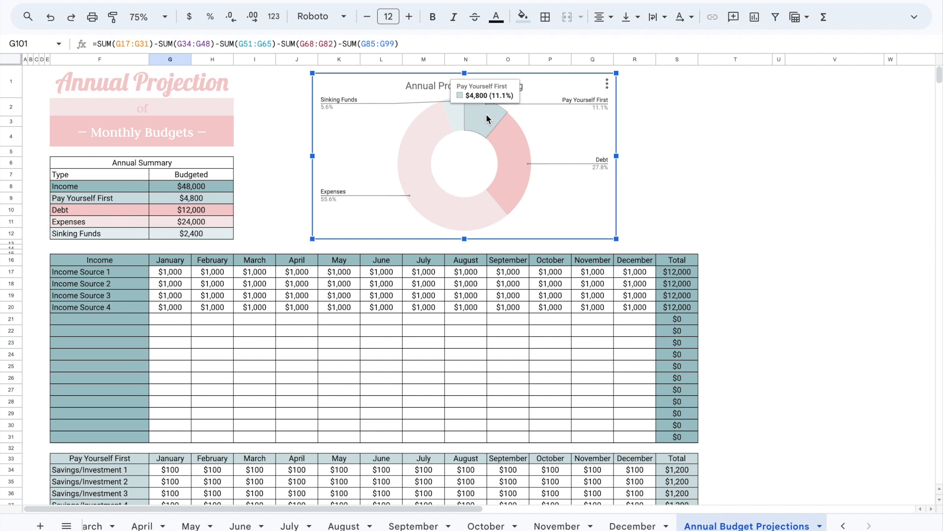
- Set Savings/Investment 4 in the Pay Yourself First table to 500 for every month from January to December
scroll(198, 329, down, 5)
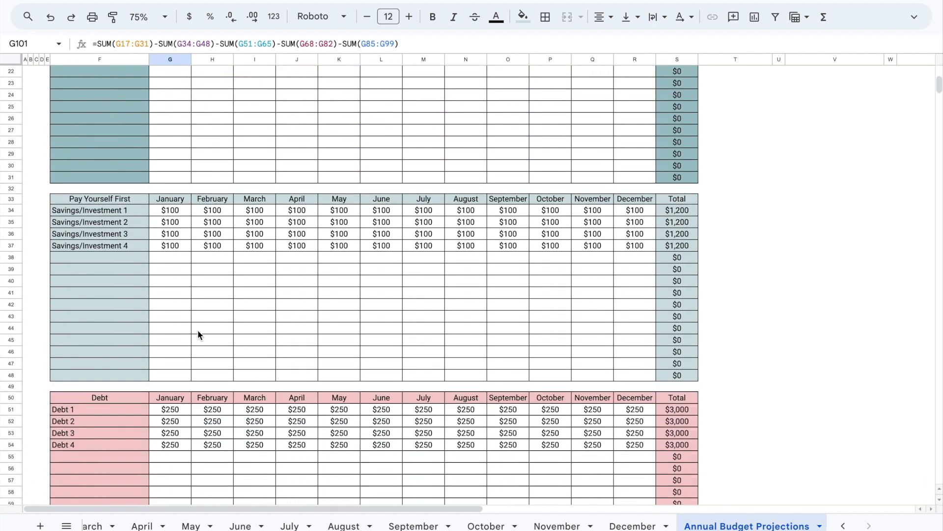
scroll(198, 334, down, 3)
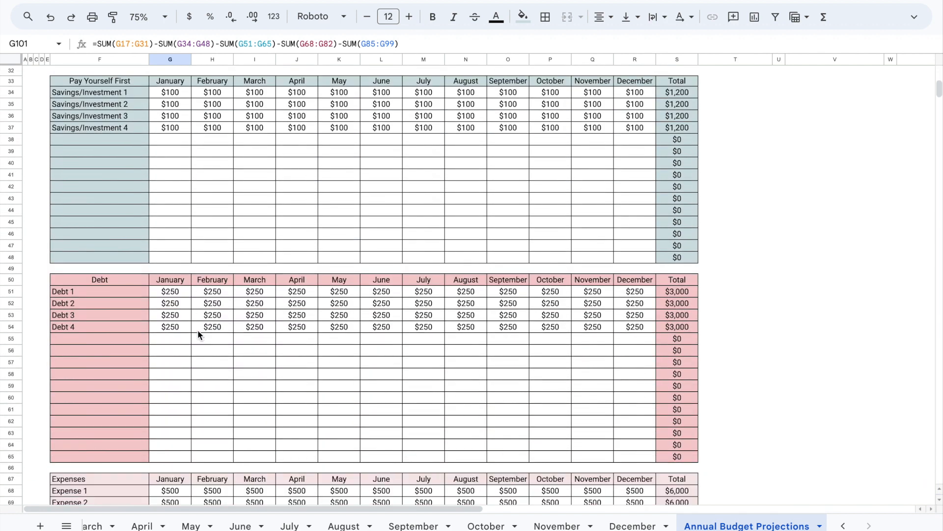
click(180, 125)
text(500)
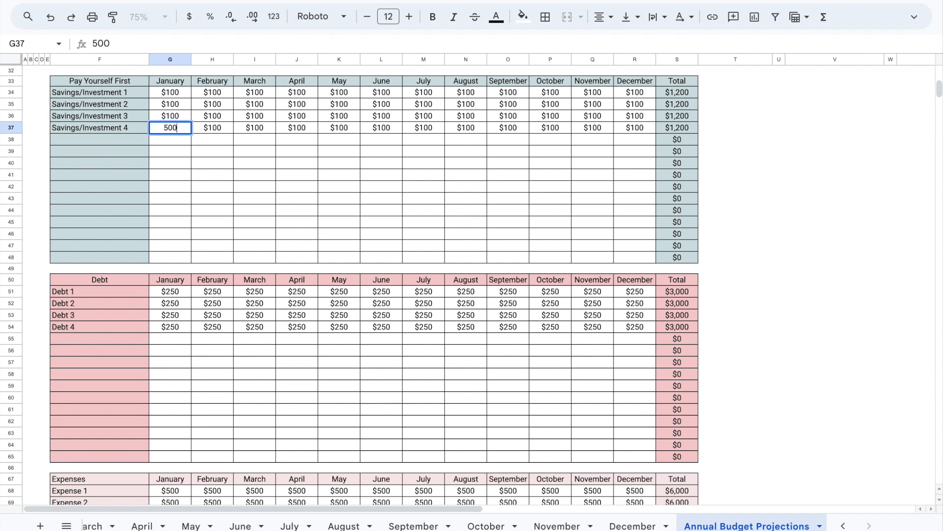
key(Return)
click(165, 127)
drag(191, 133, 623, 135)
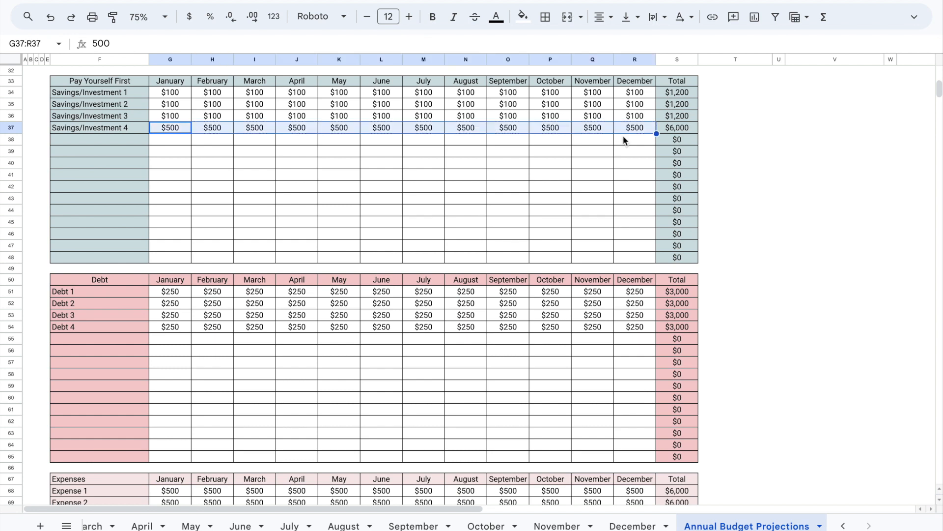
- Check the Left to budget row, the Annual Projected Spending chart and the Budgeted totals in the Annual Summary
scroll(537, 164, down, 10)
scroll(526, 169, down, 1)
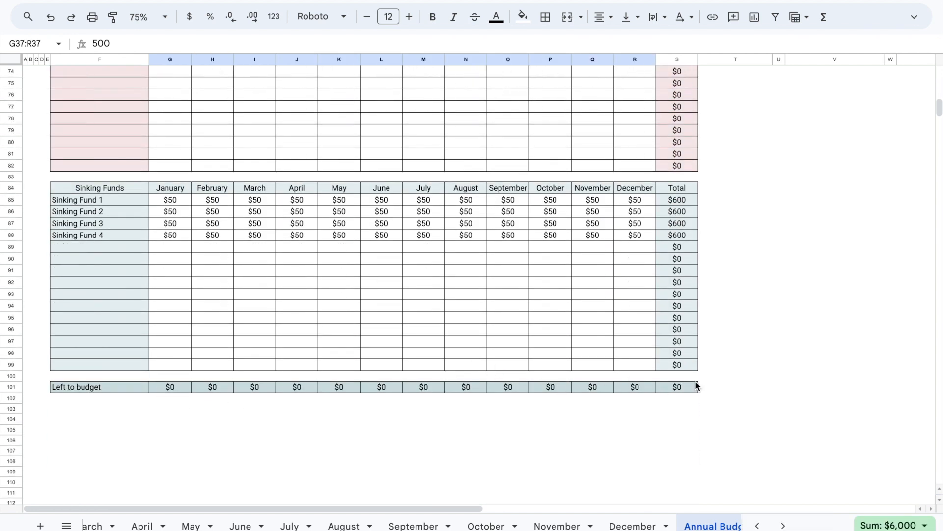
scroll(397, 324, up, 14)
scroll(396, 319, up, 5)
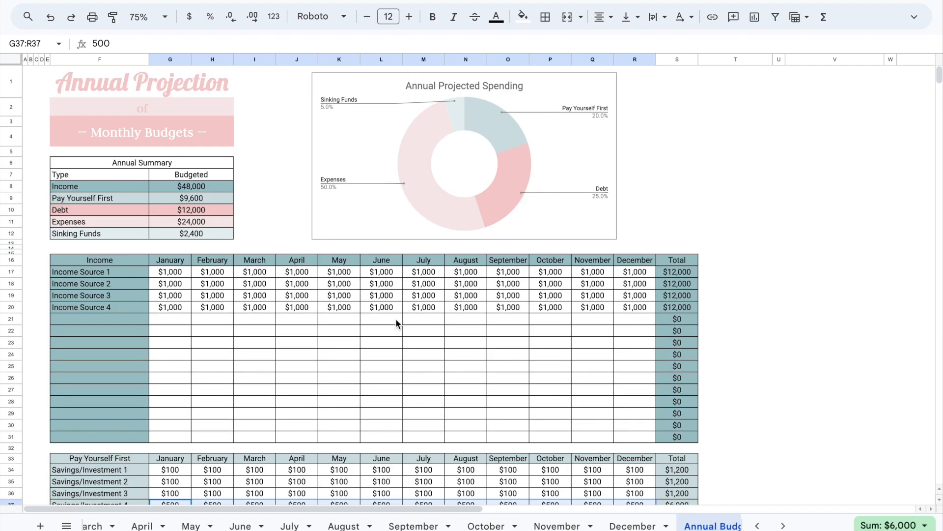
click(494, 128)
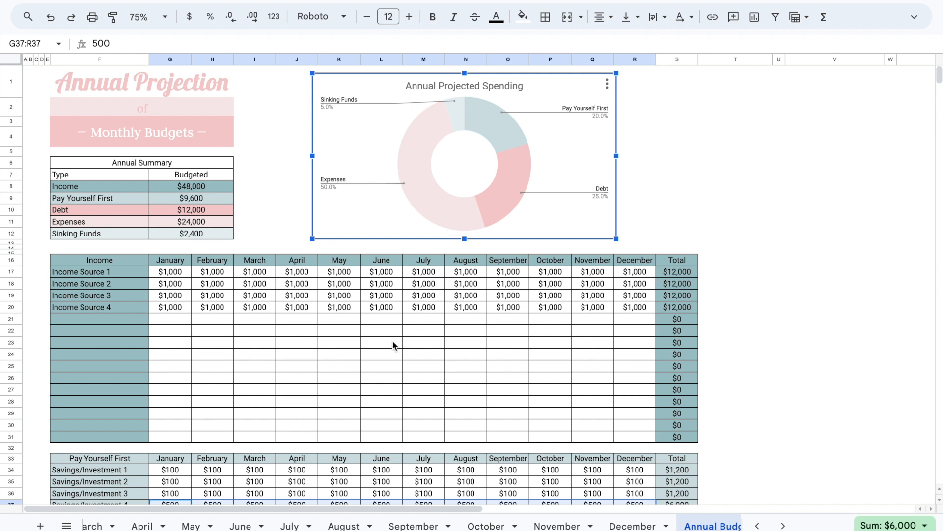
mouse_move(443, 201)
drag(196, 187, 199, 232)
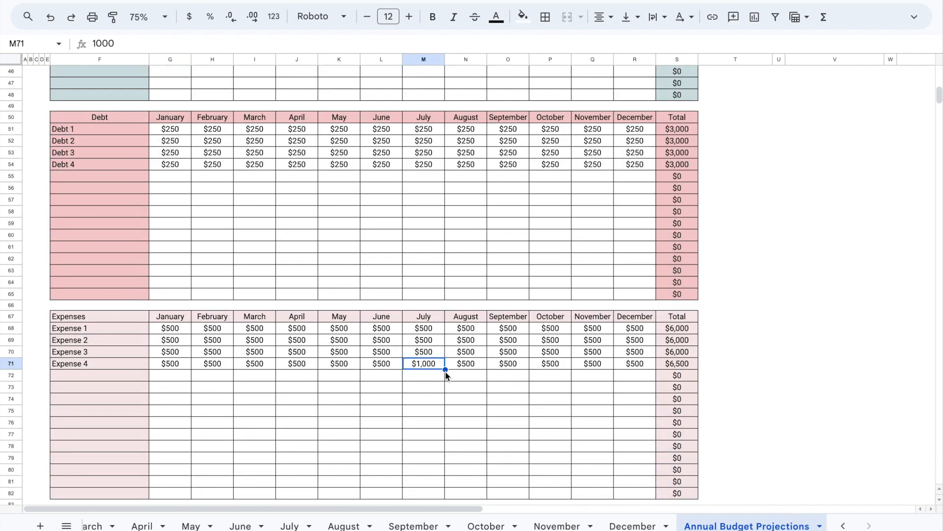
- Fill Expense 4's July amount of $1,000 across through December and check the summary, chart and July income
drag(446, 371, 620, 372)
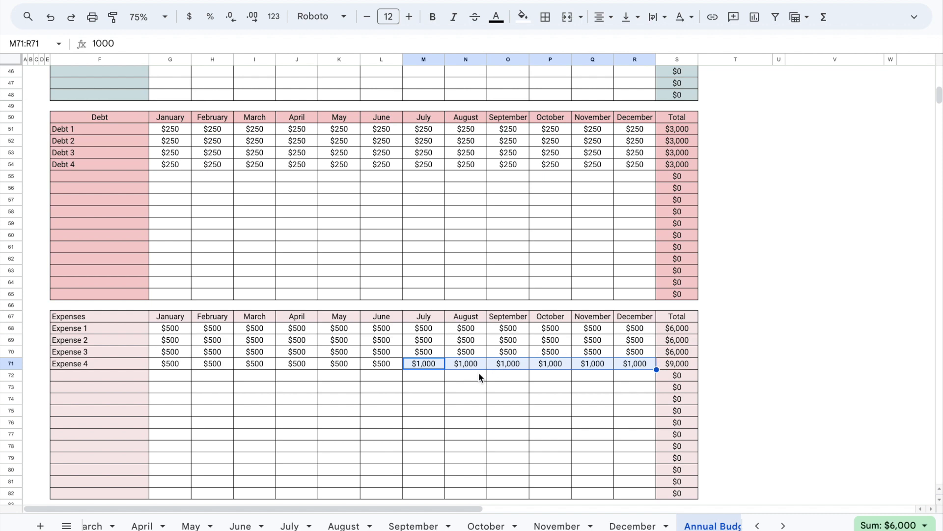
scroll(476, 364, up, 10)
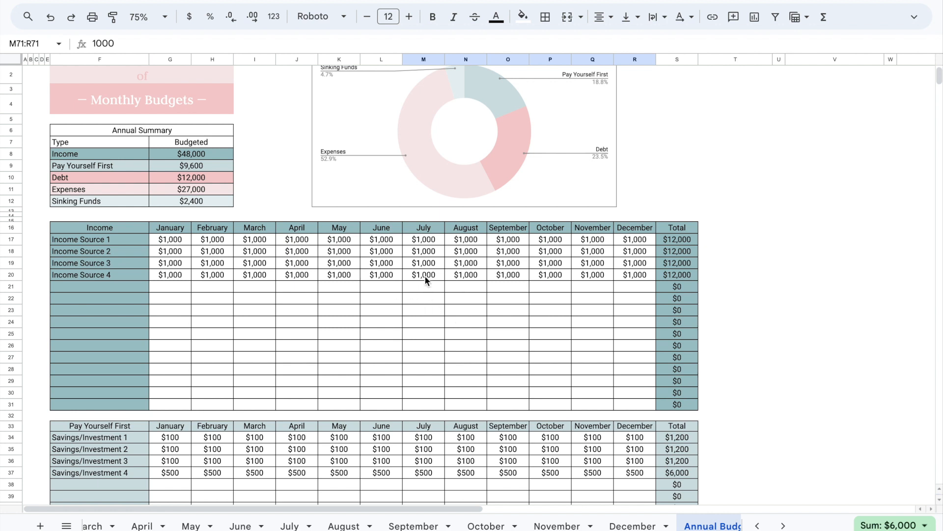
click(423, 241)
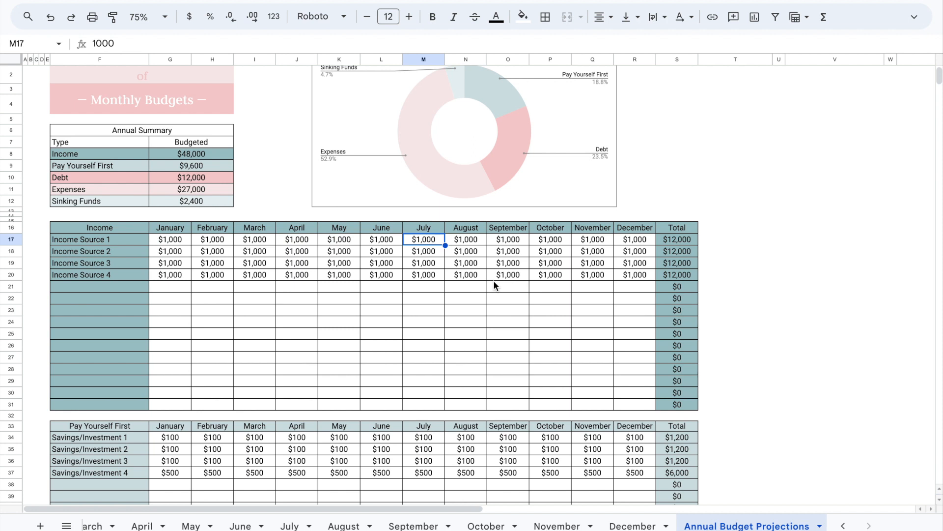
scroll(494, 284, up, 2)
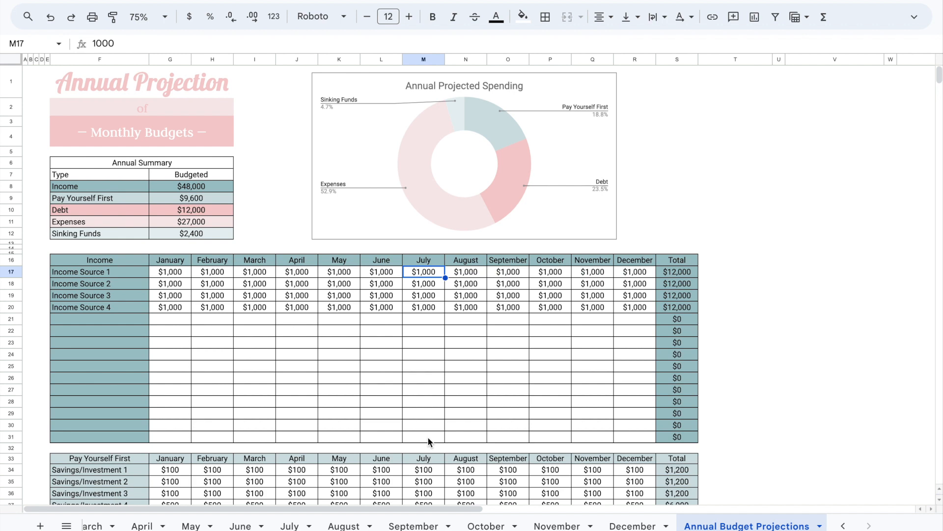
- Review the projection tables from Income down to Sinking Funds and highlight the Income entry area from January to December
click(170, 330)
scroll(92, 284, down, 10)
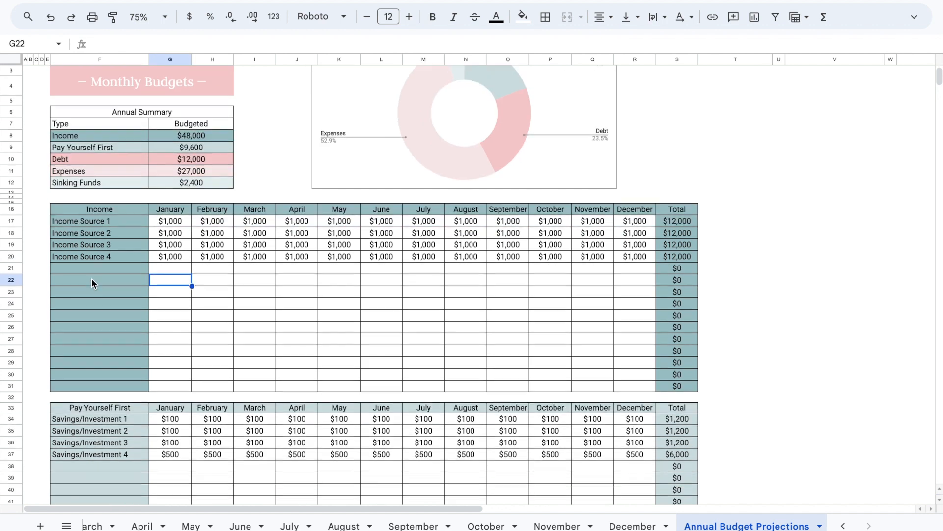
scroll(91, 279, down, 15)
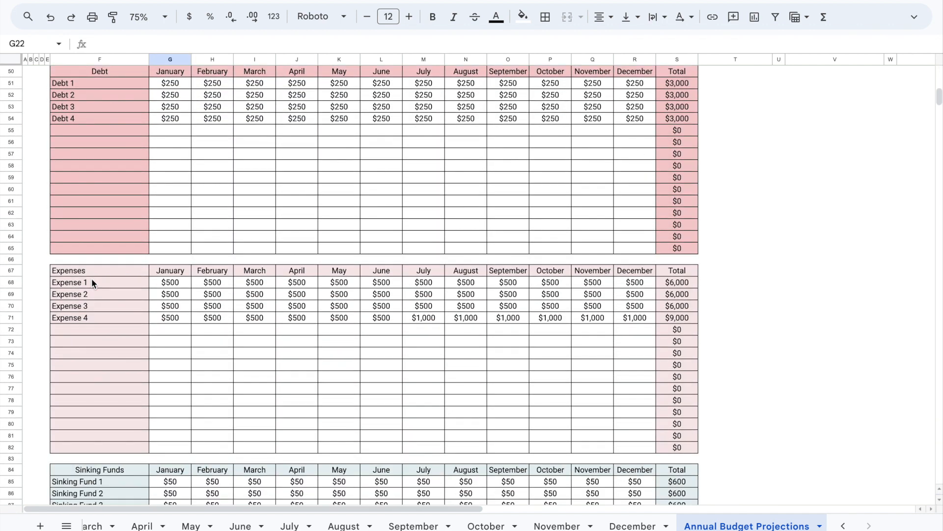
scroll(93, 283, up, 20)
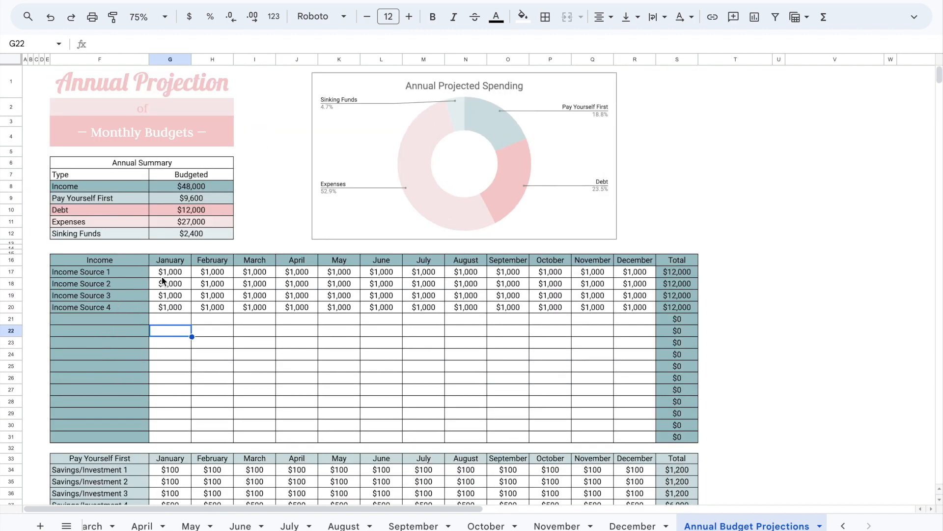
drag(169, 276, 621, 435)
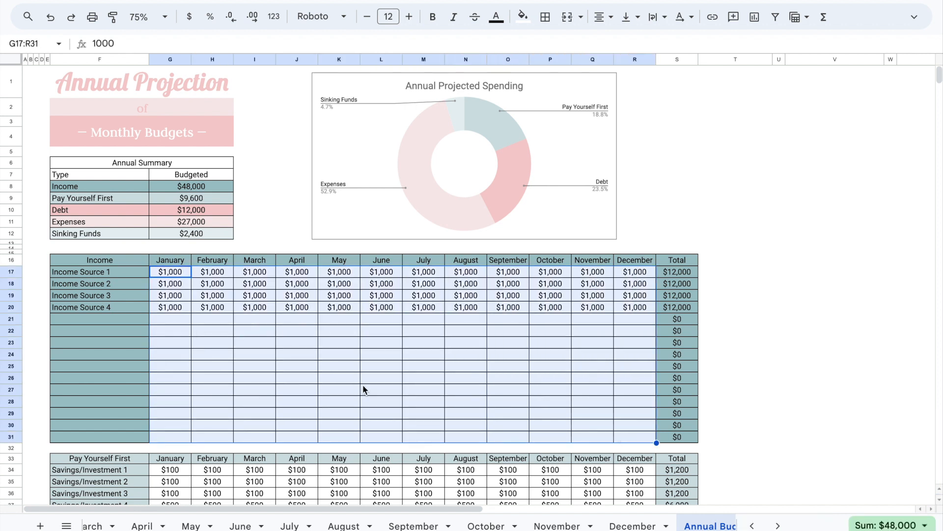
click(327, 306)
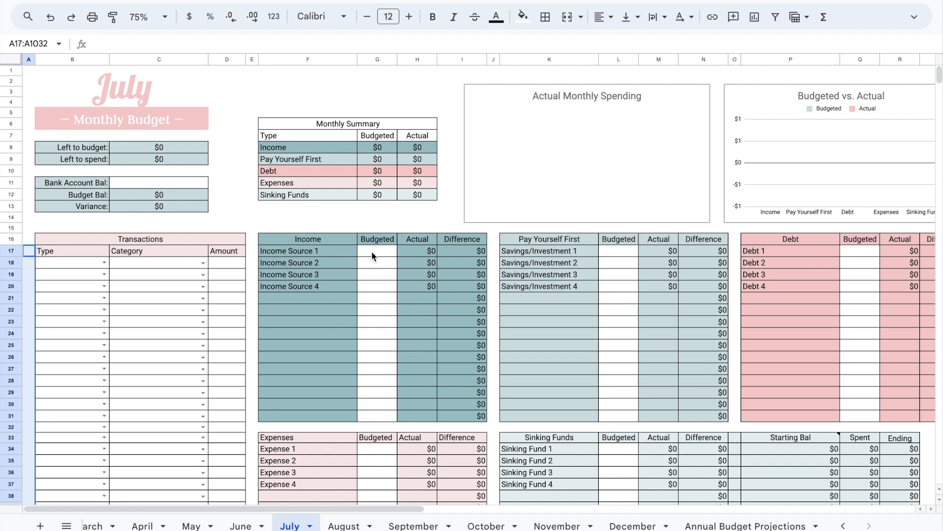
- Compare the Budgeted columns for Income and Pay Yourself First on the July sheet with the annual projections
drag(371, 251, 382, 396)
drag(383, 251, 390, 384)
drag(630, 253, 627, 385)
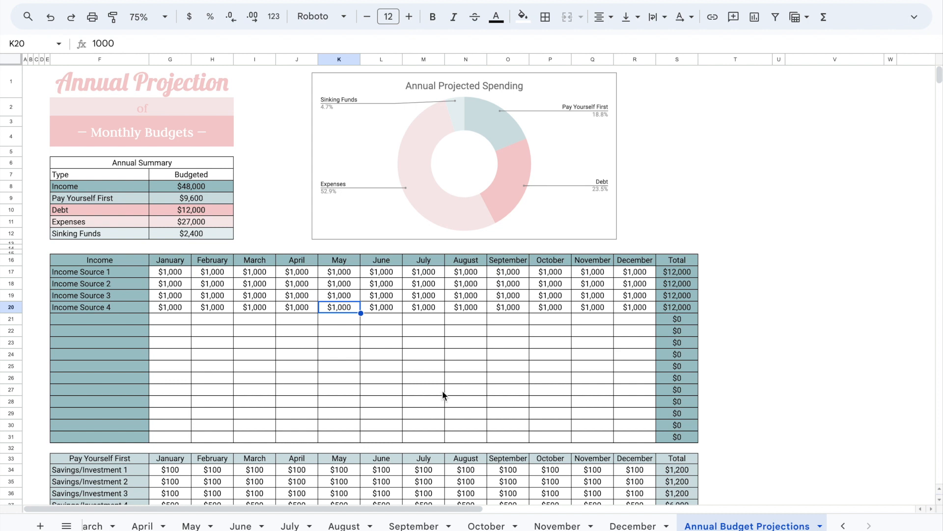
click(289, 525)
click(376, 253)
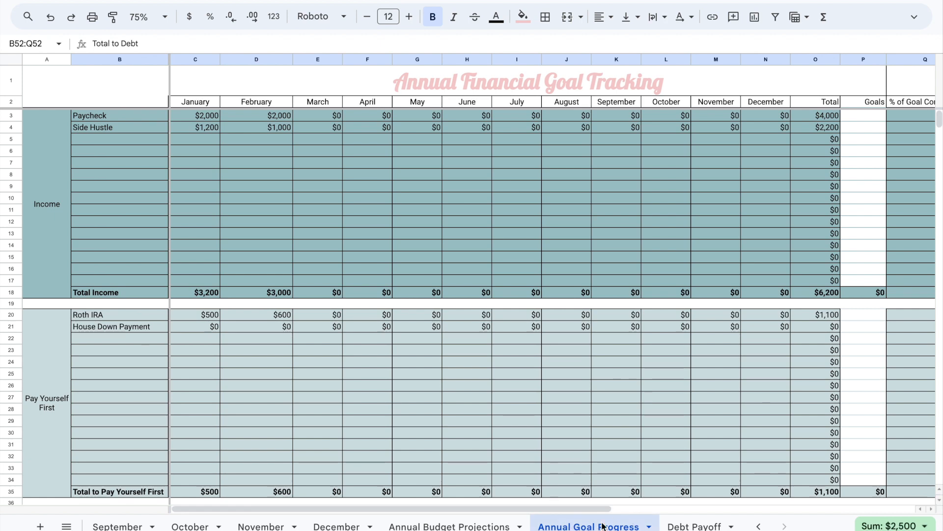
- Look through the list of all sheets and return to the Annual Goal Progress sheet
scroll(546, 521, left, 2)
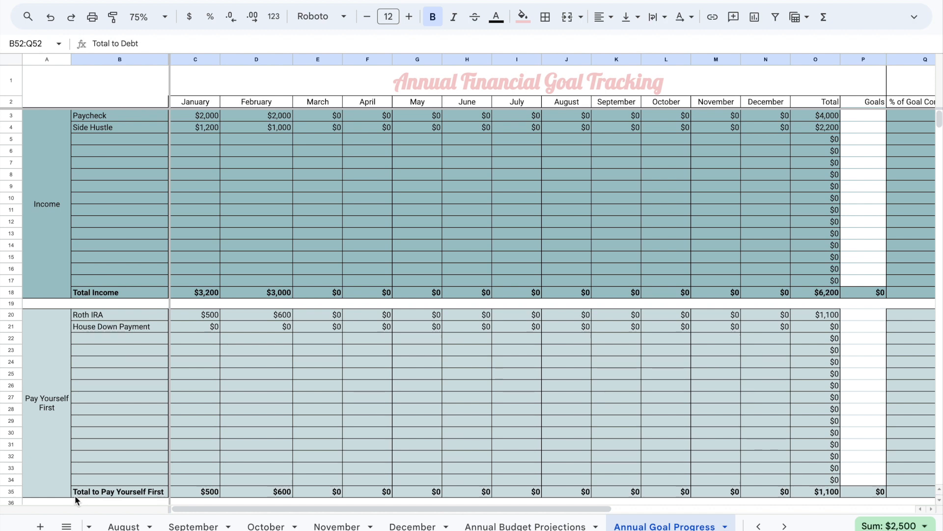
click(66, 526)
scroll(94, 433, up, 5)
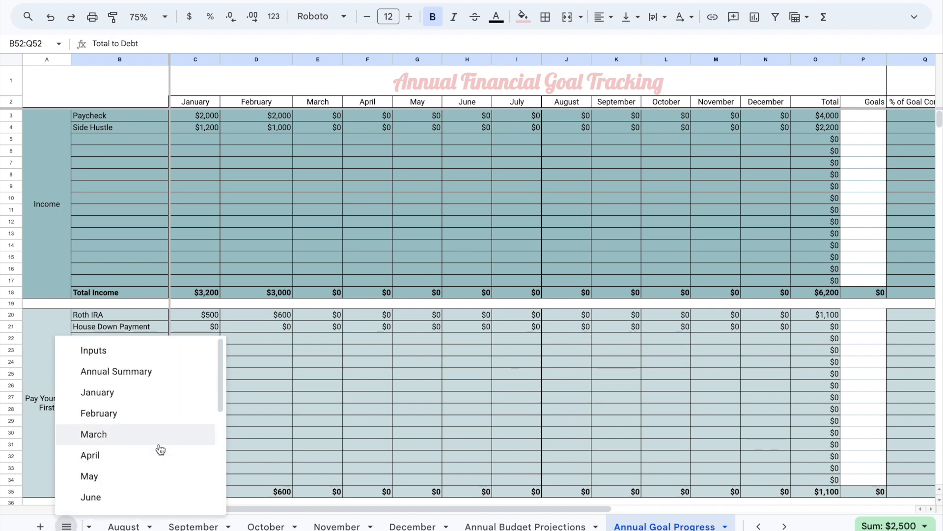
click(659, 525)
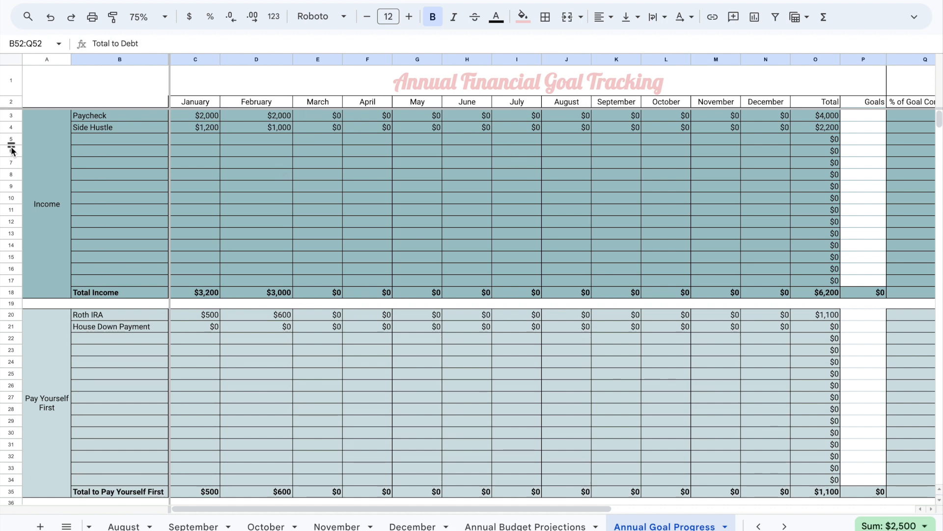
- Hide the unused Income rows 5 to 17 on the Annual Goal Progress sheet
drag(12, 145, 11, 279)
right_click(11, 278)
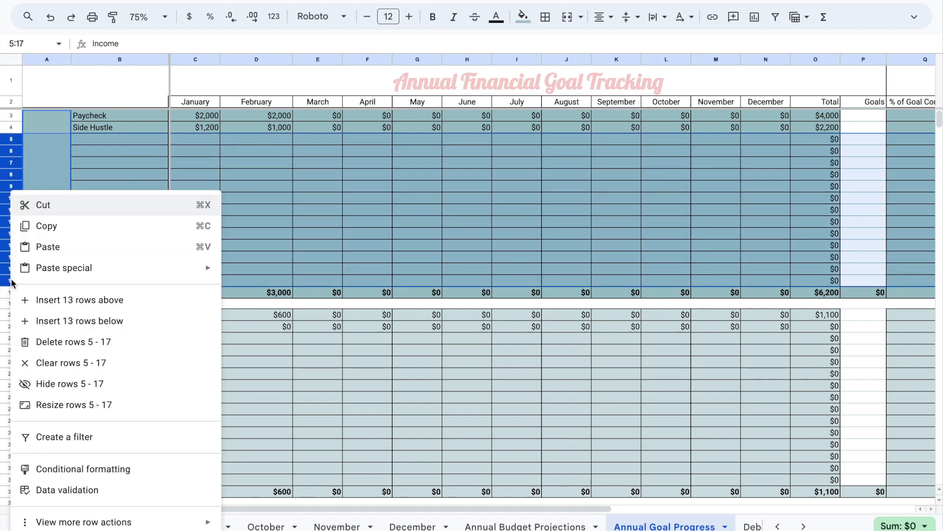
click(51, 384)
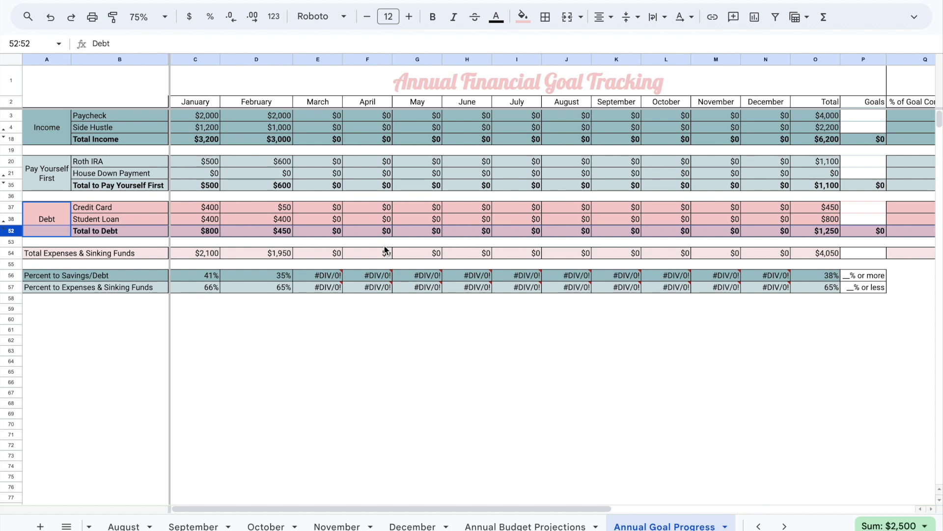
- Set the income goals to $38,000 for Paycheck and $10,000 for Side Hustle, and check their % of Goal Completed
click(869, 117)
text(3)
text(8,000)
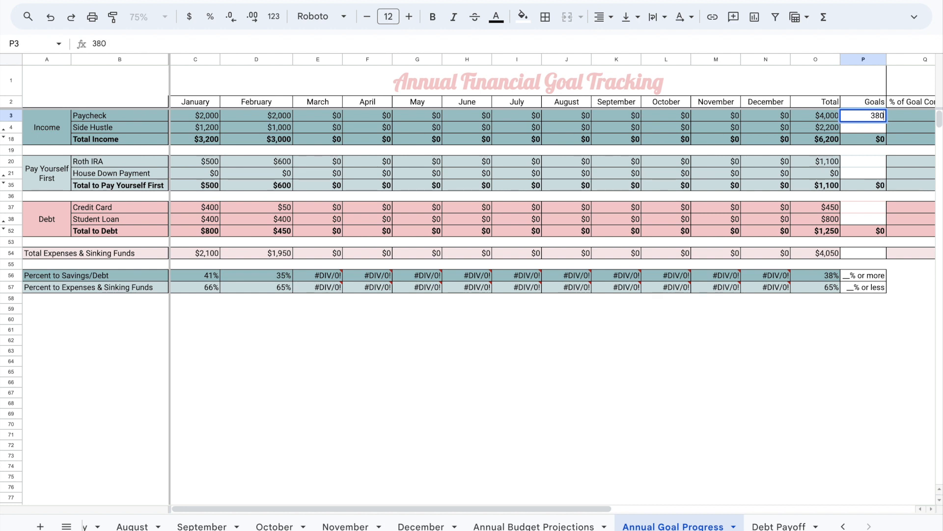
key(Return)
text(10000)
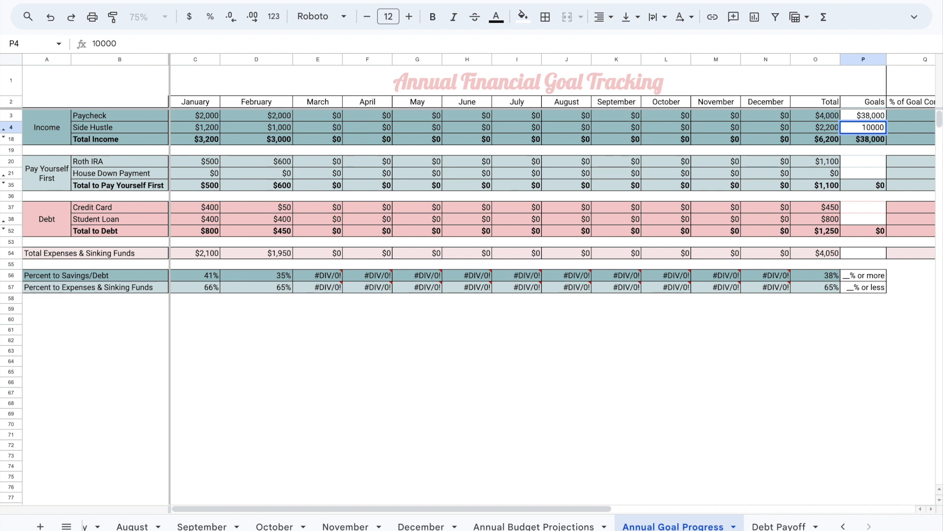
key(Return)
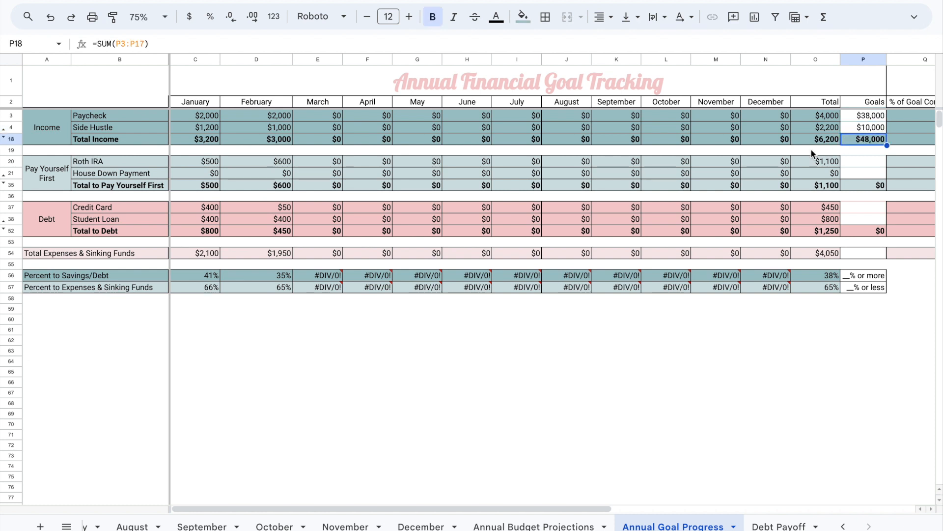
scroll(811, 148, right, 2)
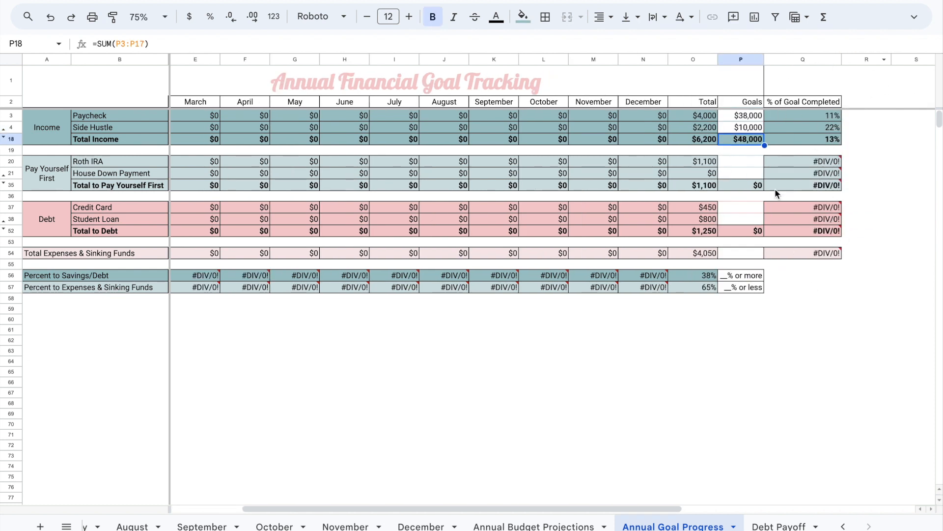
click(867, 151)
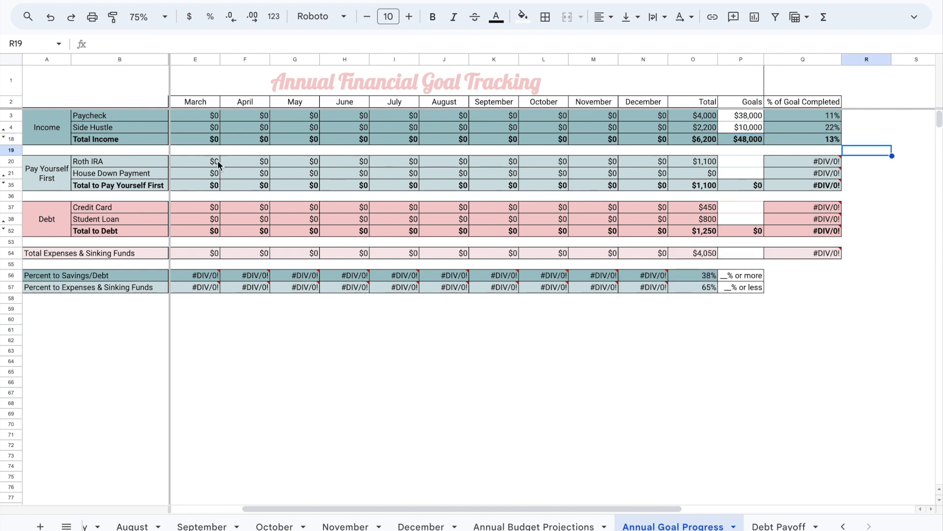
- Examine the Goals cells for Pay Yourself First, Debt, Total Expenses & Sinking Funds and the two percentage rows
scroll(199, 135, left, 3)
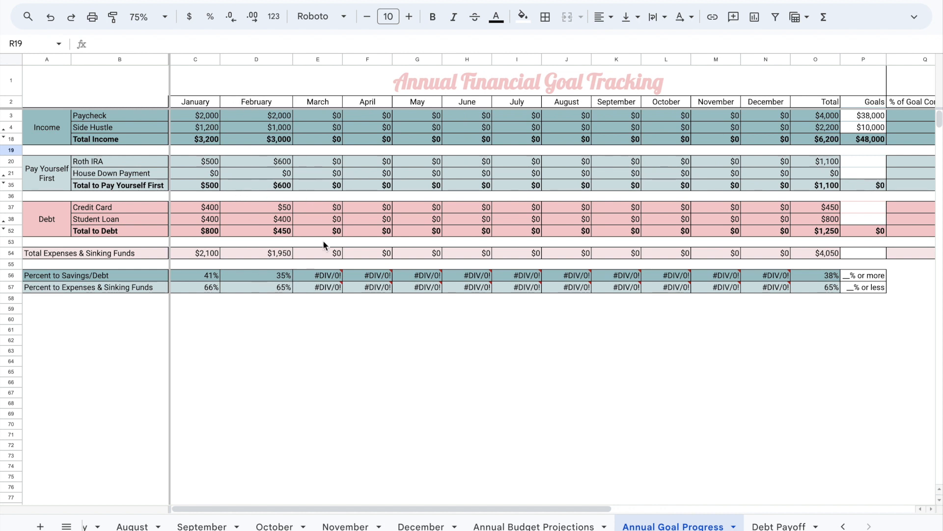
scroll(375, 204, right, 4)
click(641, 218)
click(643, 161)
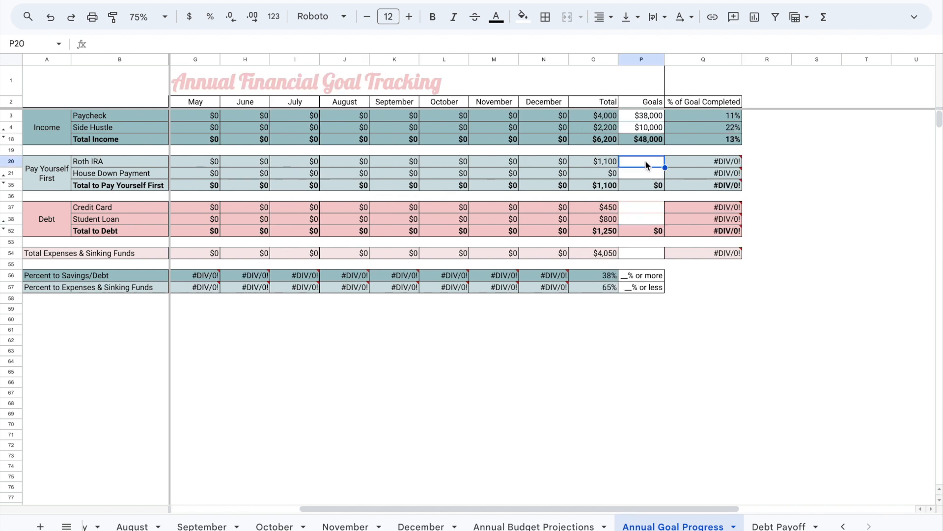
click(645, 173)
click(644, 207)
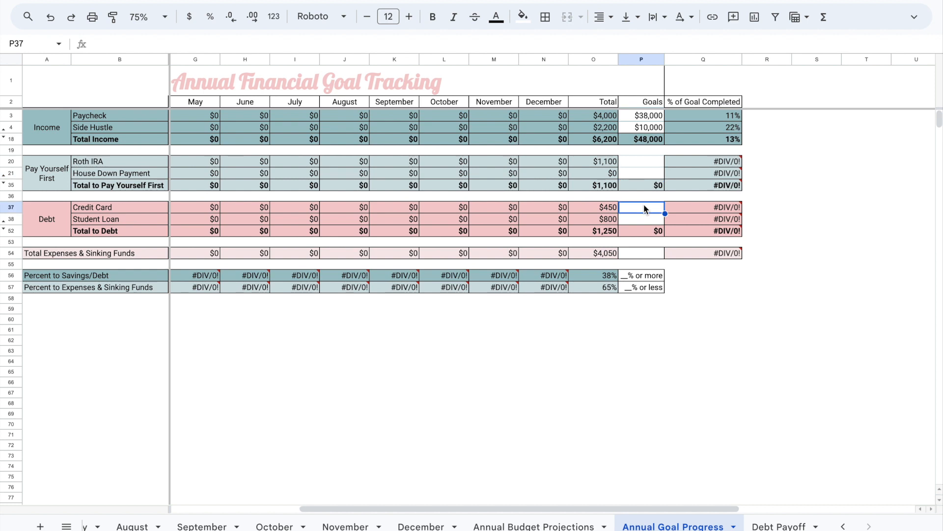
click(643, 217)
click(640, 253)
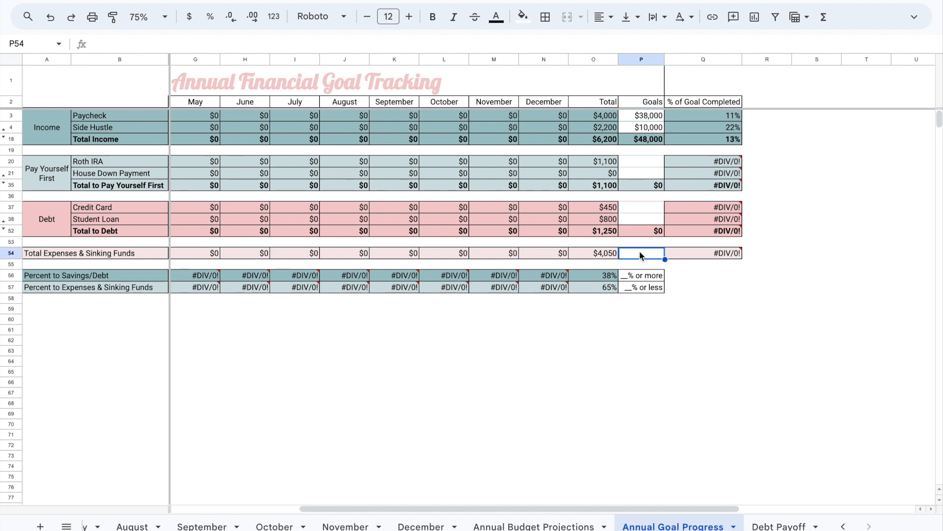
click(639, 276)
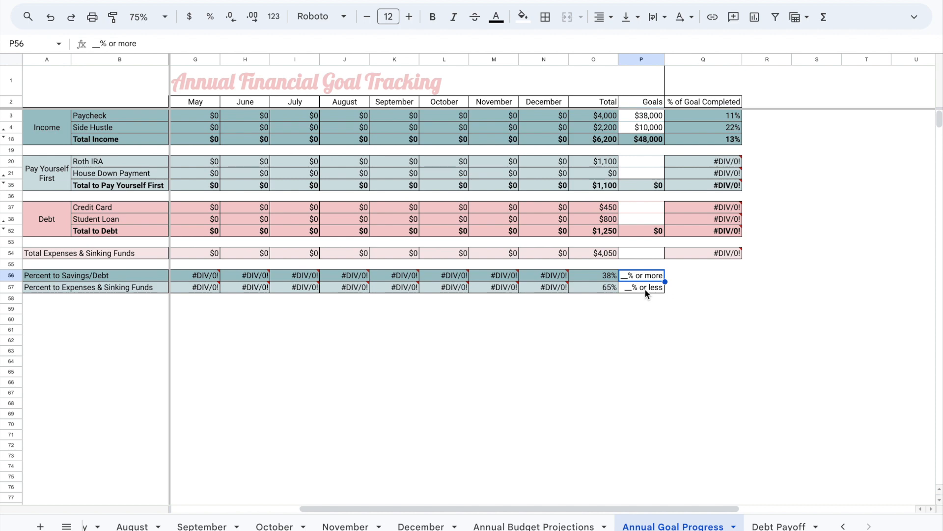
scroll(647, 287, left, 4)
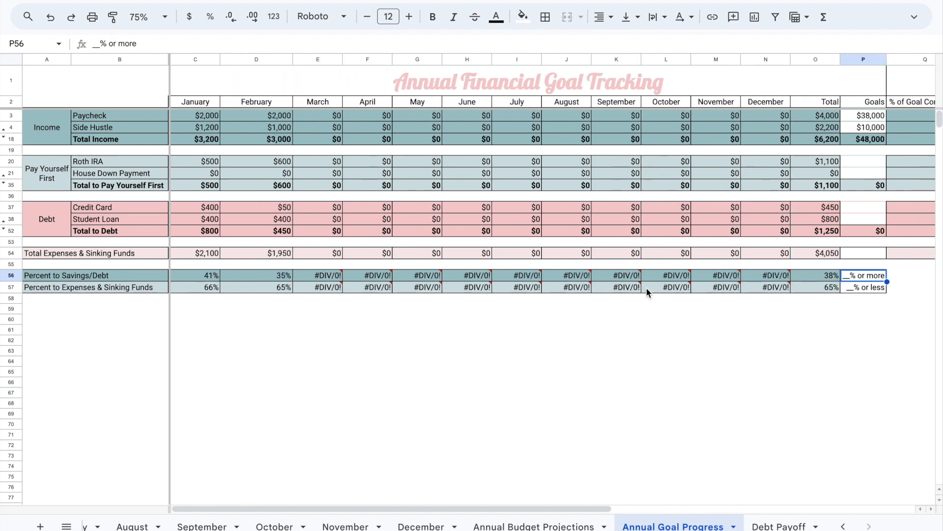
- Open the Debt Payoff sheet and clear the Credit Card and Student Loan balances for January to March
click(768, 527)
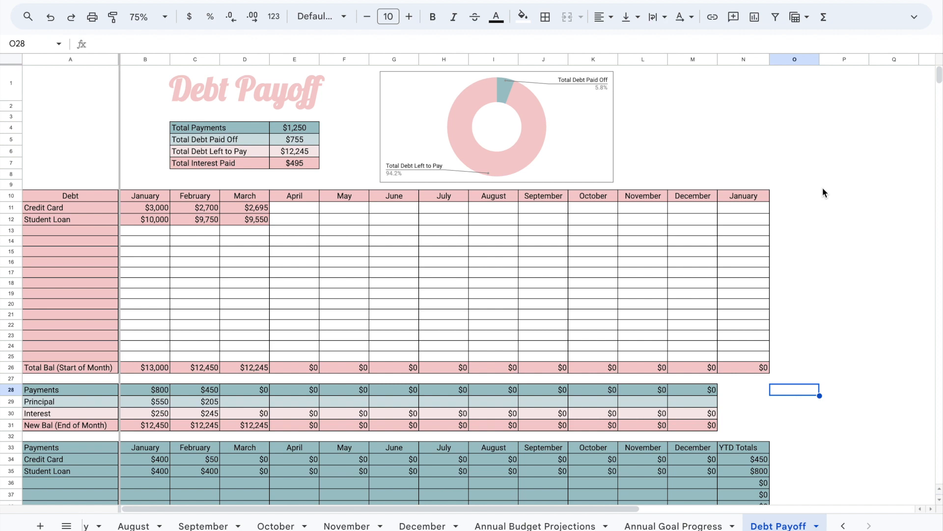
scroll(212, 291, down, 3)
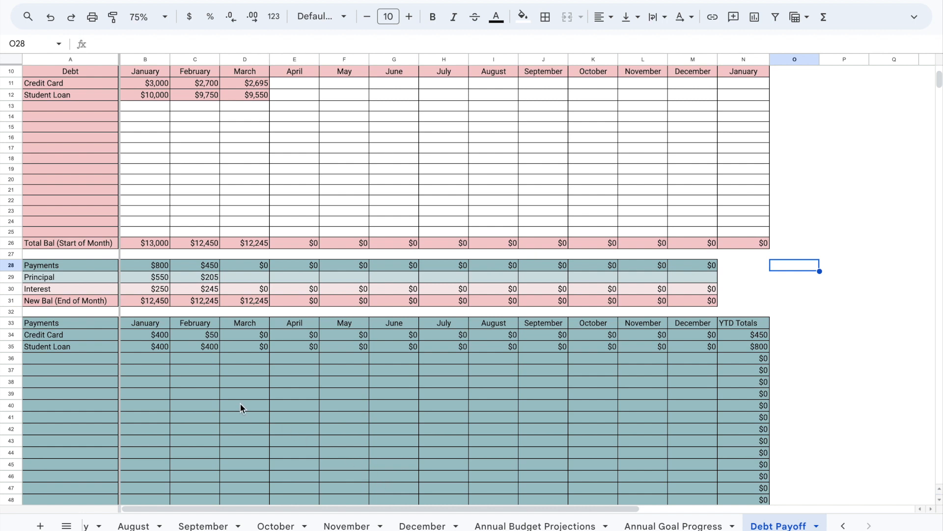
scroll(240, 404, up, 3)
drag(156, 210, 744, 358)
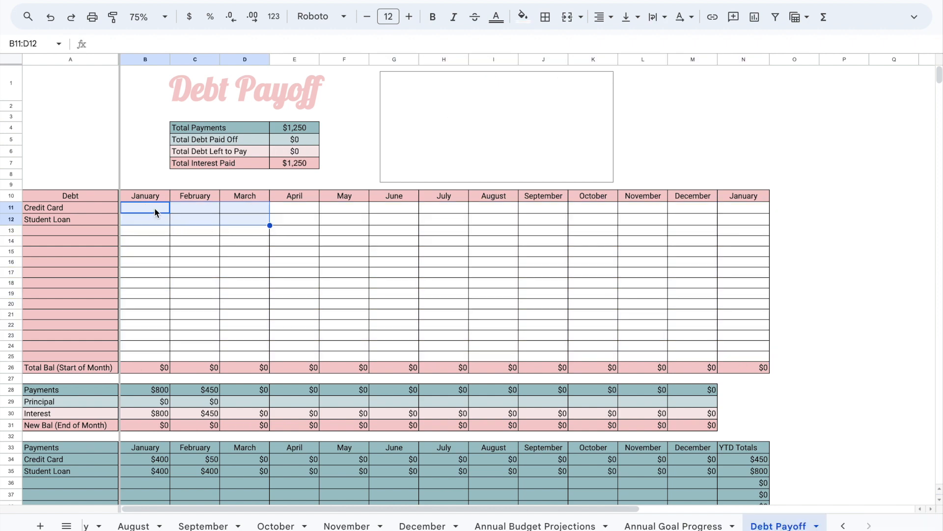
- Enter a Credit Card starting balance of $3,000 for January and fill it across through May
click(155, 212)
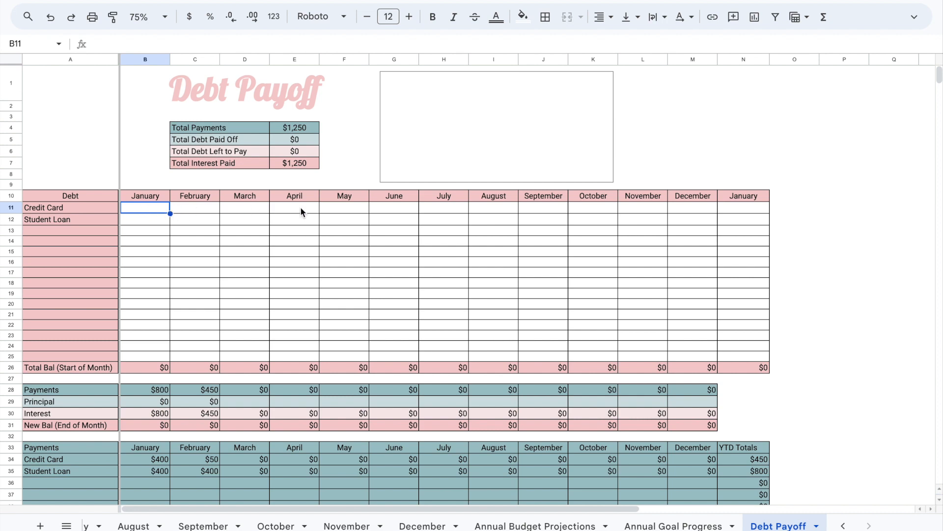
click(345, 212)
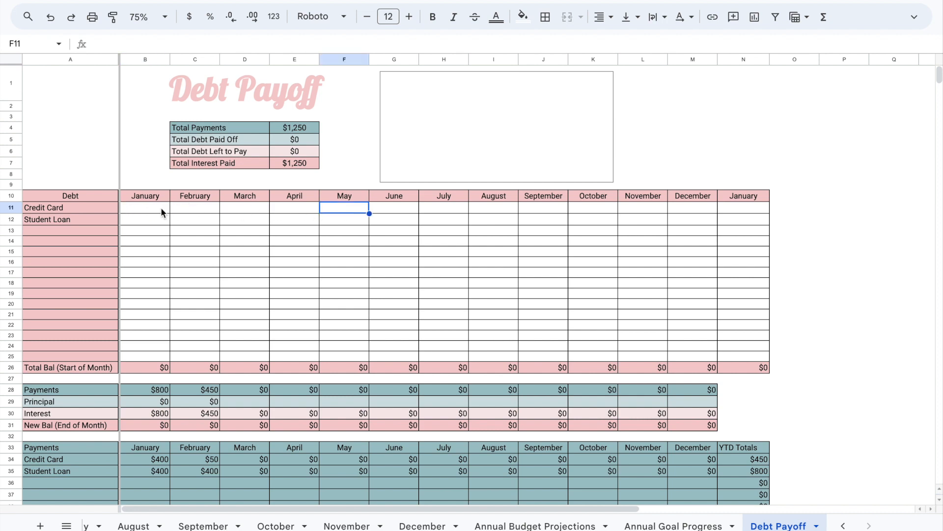
click(161, 211)
click(333, 216)
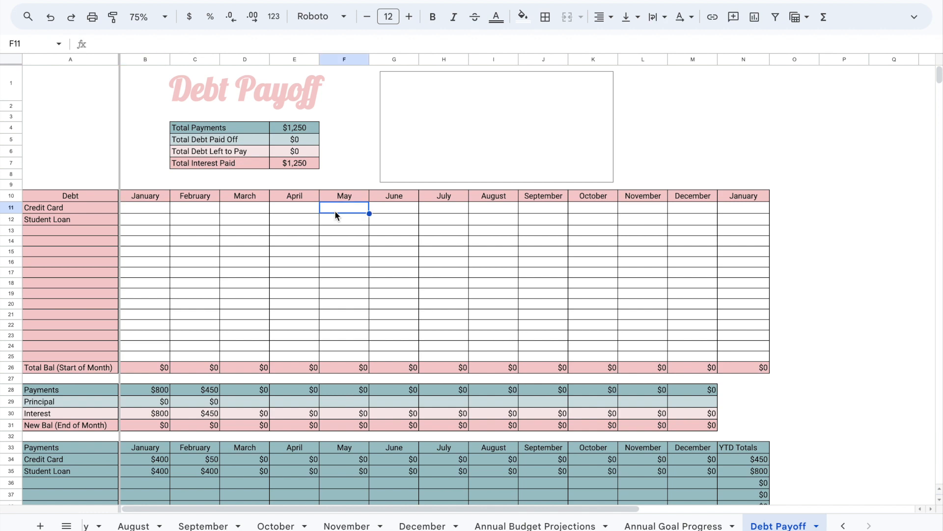
click(152, 210)
text(3000)
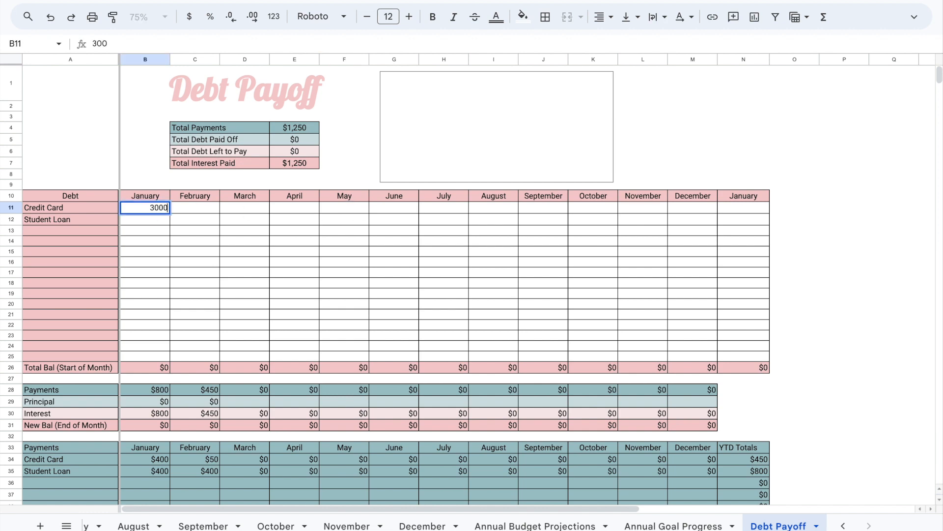
key(Return)
click(153, 213)
drag(170, 213, 333, 210)
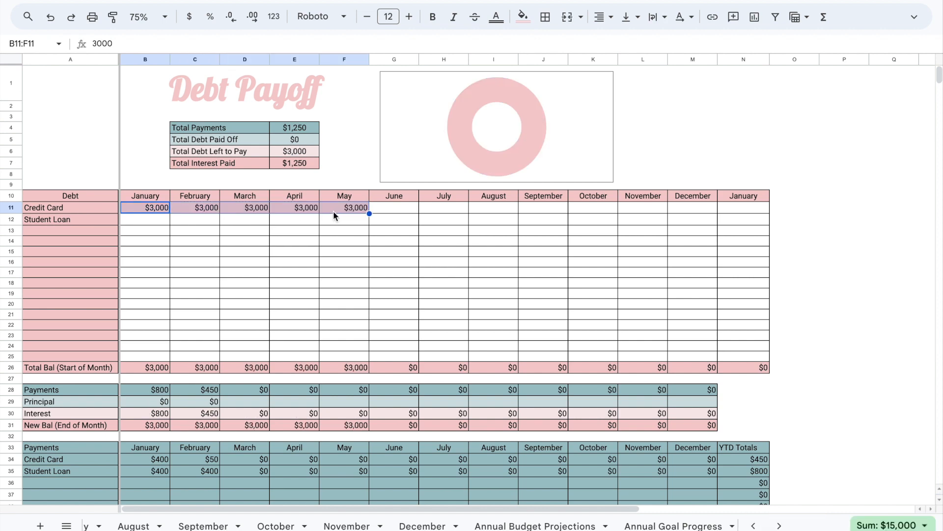
- Enter a Student Loan starting balance of $10,000 for May and fill it back to January
click(333, 211)
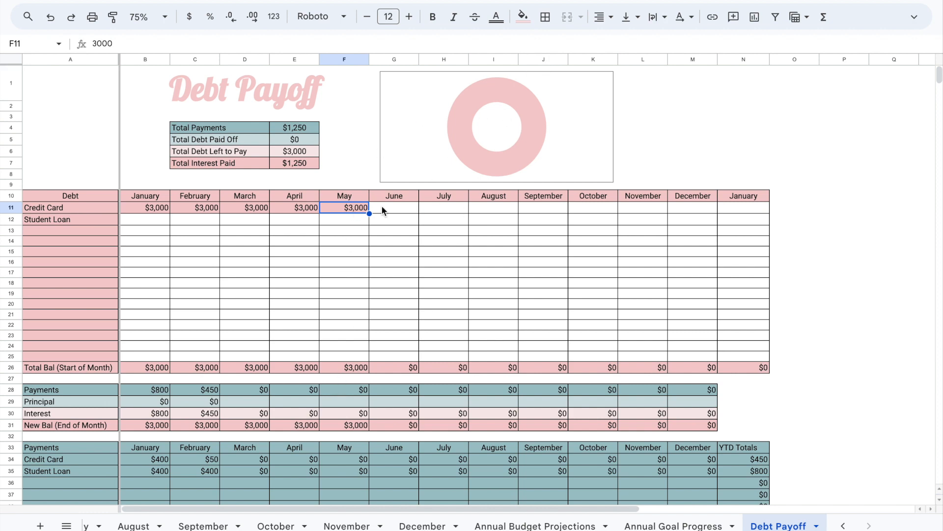
click(357, 221)
text(1)
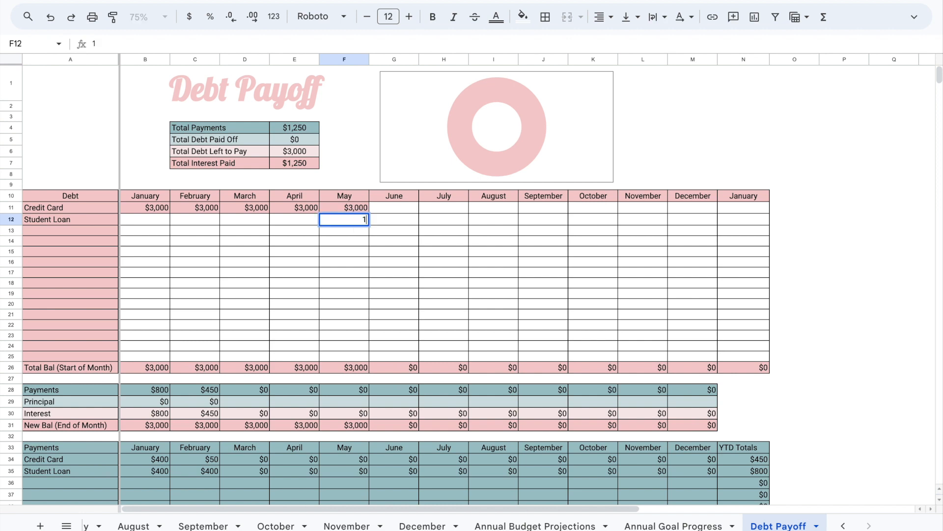
text(0000)
key(Return)
click(333, 218)
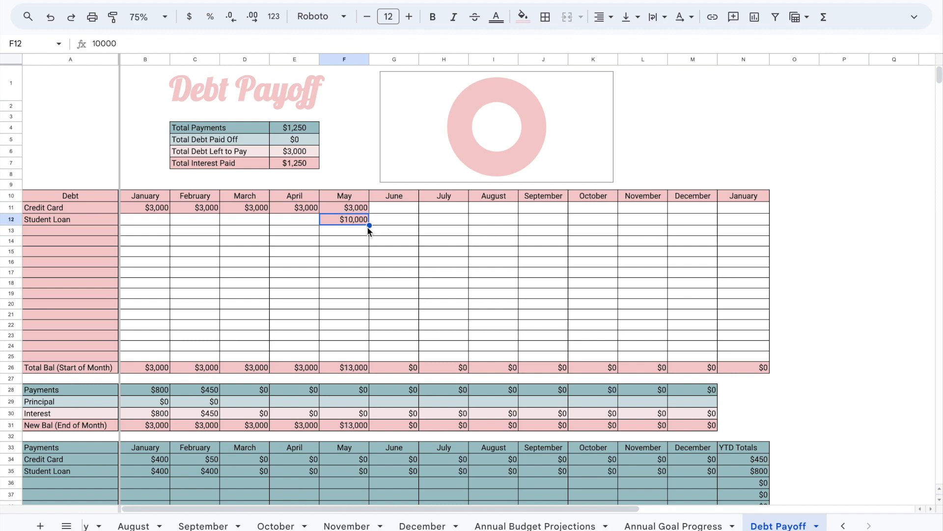
drag(369, 225, 158, 223)
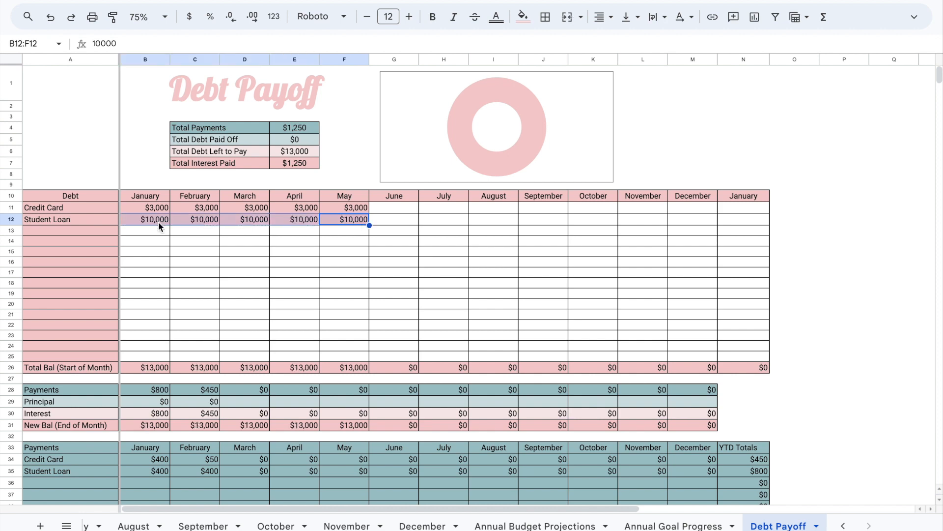
- Enter June starting balances of $2,800 for the Credit Card and $9,800 for the Student Loan
click(344, 230)
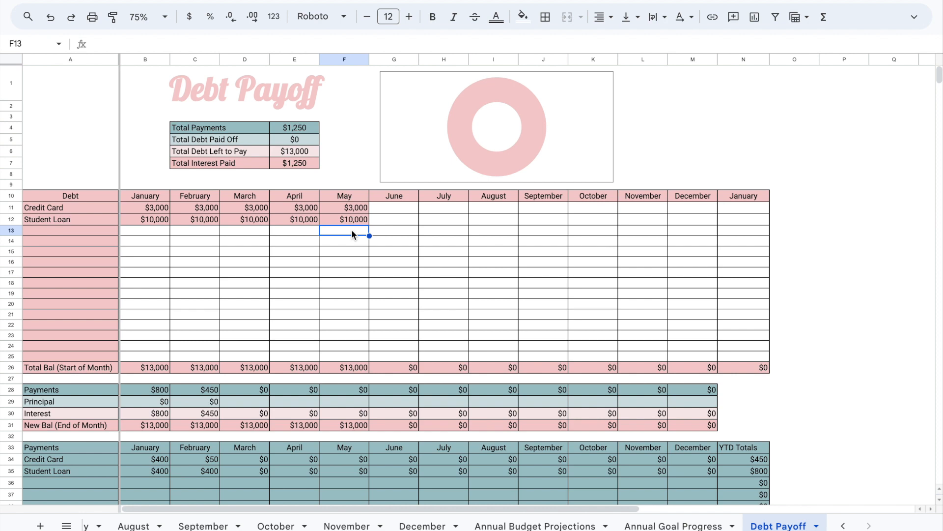
click(347, 199)
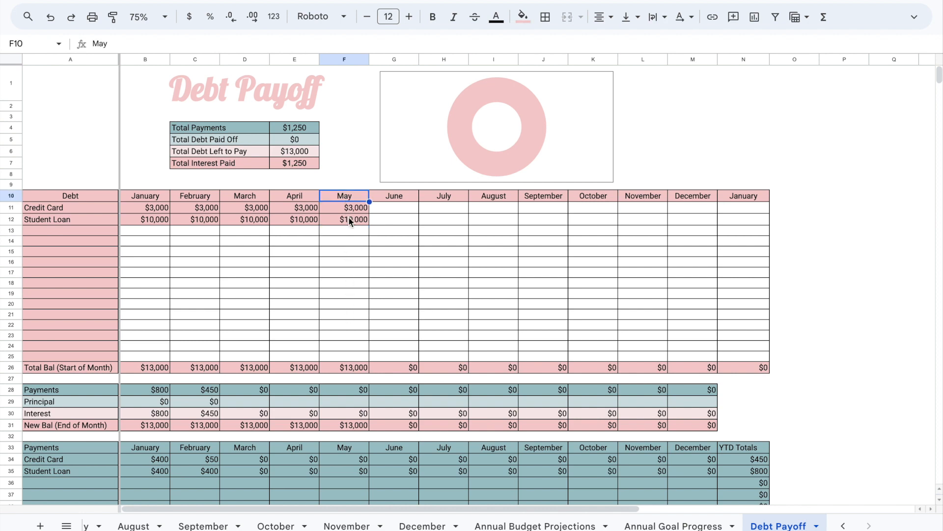
click(394, 211)
text(2)
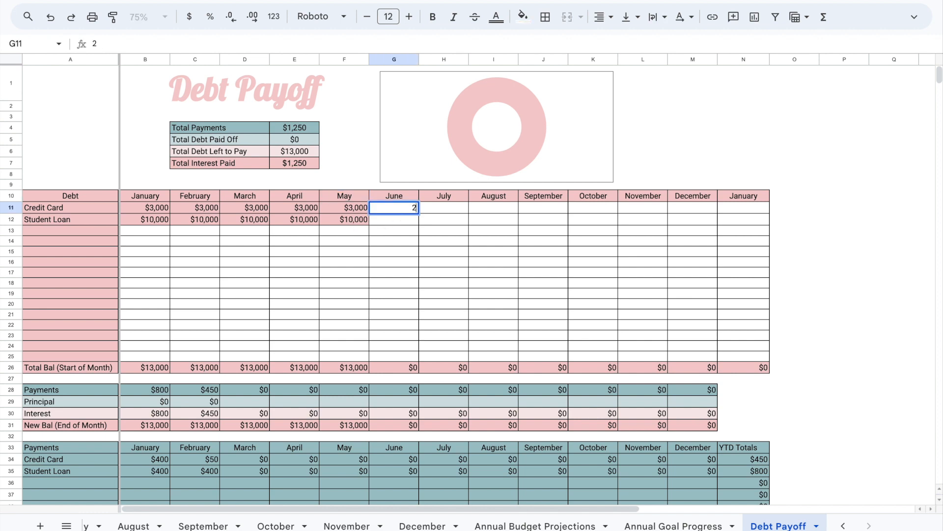
text(8000)
key(BackSpace)
key(Return)
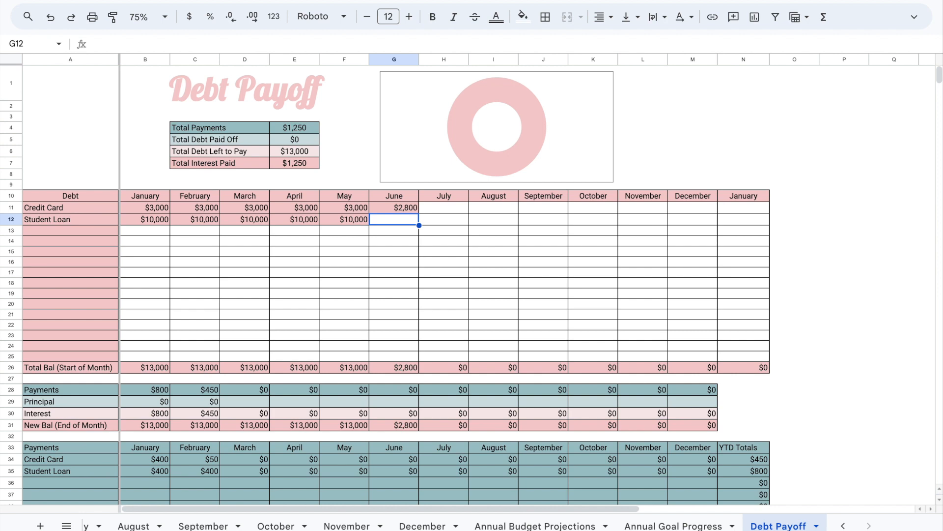
text(9800)
key(Return)
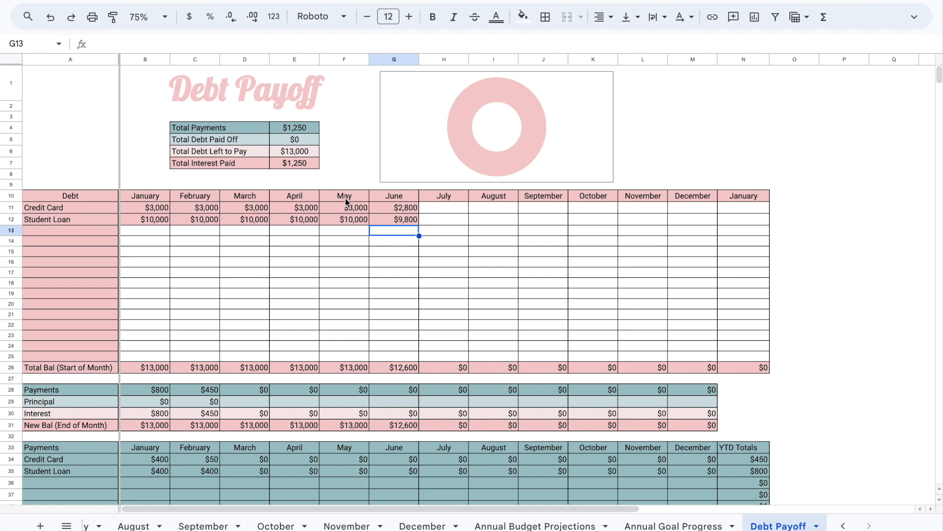
- Try filling the February Principal formula across through May and undo the fill
click(211, 402)
drag(219, 406, 334, 402)
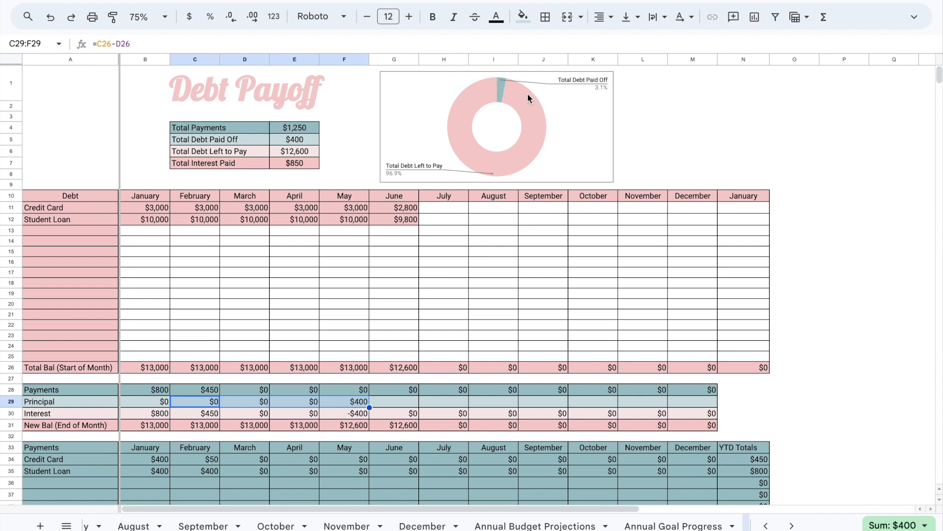
key(ctrl+z)
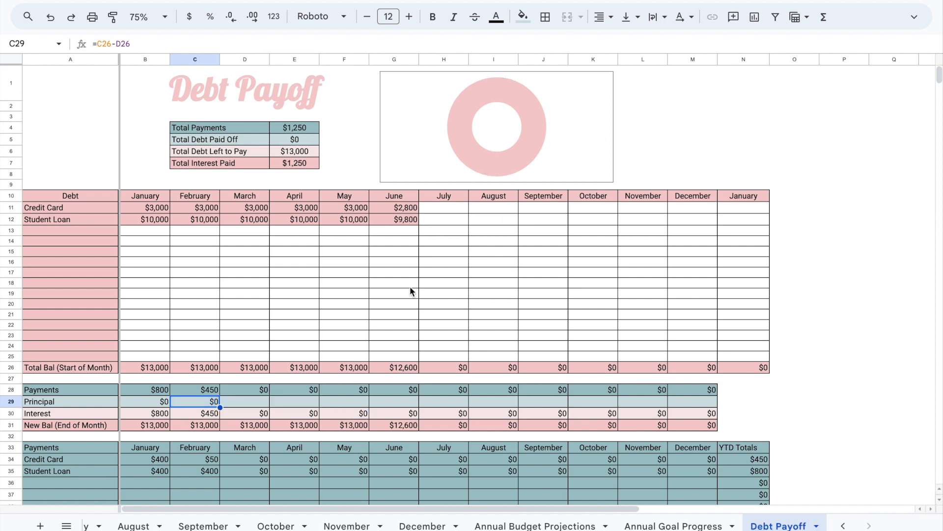
- Extend the Principal formula in row 29 from February through May
click(380, 196)
click(342, 403)
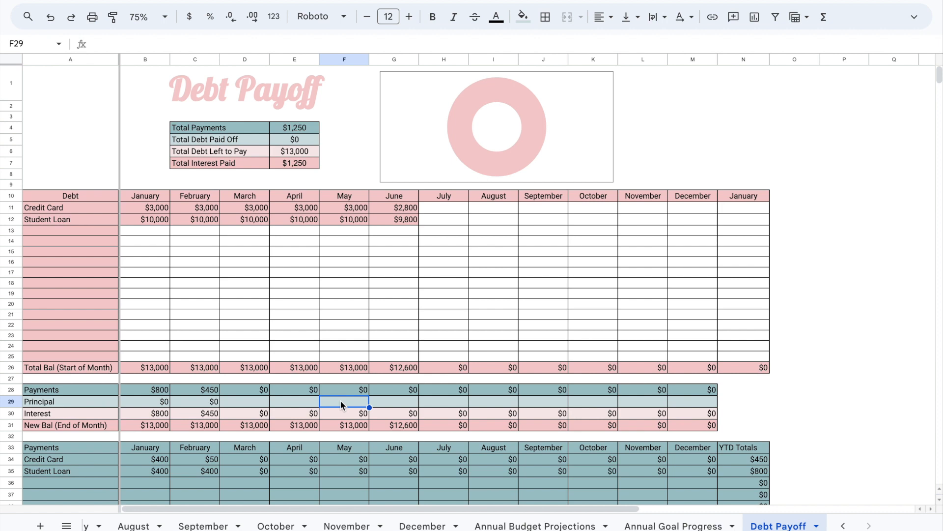
click(394, 404)
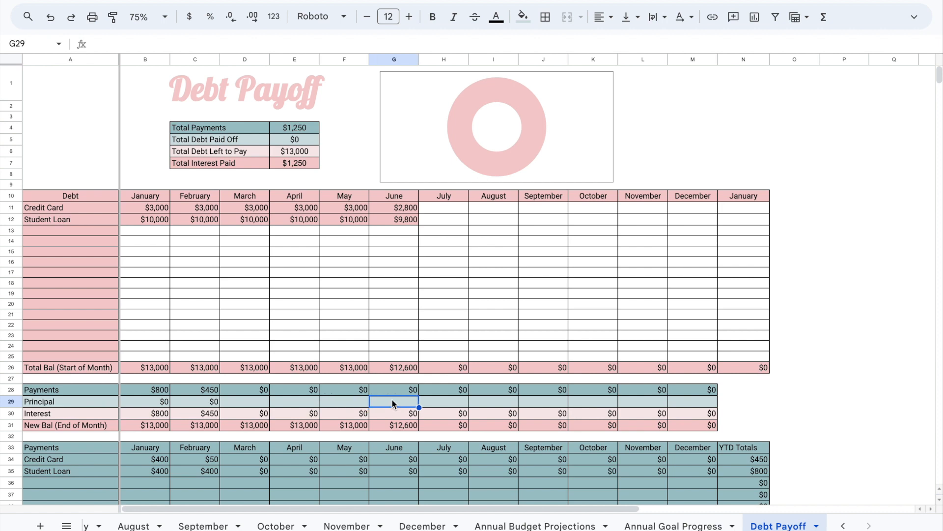
click(338, 405)
click(212, 404)
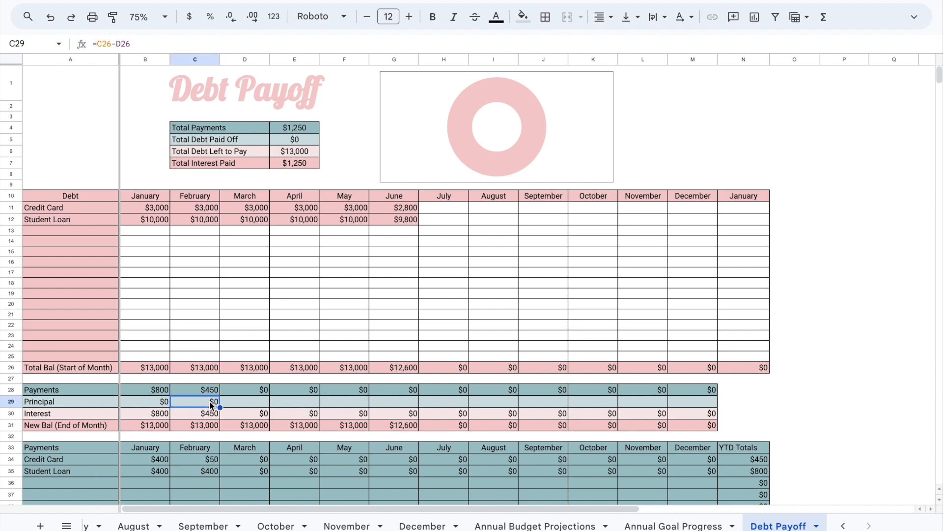
drag(219, 406, 335, 406)
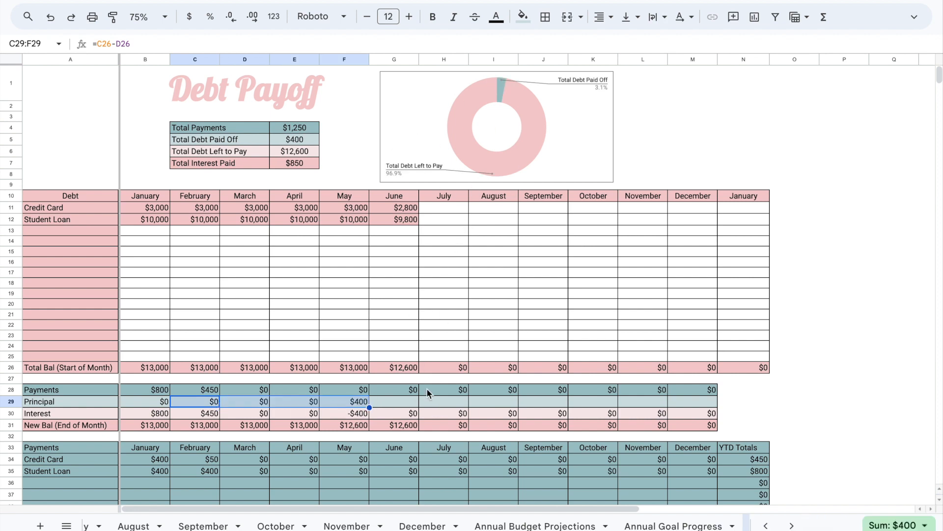
- Enter July starting balances of $2,600 Credit Card and $9,700 Student Loan, and extend the May Principal formula to June
click(437, 208)
text(2600)
key(Return)
text(9700)
key(Return)
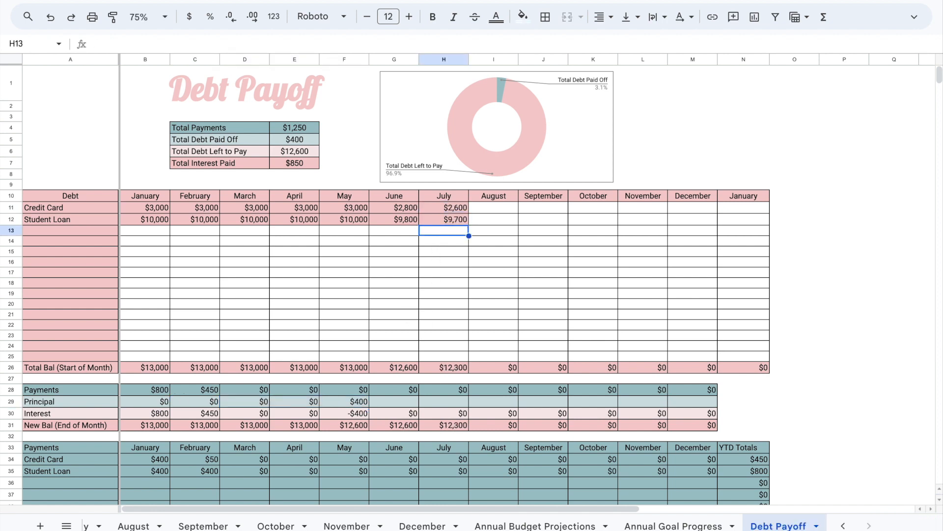
click(358, 404)
drag(369, 408, 389, 412)
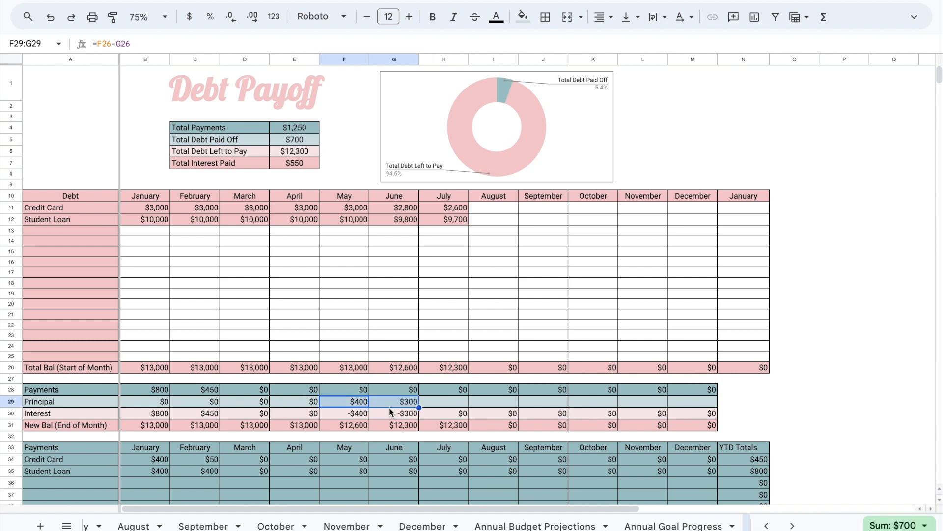
- Review the monthly payments table and check the formulas behind Total Payments, Total Debt Paid Off, Total Debt Left to Pay and Total Interest Paid
scroll(389, 407, down, 4)
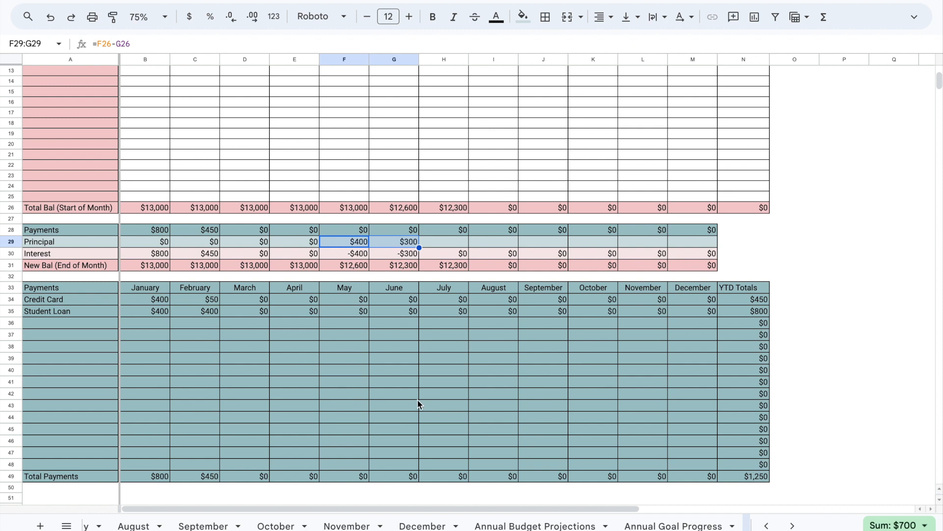
scroll(386, 391, up, 4)
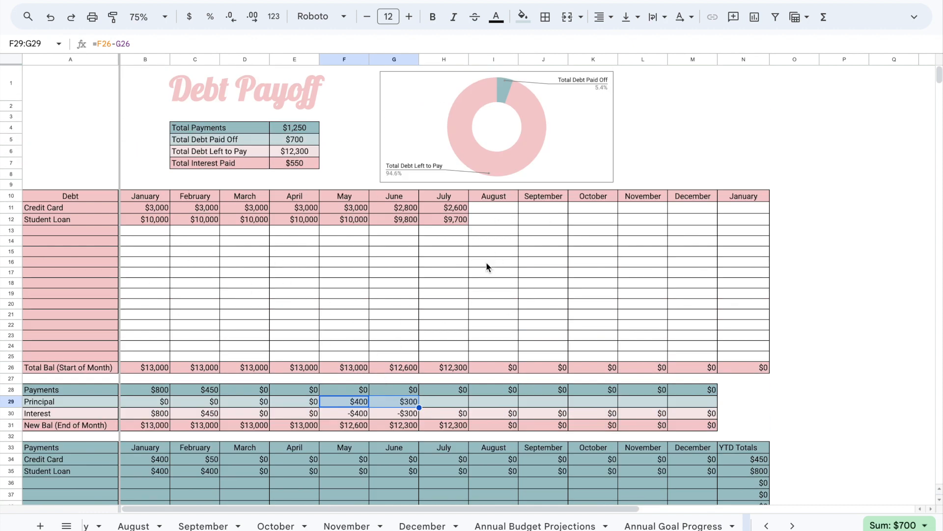
click(395, 404)
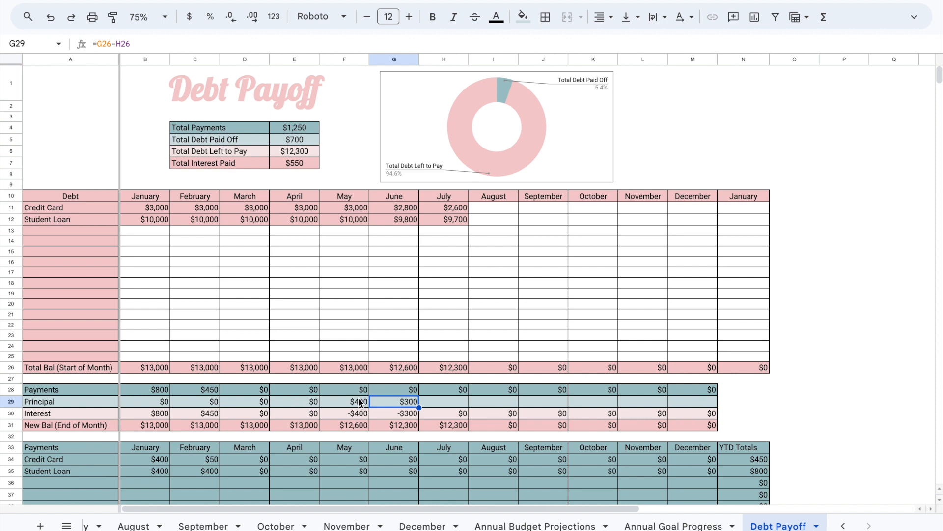
click(309, 130)
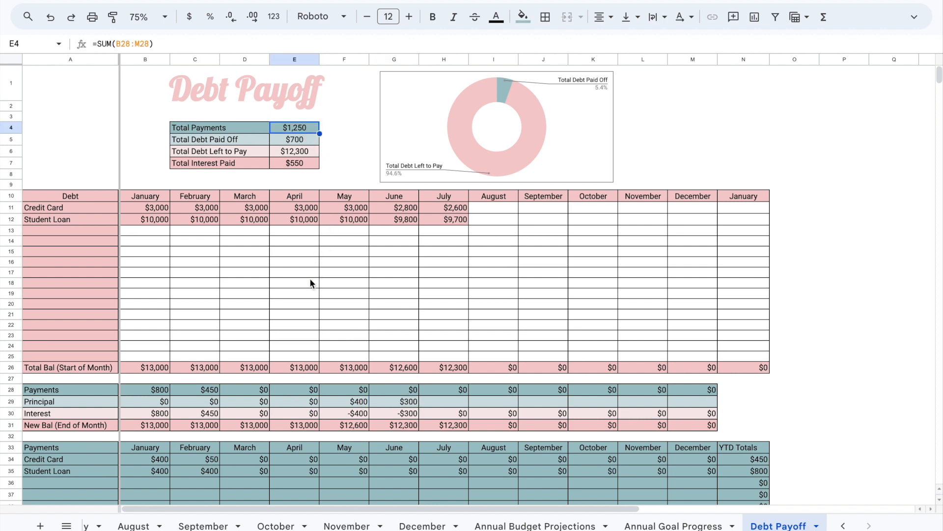
key(Down)
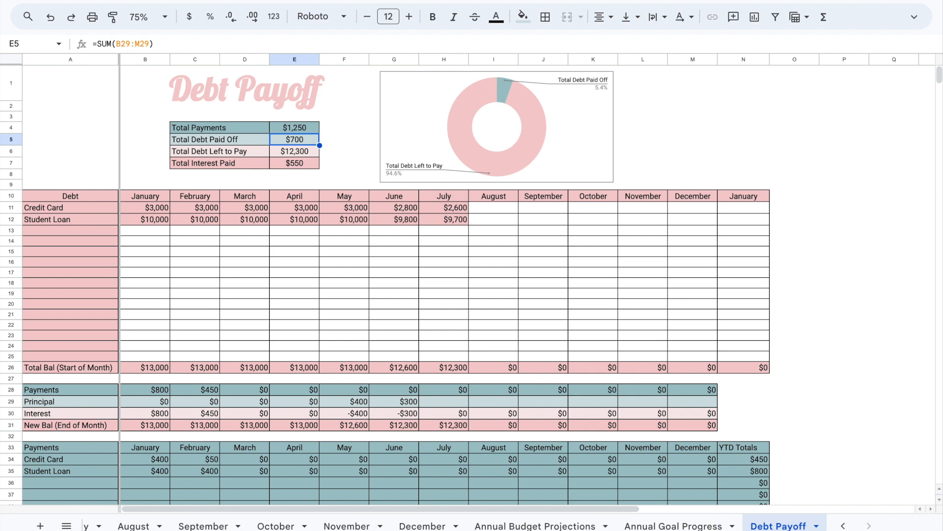
key(Down)
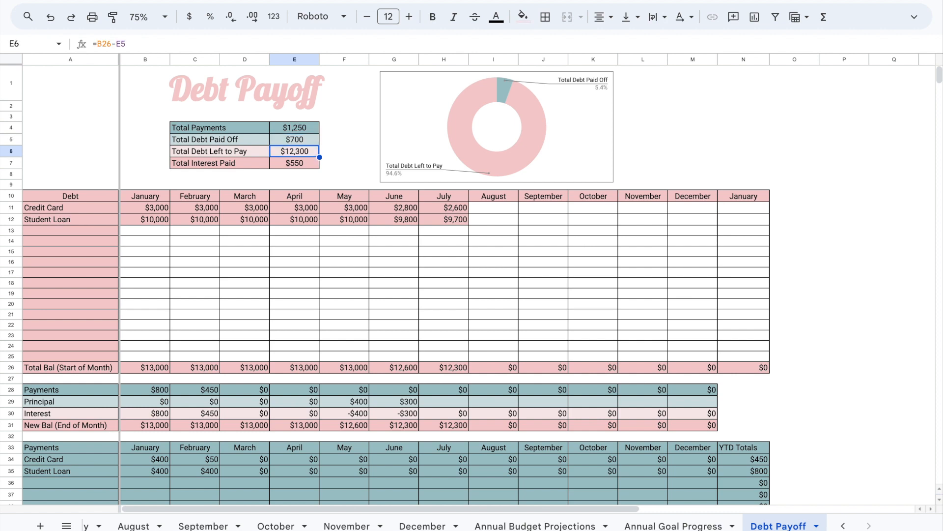
key(Down)
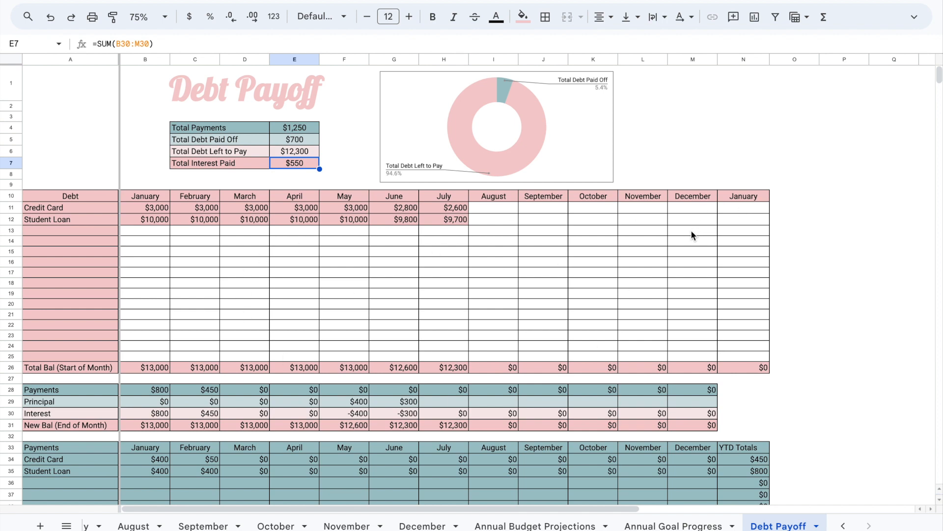
- Examine the following January's balance column, the first January's balance column and the debt names in A11:A25
drag(756, 208, 744, 353)
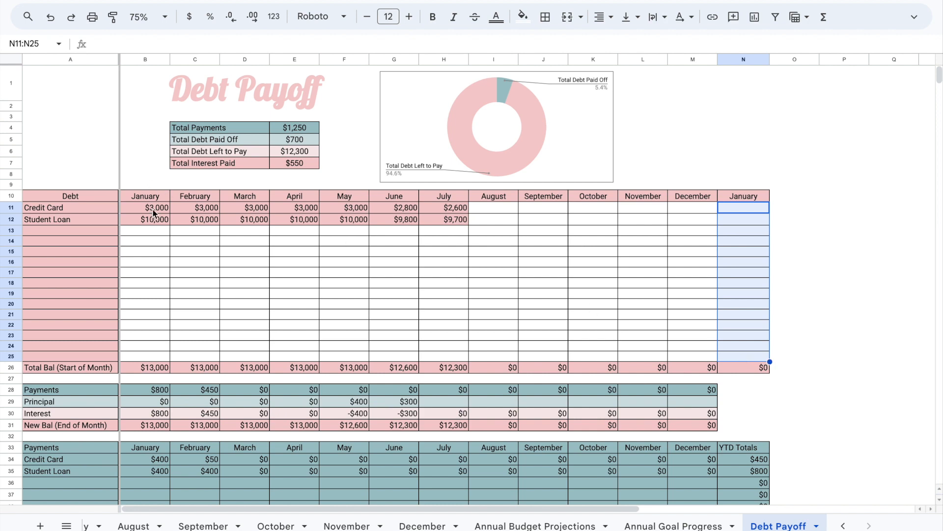
drag(154, 208, 145, 358)
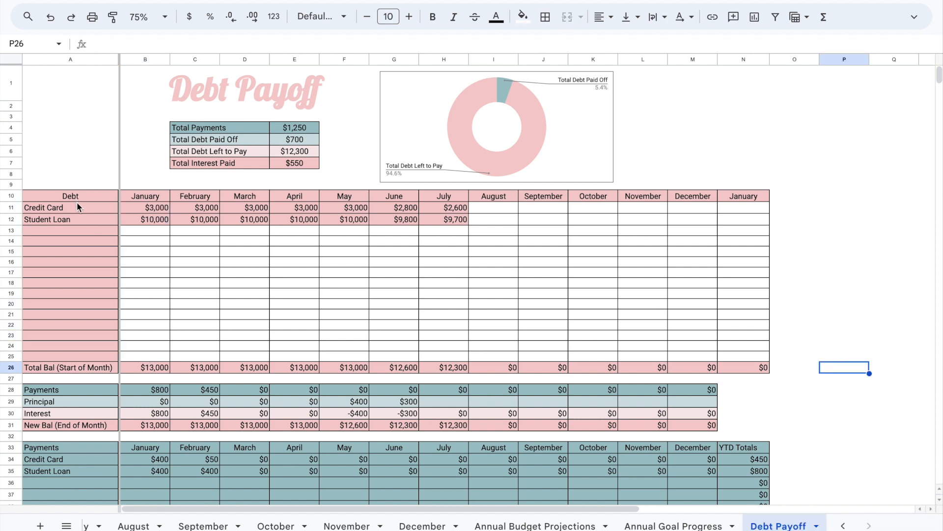
drag(77, 205, 70, 358)
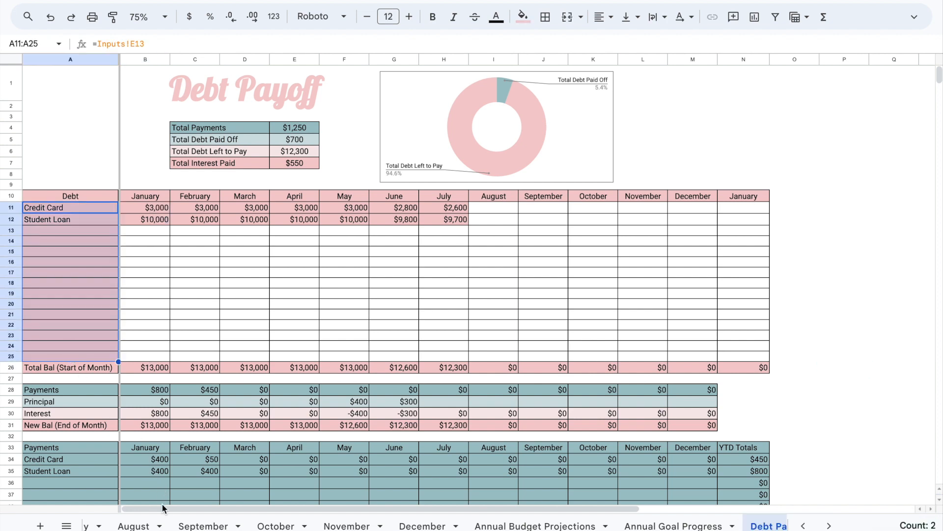
- Return to the Inputs sheet and look over its Debt list and the Pay Yourself First list
click(67, 525)
scroll(118, 388, up, 3)
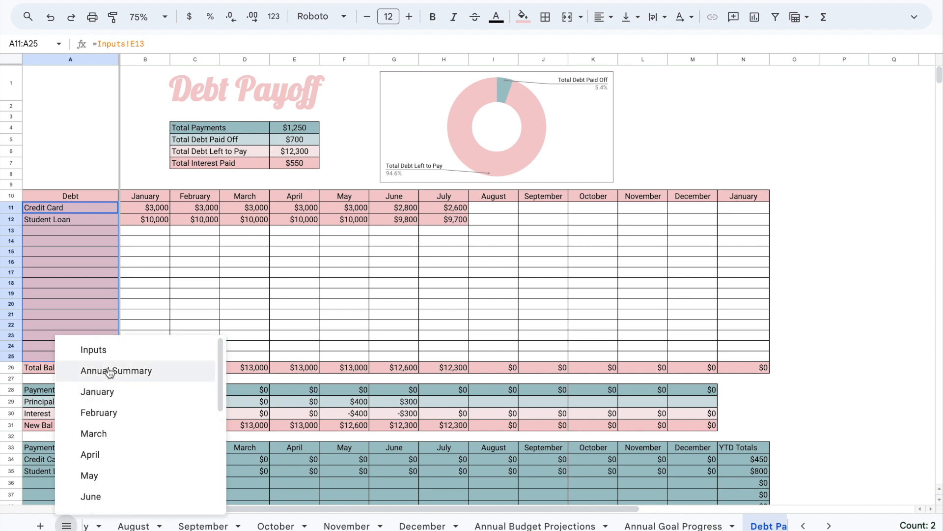
click(108, 355)
drag(295, 276, 299, 426)
click(290, 352)
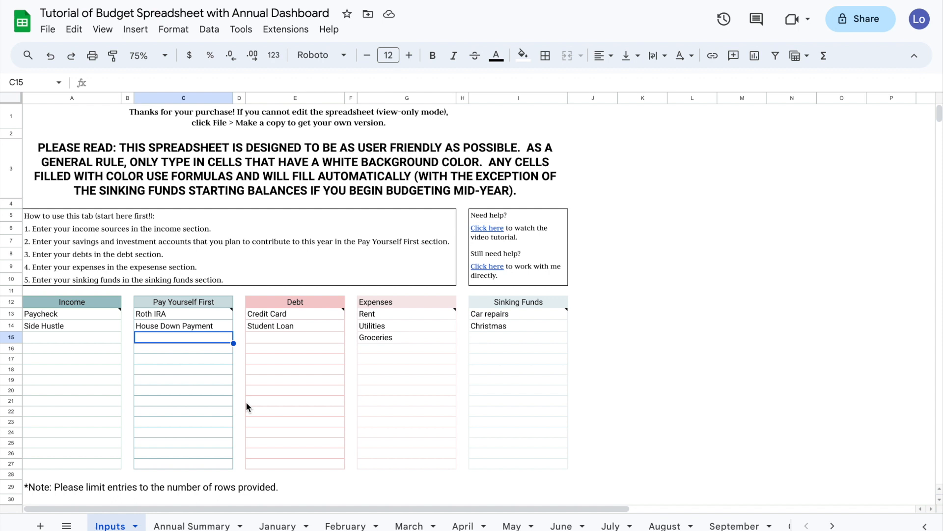
click(691, 215)
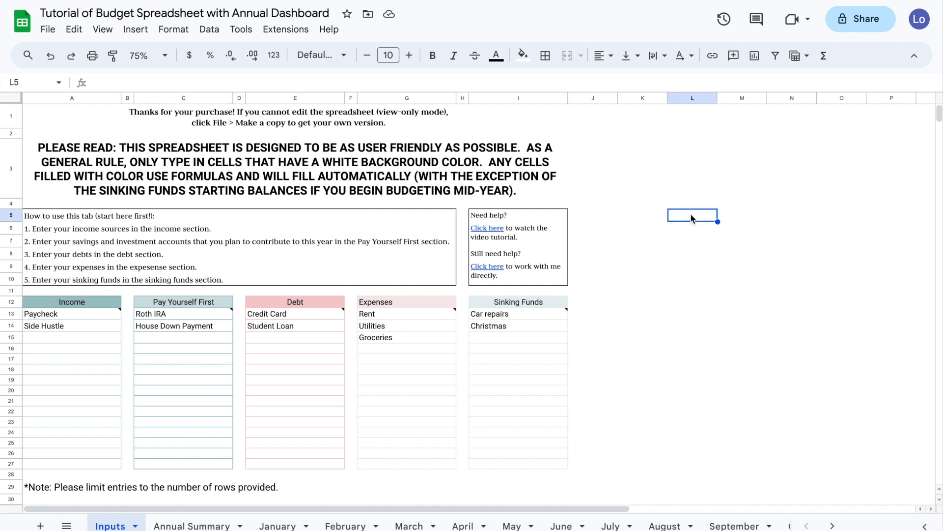